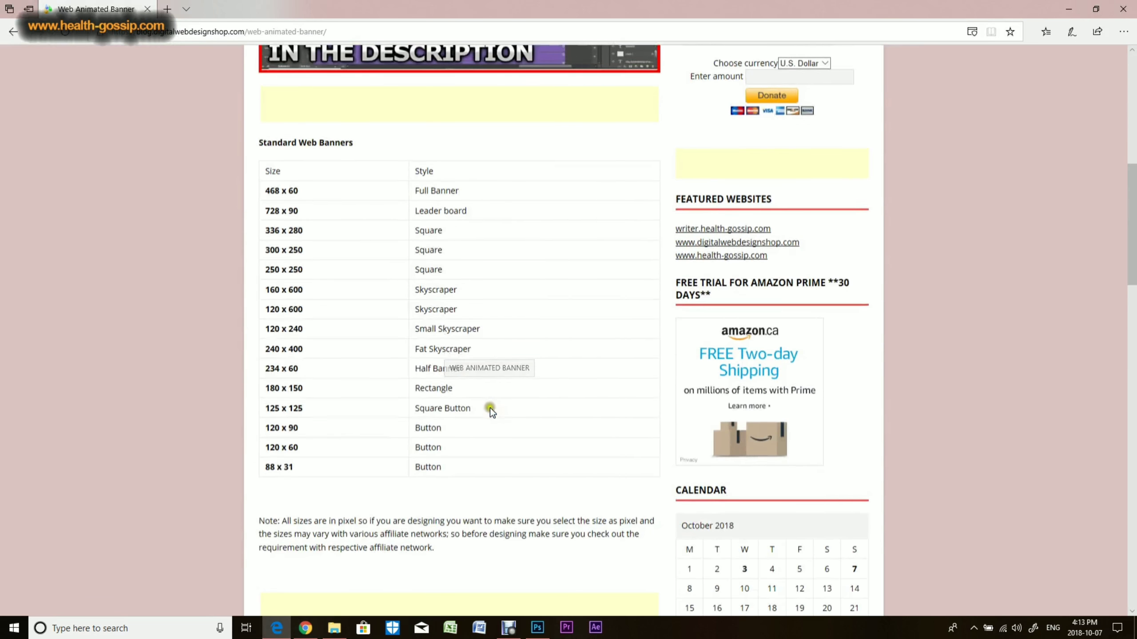
Examine the animated sample banner in the Web Animated Banner article and switch to the YouTube channel page in Chrome
{"action": "scroll", "coordinate": [486, 408], "scroll_direction": "up", "scroll_amount": 15}
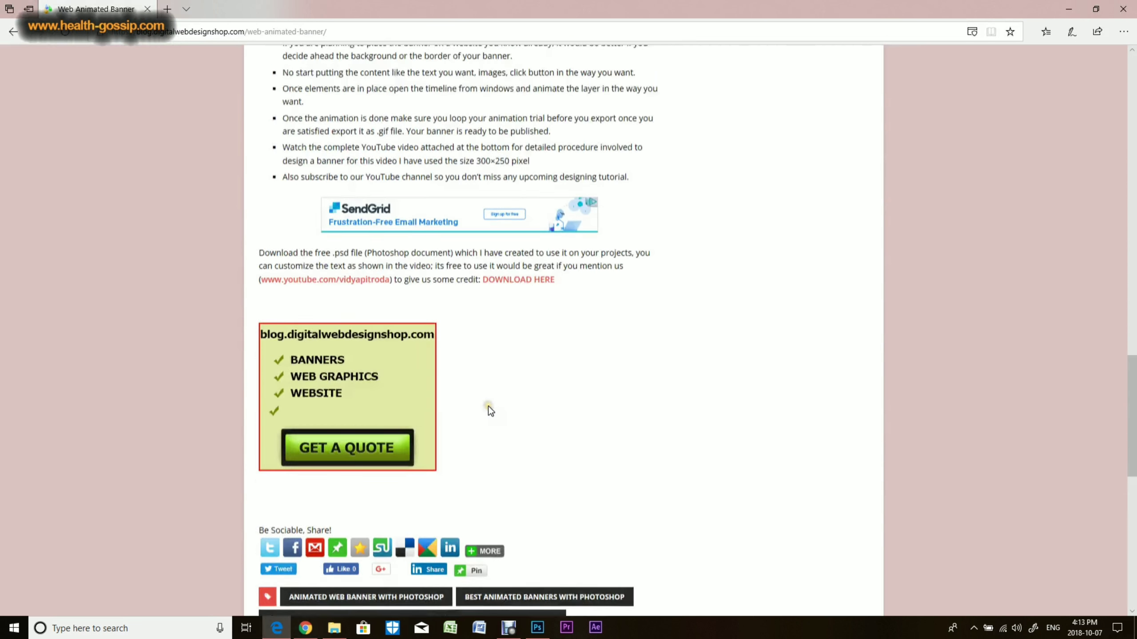
{"action": "scroll", "coordinate": [488, 408], "scroll_direction": "down", "scroll_amount": 4}
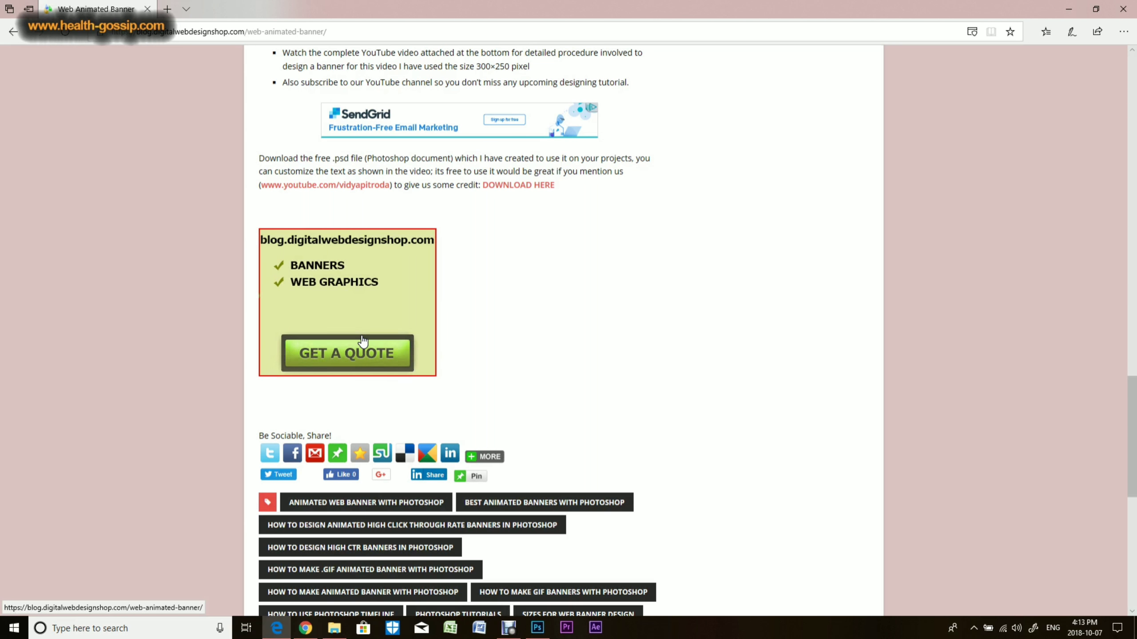
{"action": "left_click", "coordinate": [305, 628]}
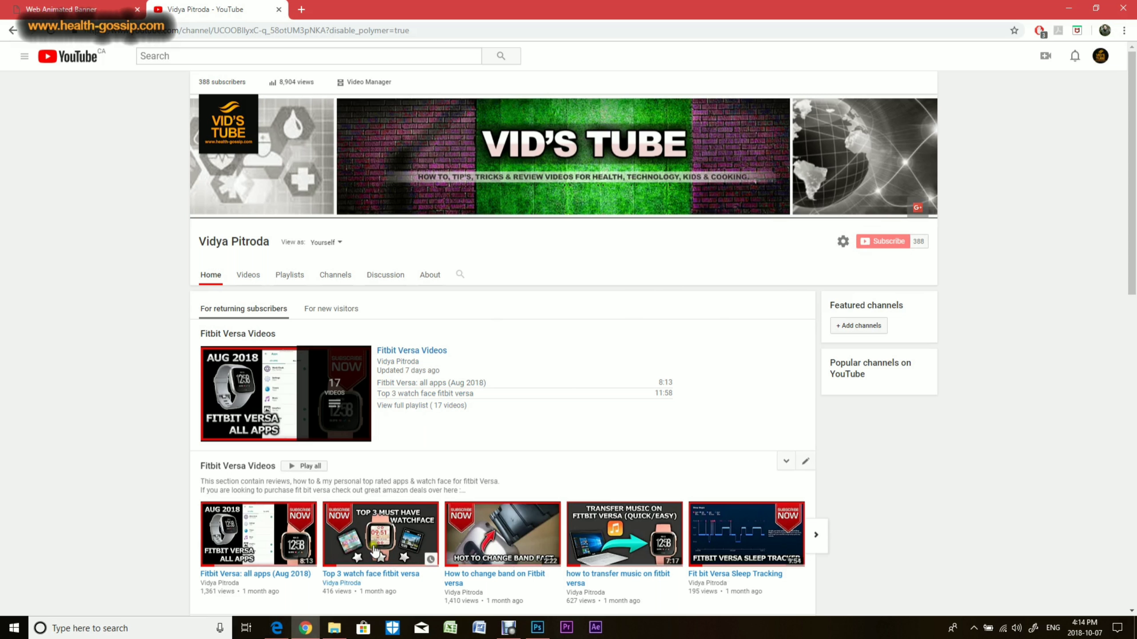
Return to the Web Animated Banner article in Edge and examine its table of standard web banner sizes
{"action": "left_click", "coordinate": [277, 628]}
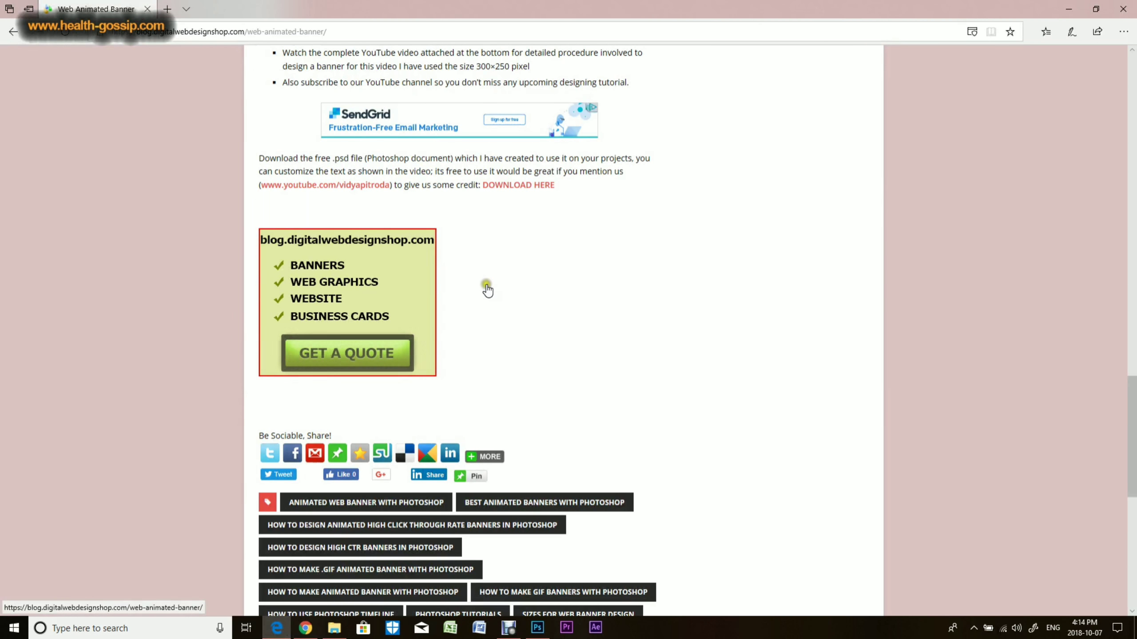
{"action": "scroll", "coordinate": [486, 287], "scroll_direction": "up", "scroll_amount": 15}
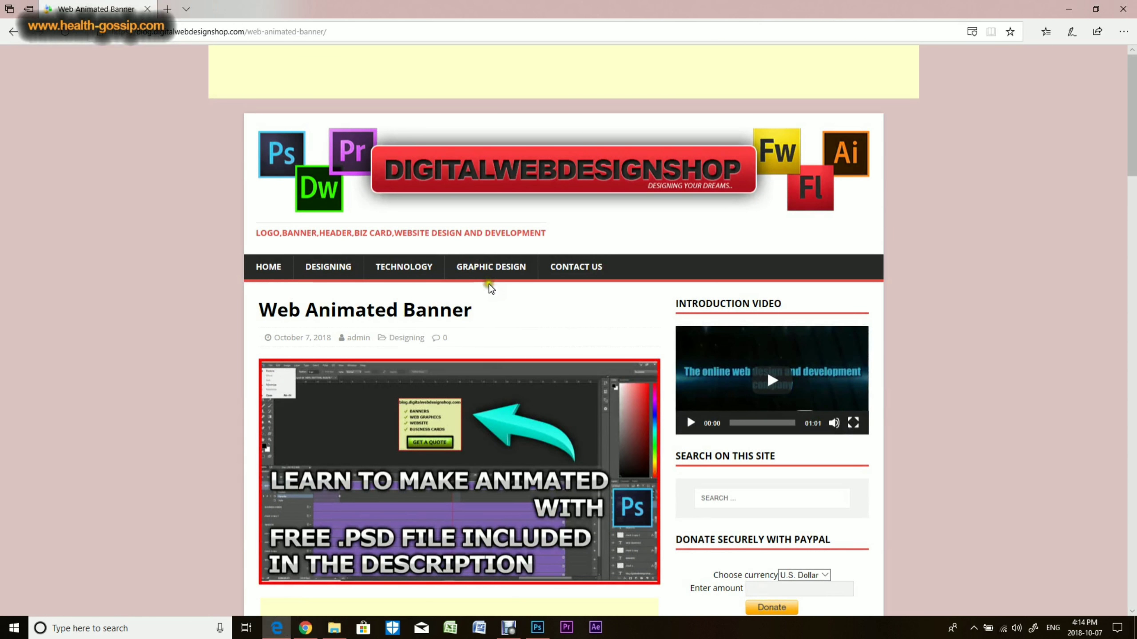
{"action": "scroll", "coordinate": [488, 289], "scroll_direction": "down", "scroll_amount": 2}
{"action": "scroll", "coordinate": [489, 287], "scroll_direction": "up", "scroll_amount": 2}
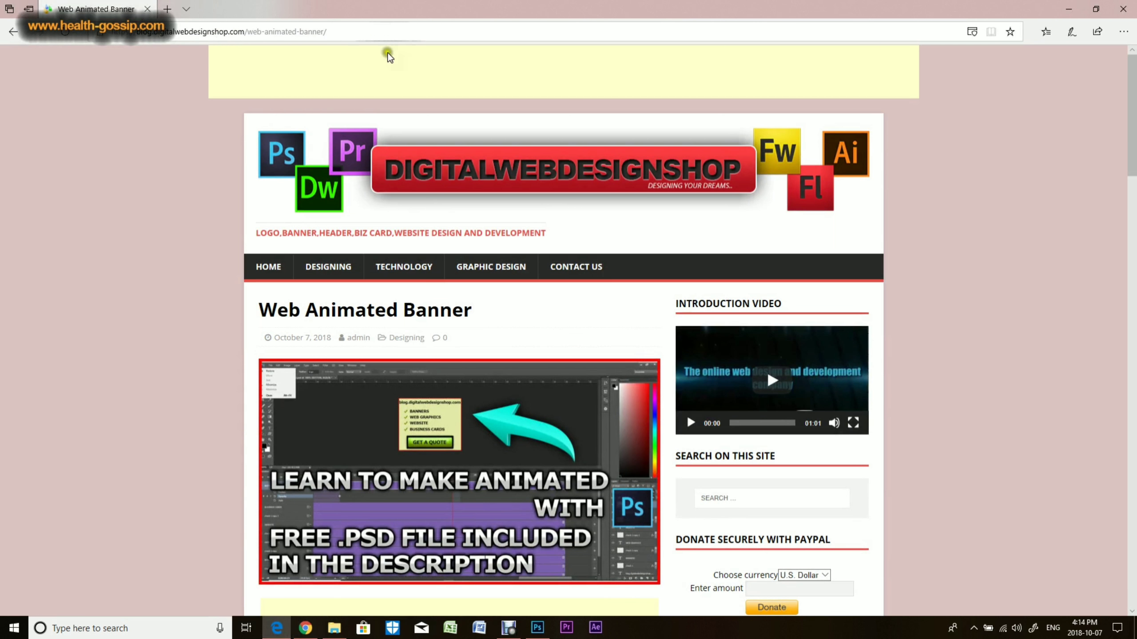
{"action": "scroll", "coordinate": [535, 313], "scroll_direction": "down", "scroll_amount": 8}
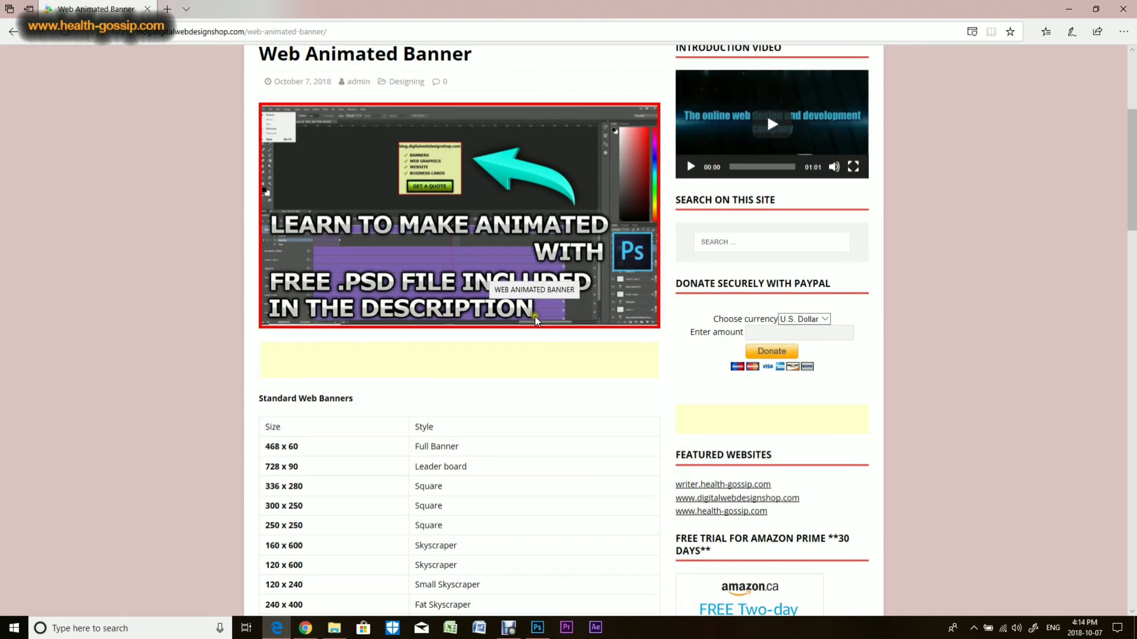
{"action": "scroll", "coordinate": [535, 316], "scroll_direction": "down", "scroll_amount": 2}
{"action": "scroll", "coordinate": [537, 321], "scroll_direction": "down", "scroll_amount": 5}
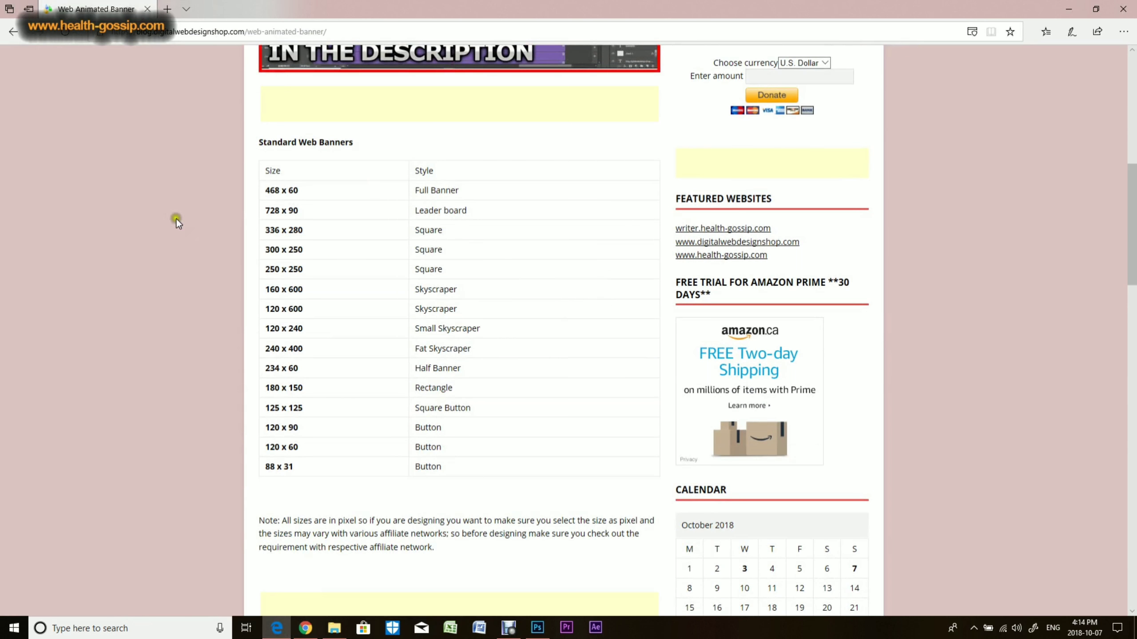
{"action": "scroll", "coordinate": [421, 386], "scroll_direction": "down", "scroll_amount": 5}
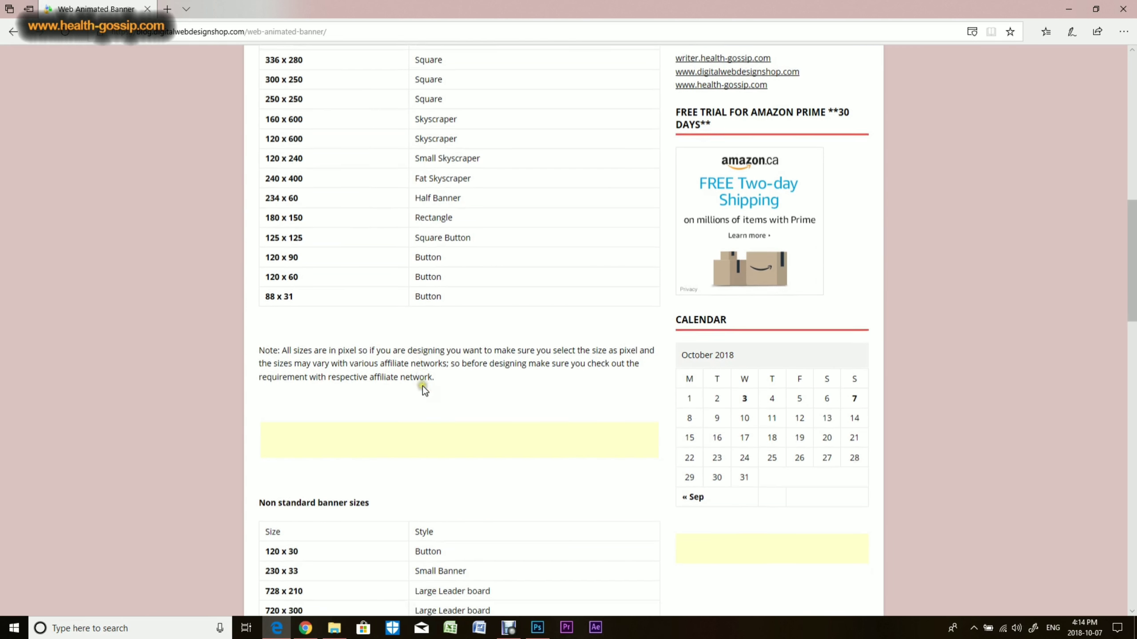
{"action": "scroll", "coordinate": [408, 313], "scroll_direction": "down", "scroll_amount": 4}
{"action": "scroll", "coordinate": [387, 335], "scroll_direction": "up", "scroll_amount": 11}
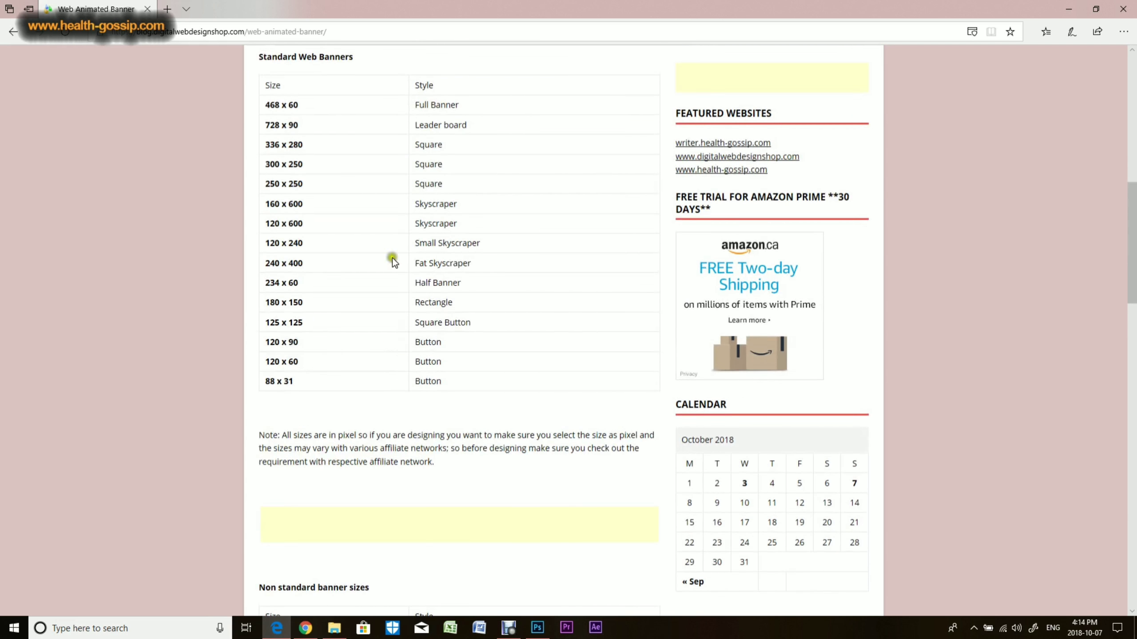
{"action": "scroll", "coordinate": [335, 144], "scroll_direction": "down", "scroll_amount": 2}
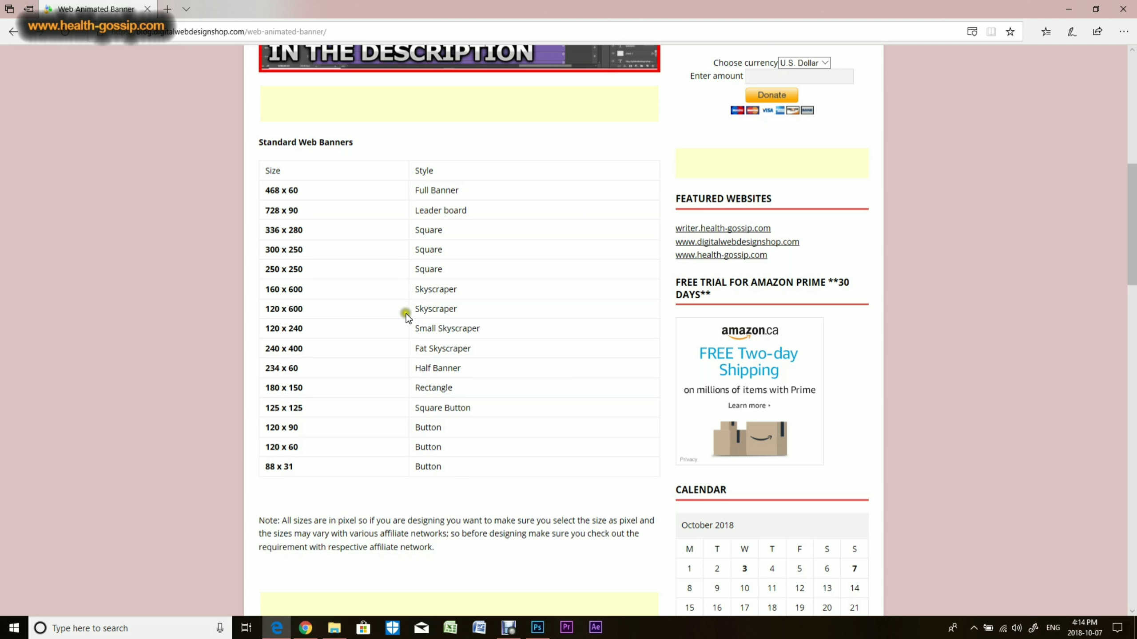
Examine the non-standard banner sizes, the design instructions and the free .psd download link in the article
{"action": "scroll", "coordinate": [406, 313], "scroll_direction": "down", "scroll_amount": 5}
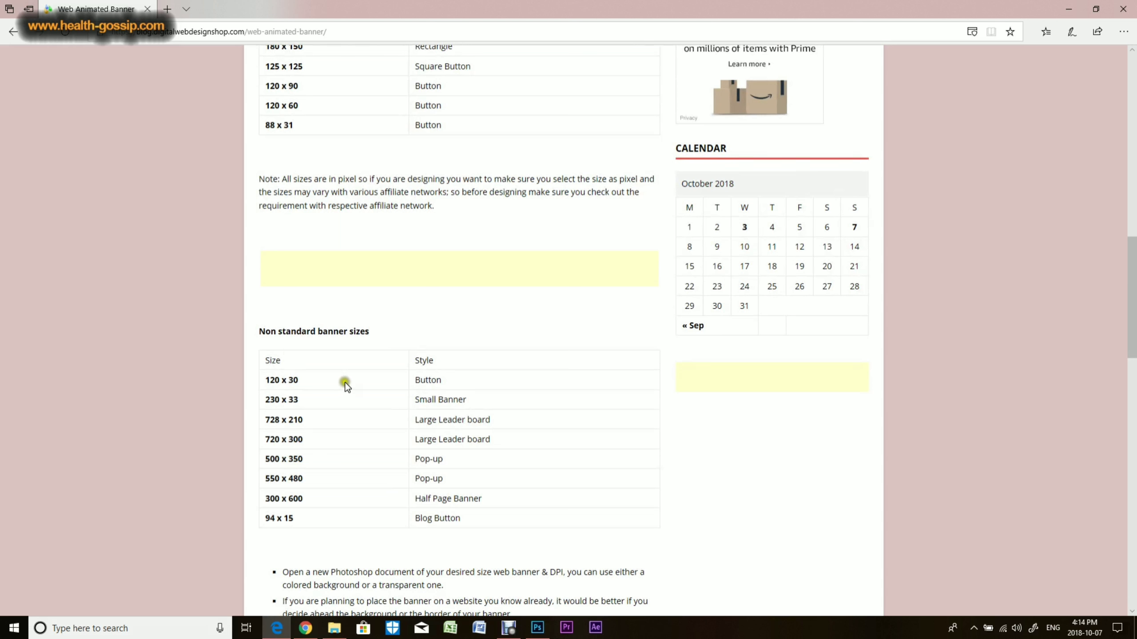
{"action": "scroll", "coordinate": [354, 394], "scroll_direction": "down", "scroll_amount": 5}
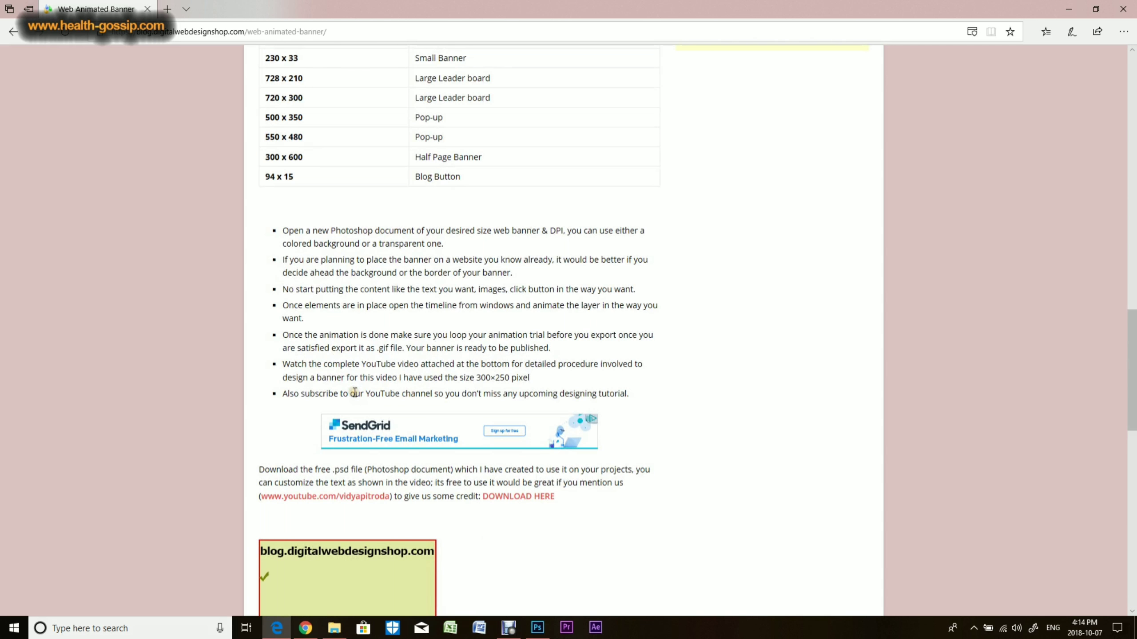
{"action": "scroll", "coordinate": [372, 242], "scroll_direction": "down", "scroll_amount": 4}
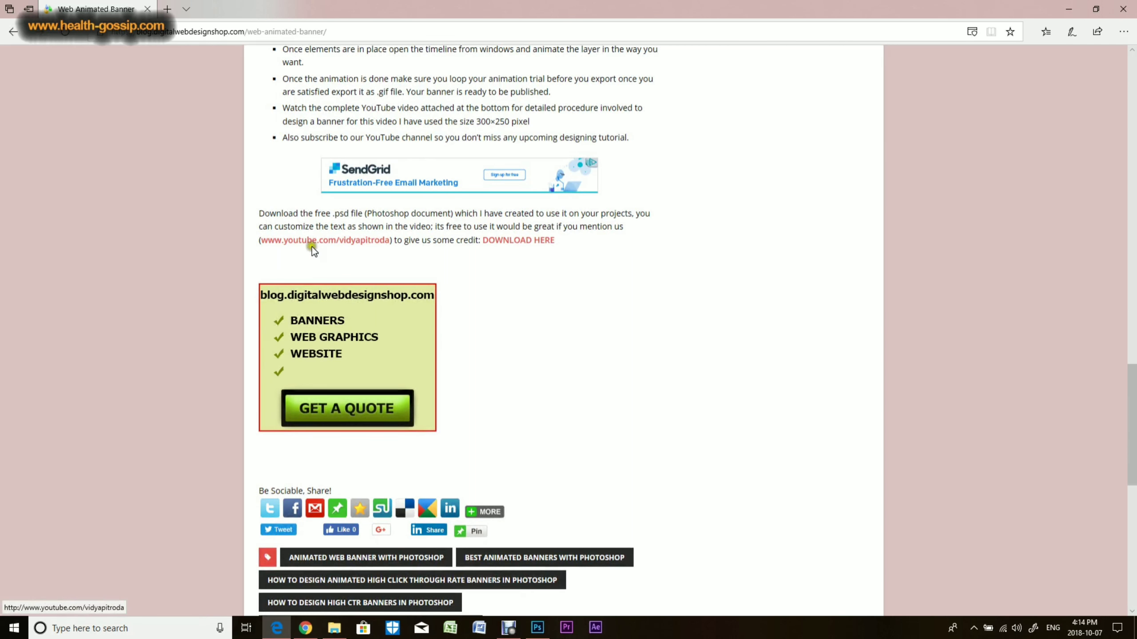
{"action": "scroll", "coordinate": [311, 248], "scroll_direction": "down", "scroll_amount": 3}
{"action": "scroll", "coordinate": [424, 291], "scroll_direction": "up", "scroll_amount": 5}
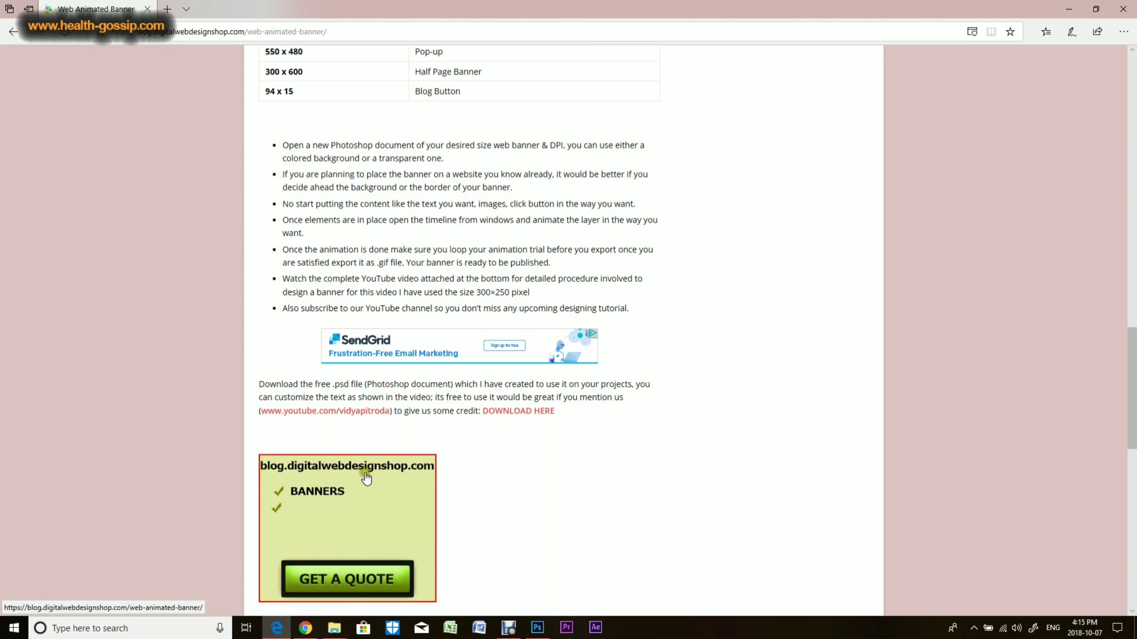
{"action": "scroll", "coordinate": [406, 512], "scroll_direction": "up", "scroll_amount": 4}
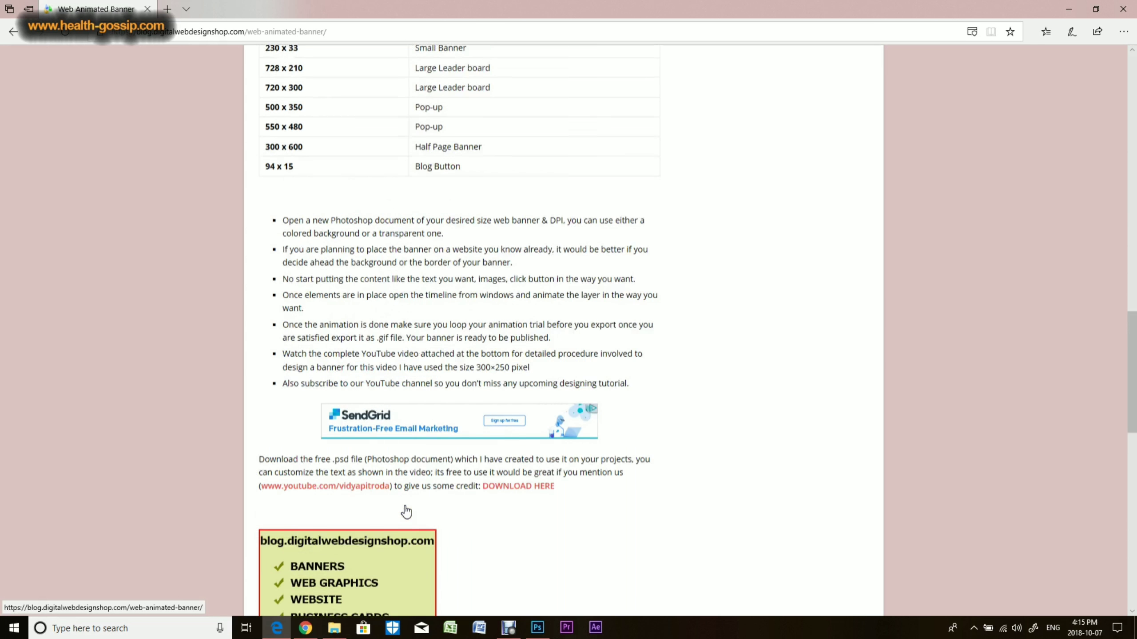
{"action": "scroll", "coordinate": [406, 511], "scroll_direction": "down", "scroll_amount": 3}
{"action": "scroll", "coordinate": [405, 512], "scroll_direction": "down", "scroll_amount": 1}
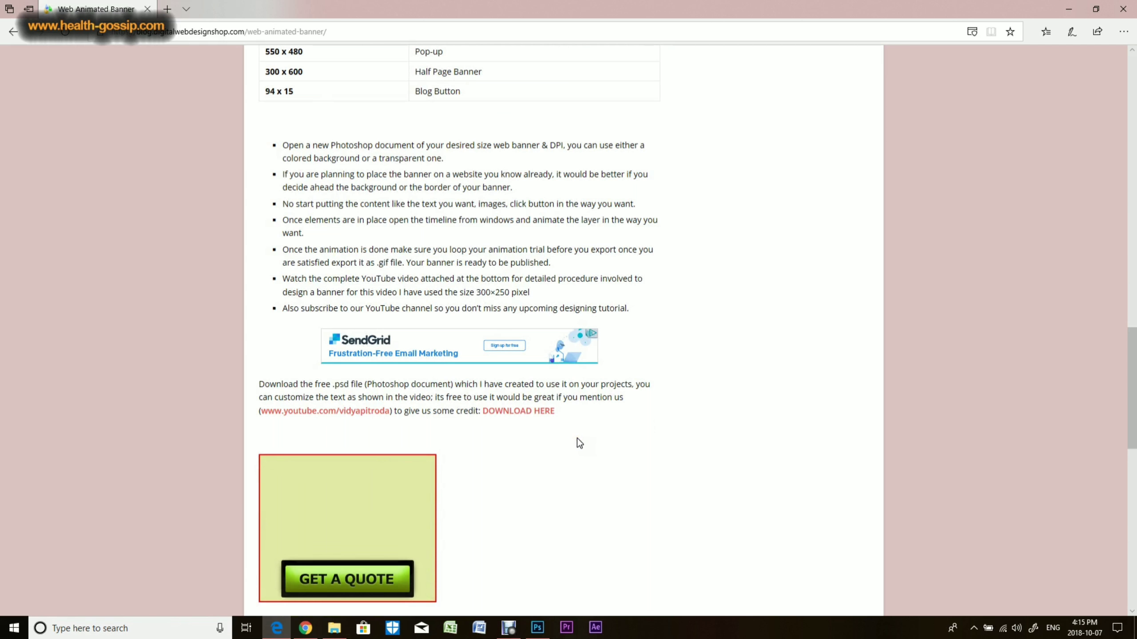
Review the standard size table and the animated sample banner again, ending at the start of the article
{"action": "scroll", "coordinate": [577, 438], "scroll_direction": "up", "scroll_amount": 15}
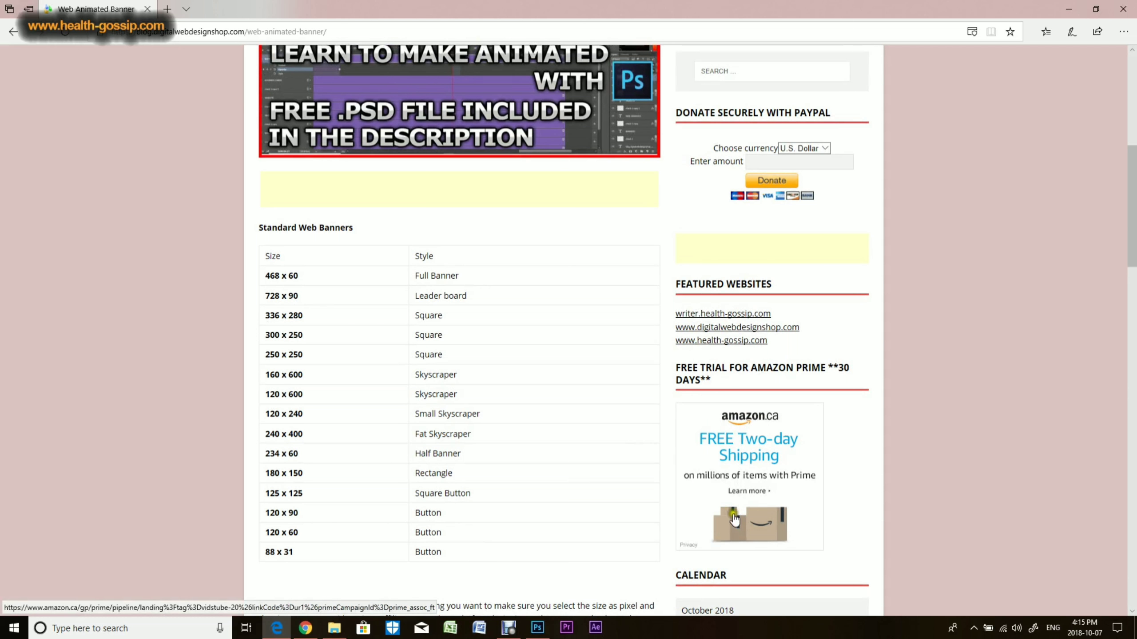
{"action": "scroll", "coordinate": [770, 482], "scroll_direction": "down", "scroll_amount": 2}
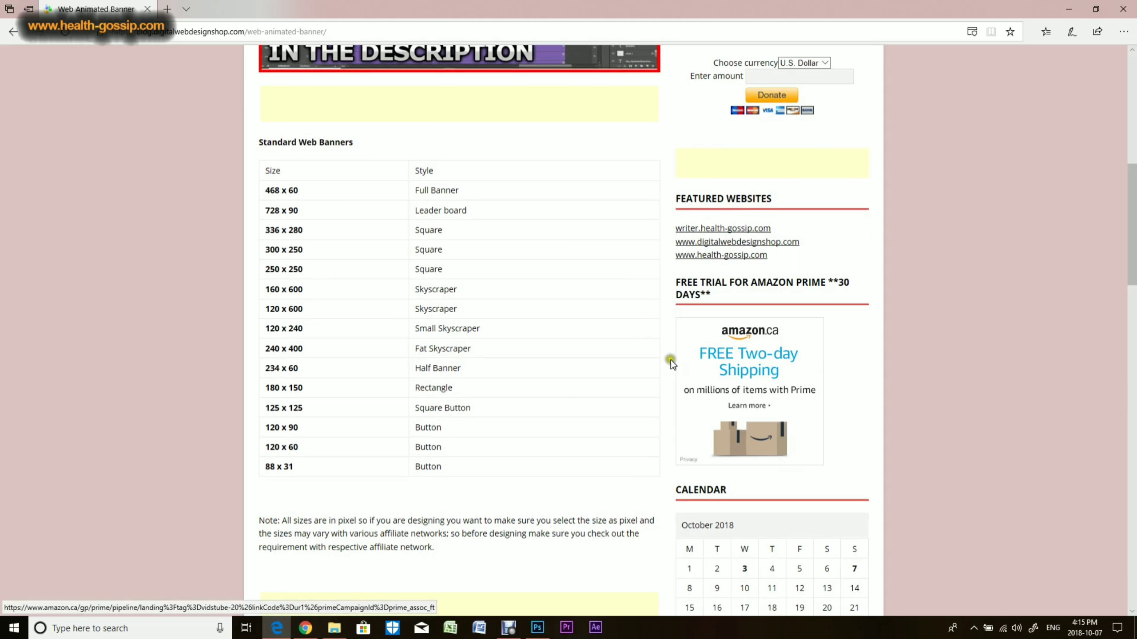
{"action": "scroll", "coordinate": [718, 394], "scroll_direction": "down", "scroll_amount": 15}
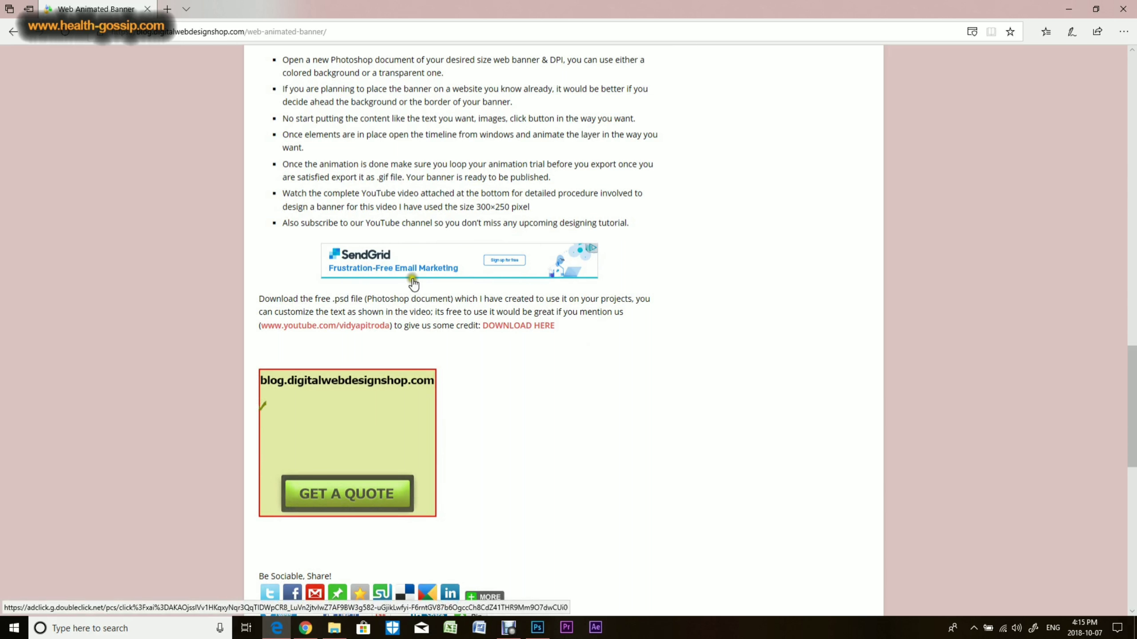
{"action": "scroll", "coordinate": [494, 310], "scroll_direction": "down", "scroll_amount": 10}
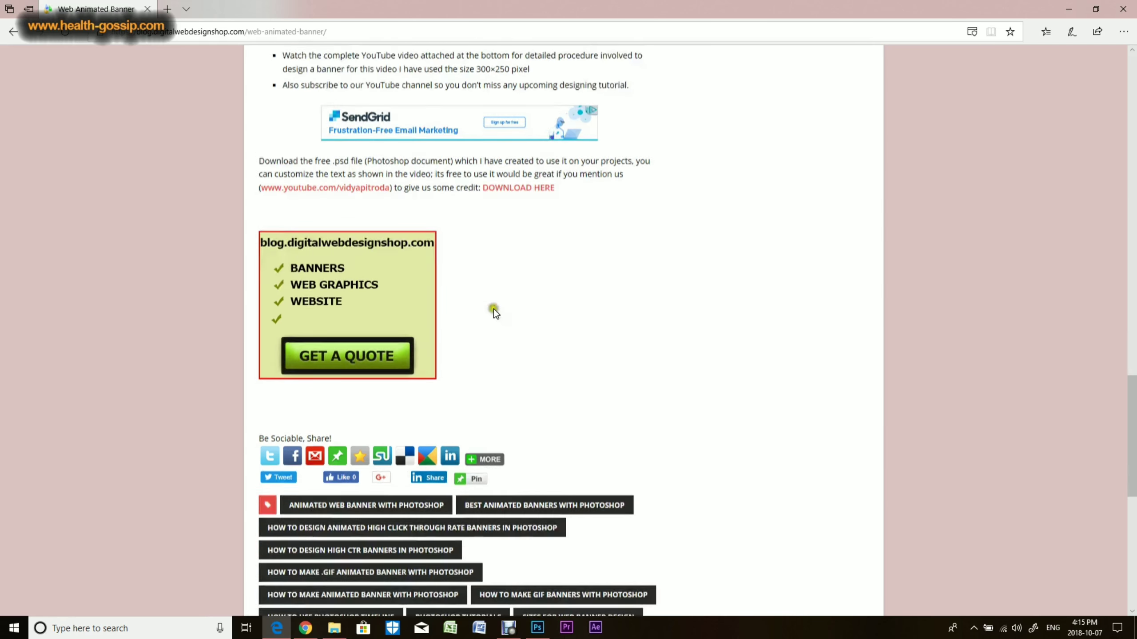
{"action": "key", "text": "Home"}
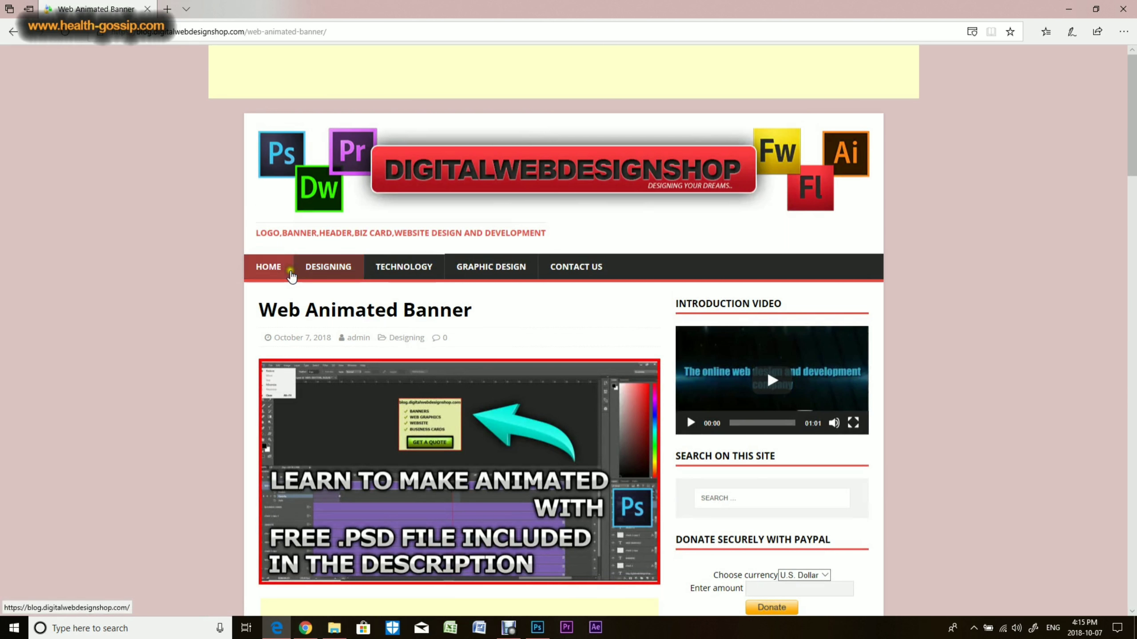
Open the blog's home page in a new tab and look through its list of tutorial posts
{"action": "right_click", "coordinate": [264, 271]}
{"action": "left_click", "coordinate": [299, 287]}
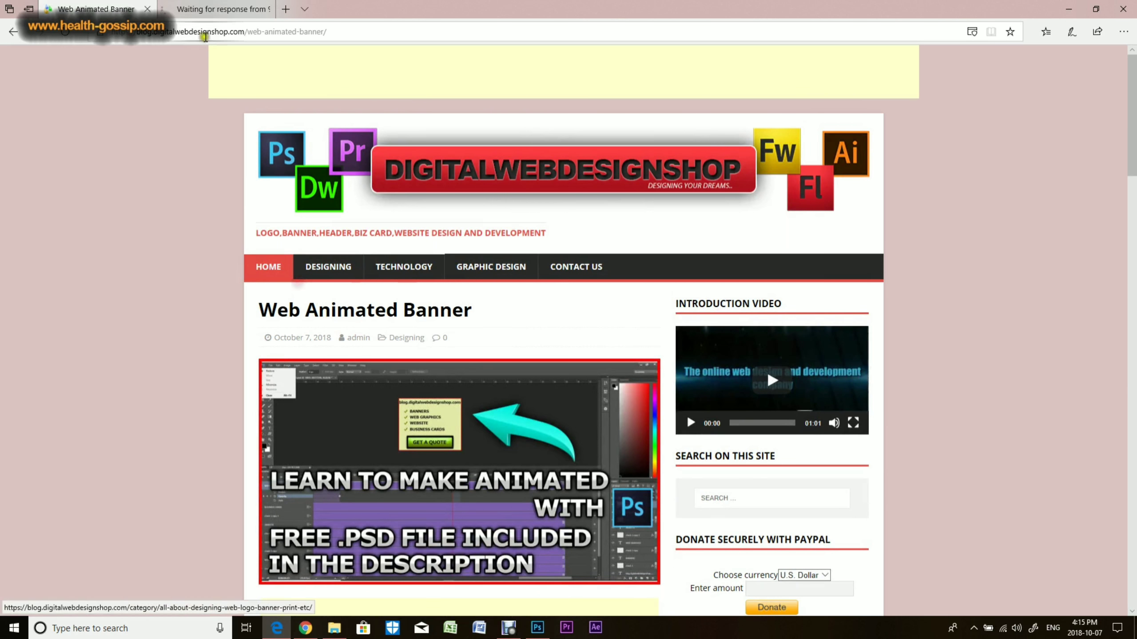
{"action": "left_click", "coordinate": [210, 13]}
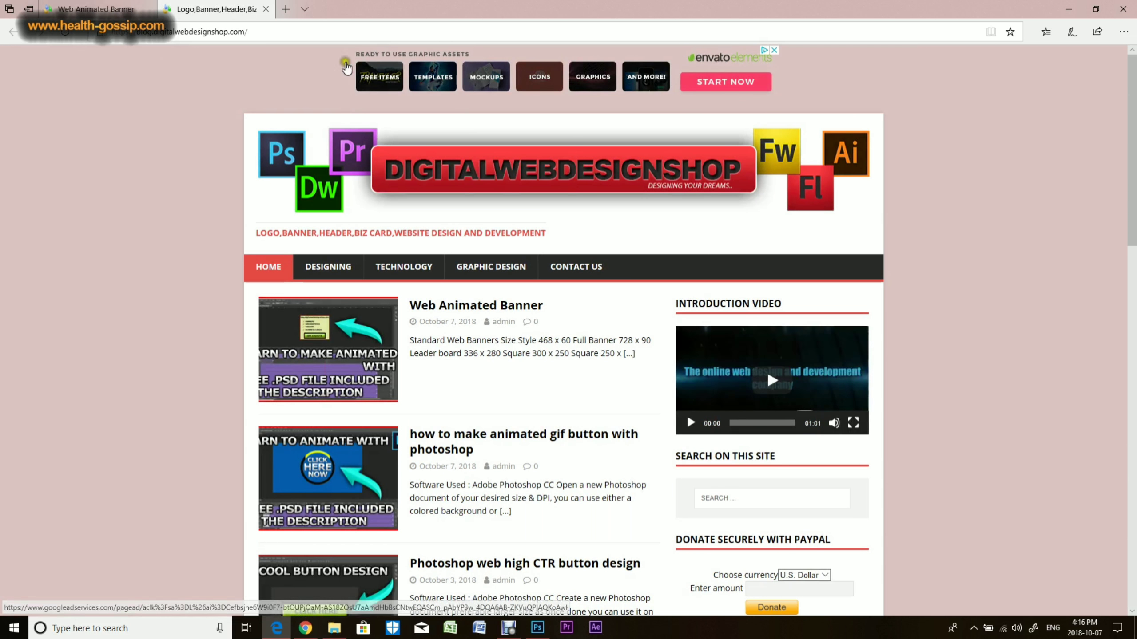
{"action": "scroll", "coordinate": [618, 317], "scroll_direction": "down", "scroll_amount": 10}
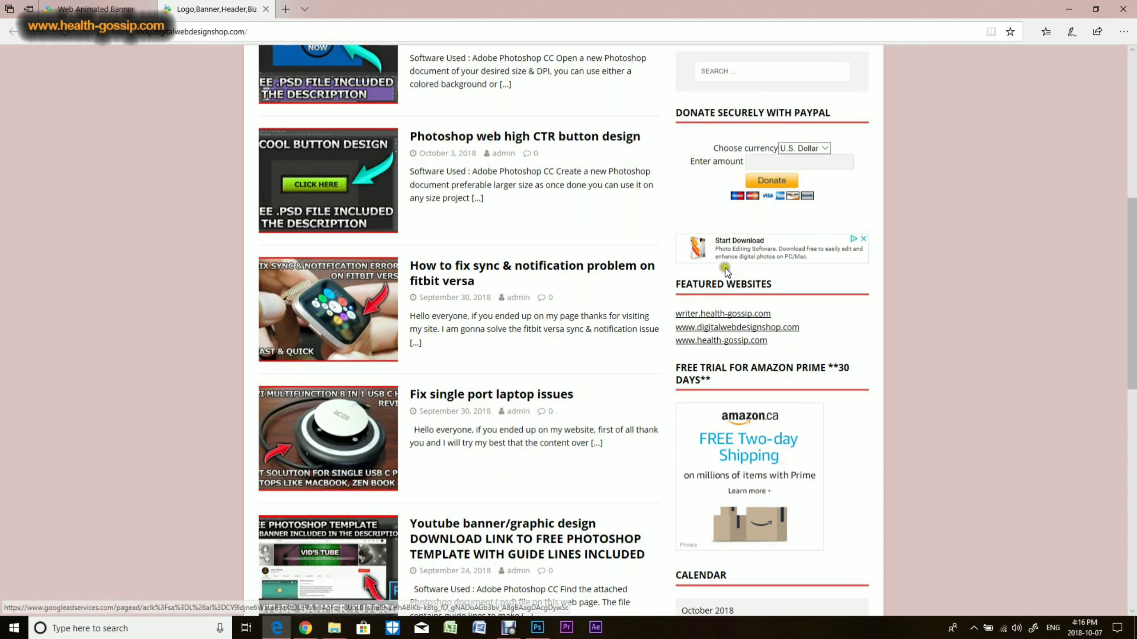
{"action": "scroll", "coordinate": [665, 300], "scroll_direction": "down", "scroll_amount": 1}
{"action": "scroll", "coordinate": [665, 299], "scroll_direction": "down", "scroll_amount": 4}
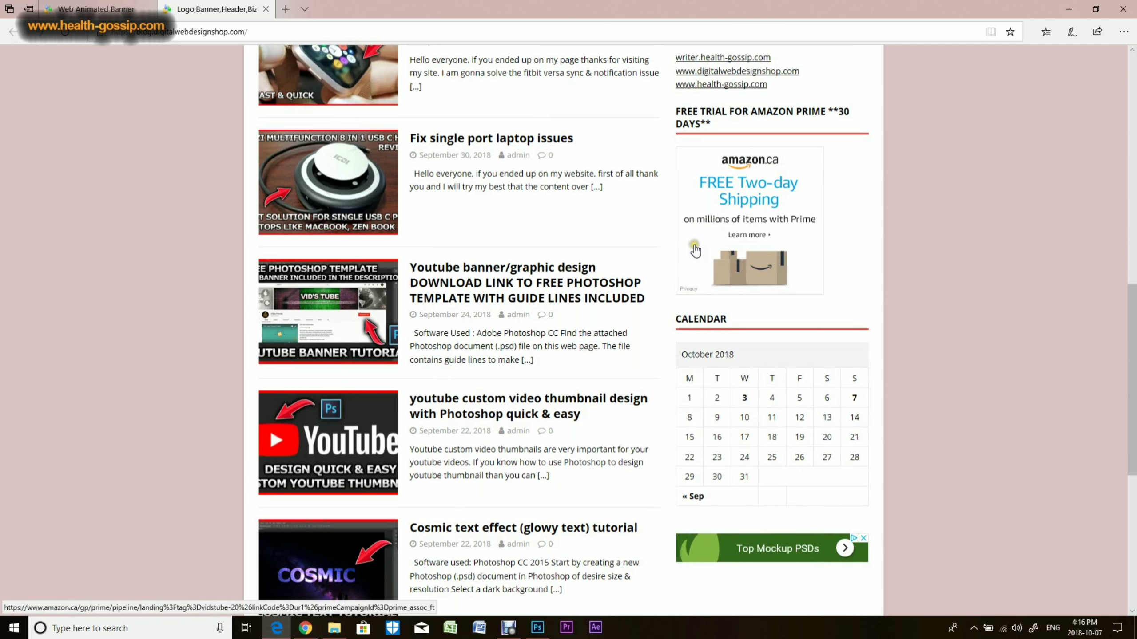
{"action": "scroll", "coordinate": [784, 451], "scroll_direction": "down", "scroll_amount": 3}
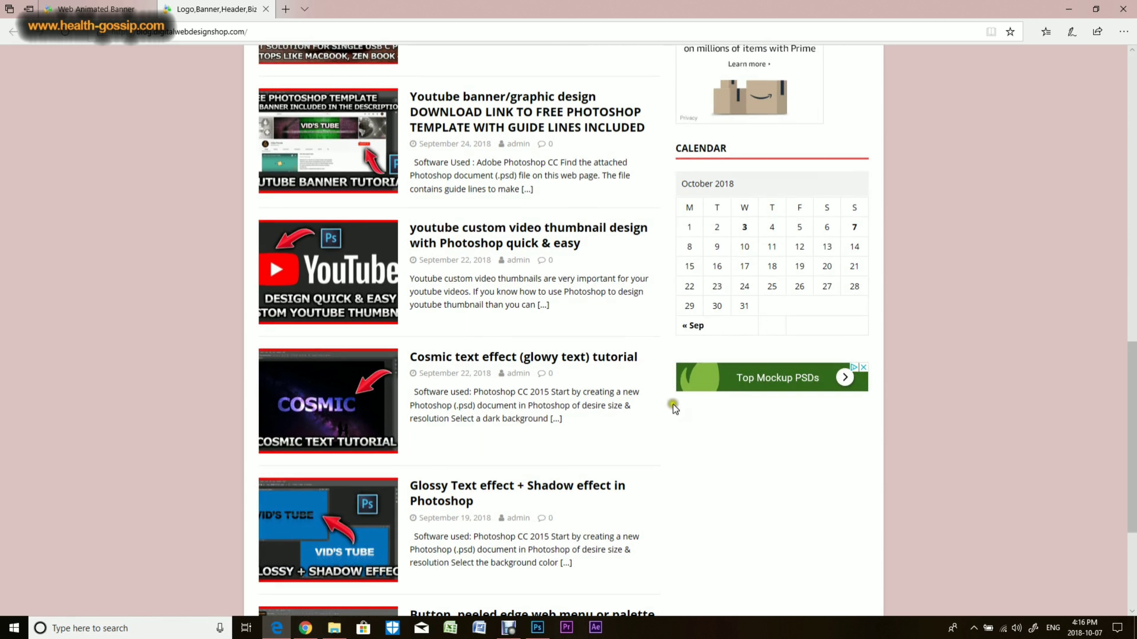
Switch to Photoshop and create a 300 x 250 pixel document named "web banner" with a resolution of 150 pixels/inch
{"action": "left_click", "coordinate": [537, 627]}
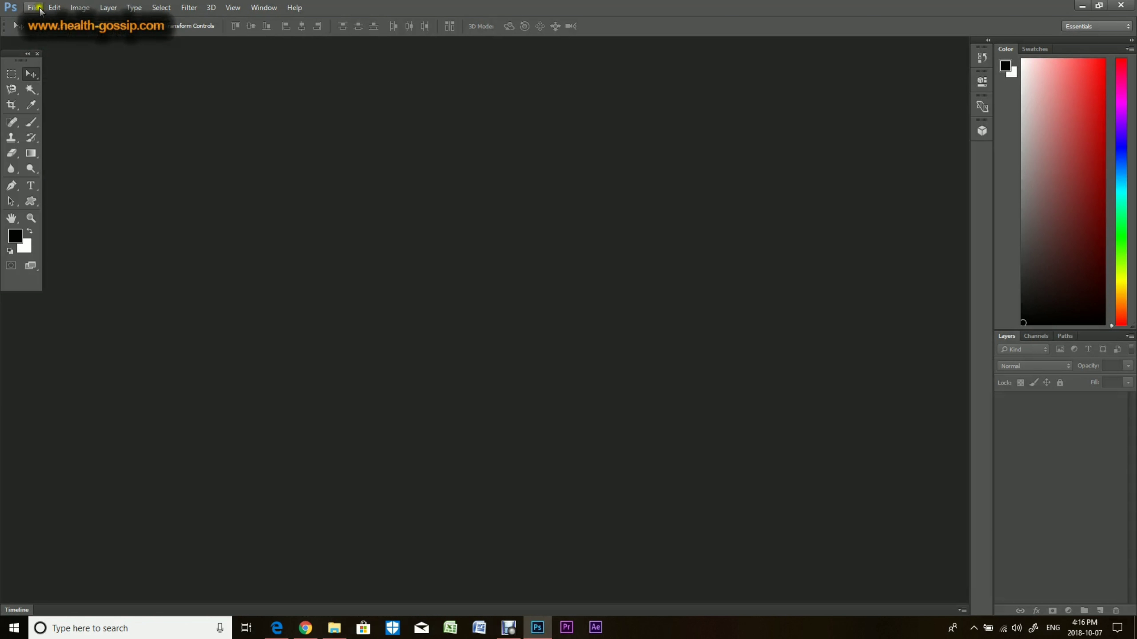
{"action": "left_click", "coordinate": [40, 10]}
{"action": "left_click", "coordinate": [42, 20]}
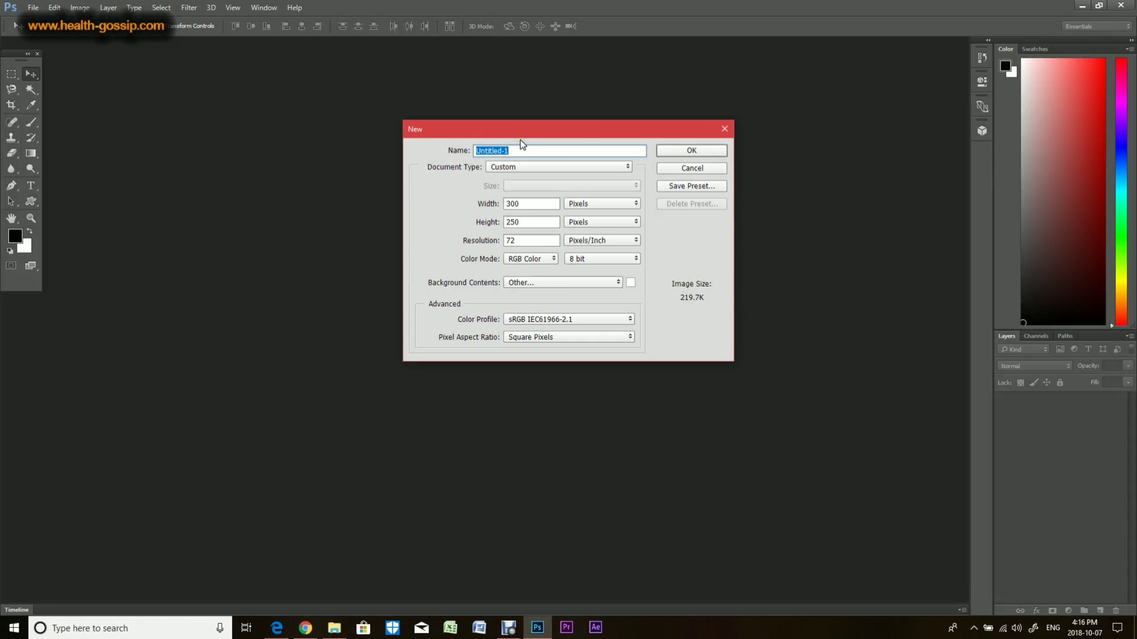
{"action": "type", "text": "an"}
{"action": "key", "text": "BackSpace"}
{"action": "key", "text": "BackSpace"}
{"action": "type", "text": "web"}
{"action": "left_click", "coordinate": [511, 216]}
{"action": "left_click", "coordinate": [536, 238]}
{"action": "left_click_drag", "start_coordinate": [531, 240], "coordinate": [503, 242]}
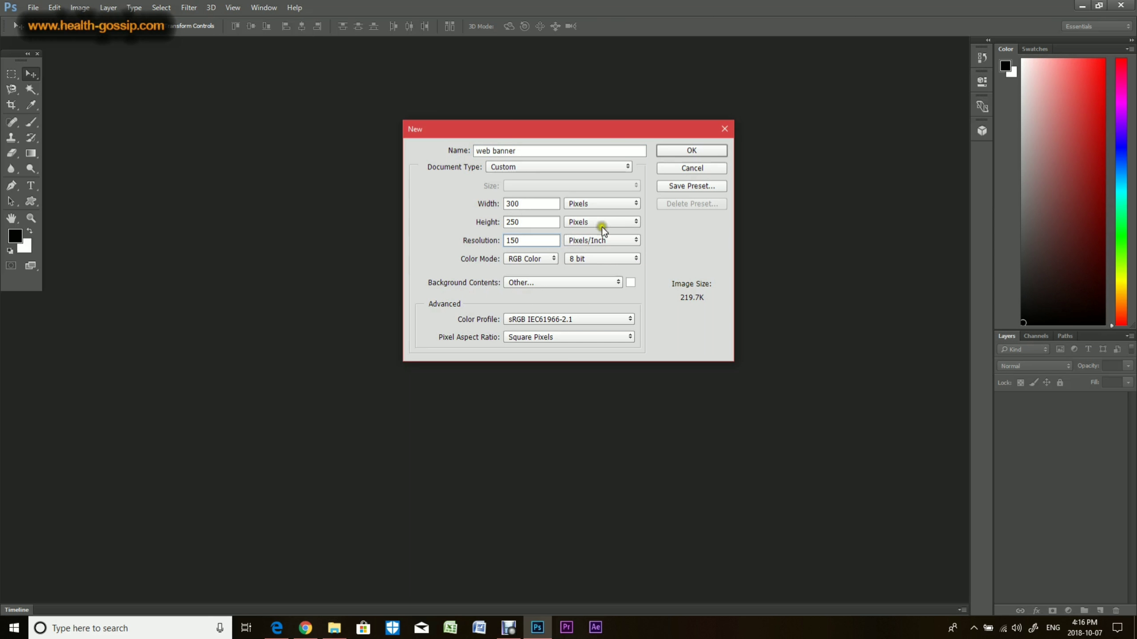
{"action": "left_click", "coordinate": [662, 151]}
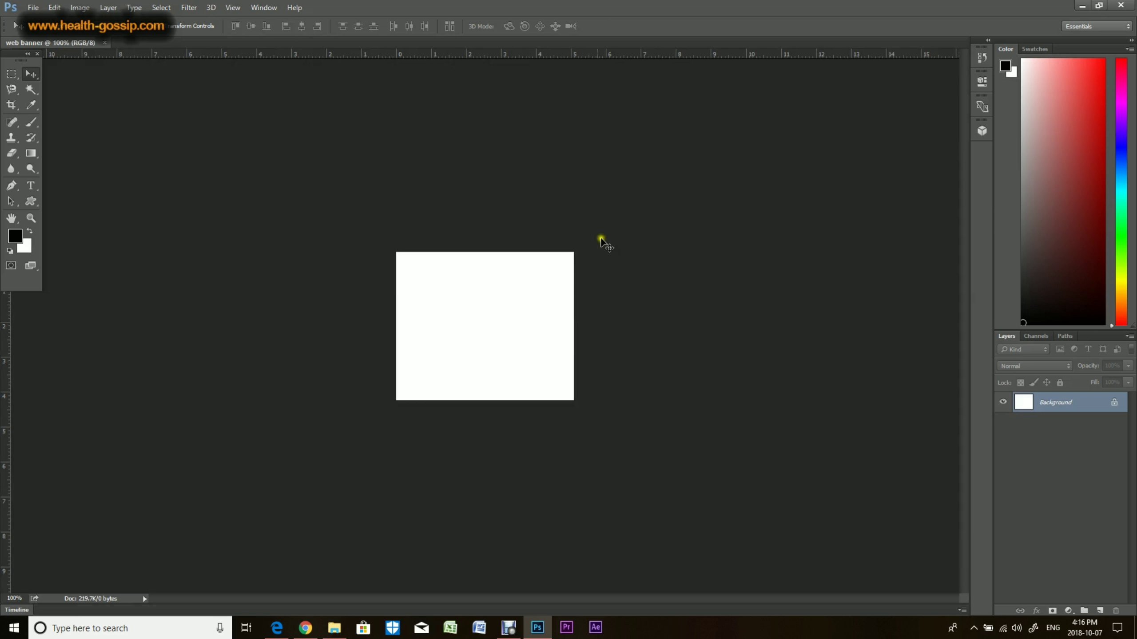
Unlock the background layer and add a thin red stroke positioned inside its edges
{"action": "left_click", "coordinate": [1114, 403]}
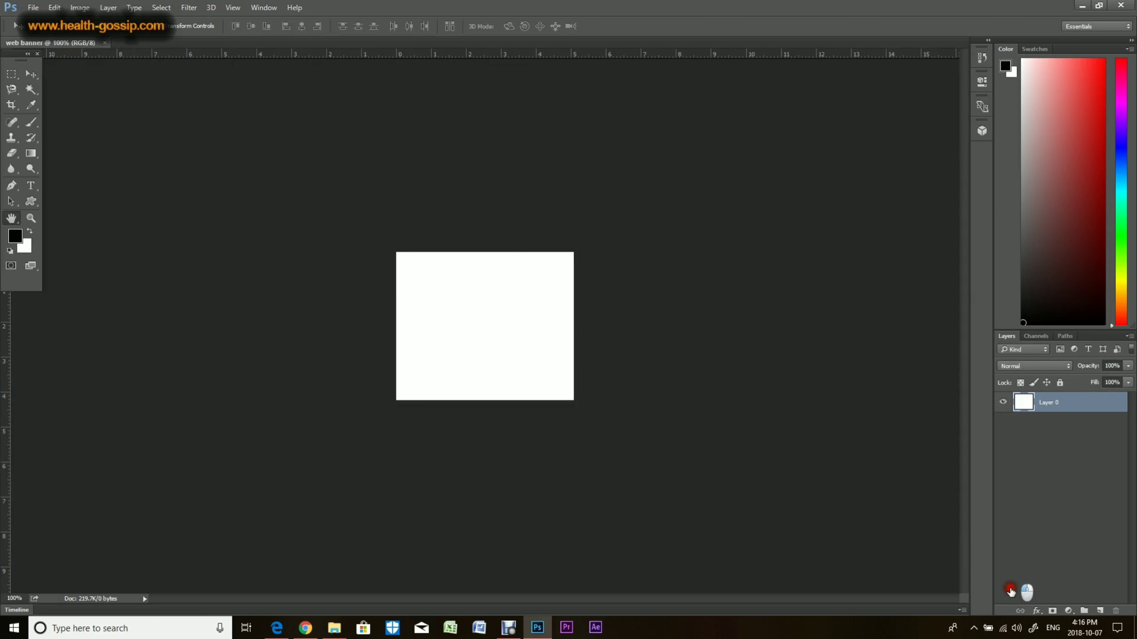
{"action": "left_click", "coordinate": [1034, 611]}
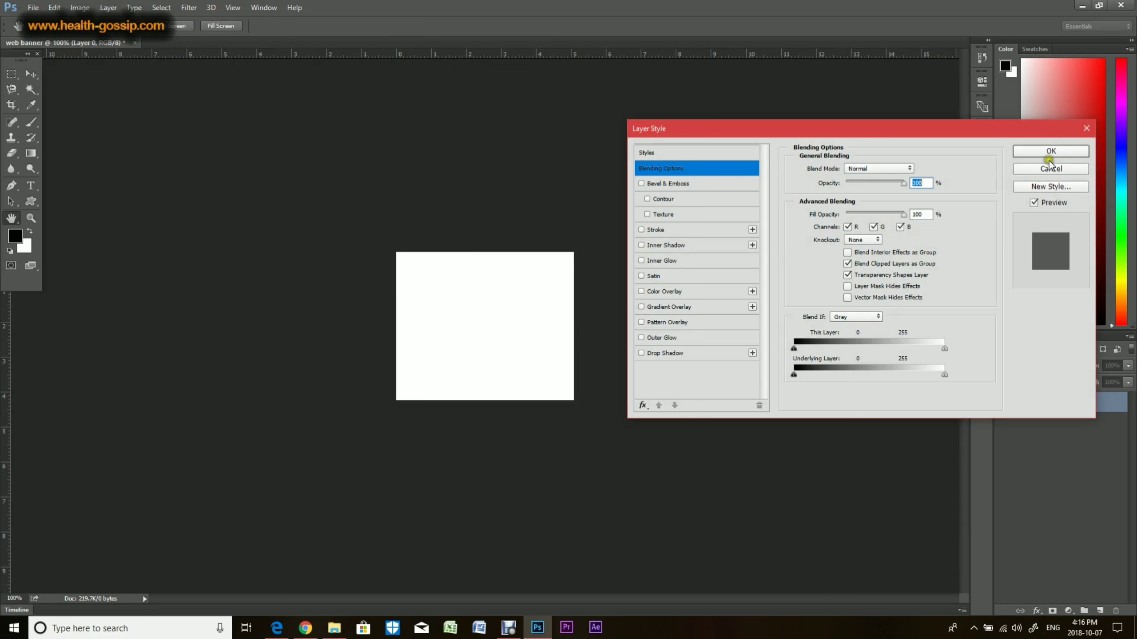
{"action": "left_click", "coordinate": [1042, 170]}
{"action": "left_click", "coordinate": [1036, 611]}
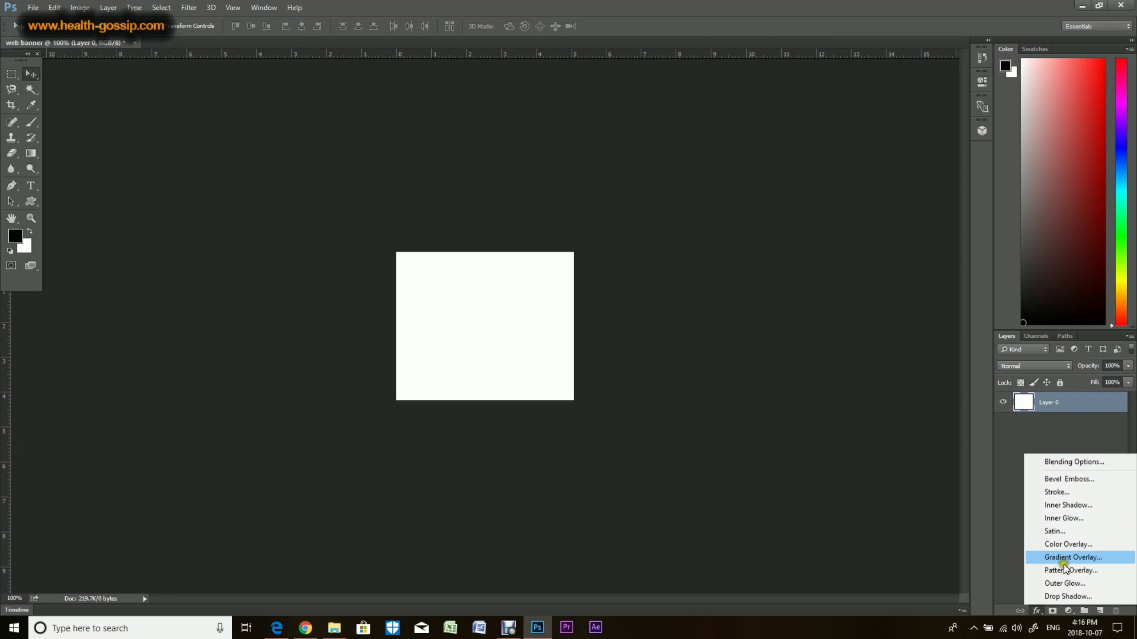
{"action": "left_click", "coordinate": [1072, 492]}
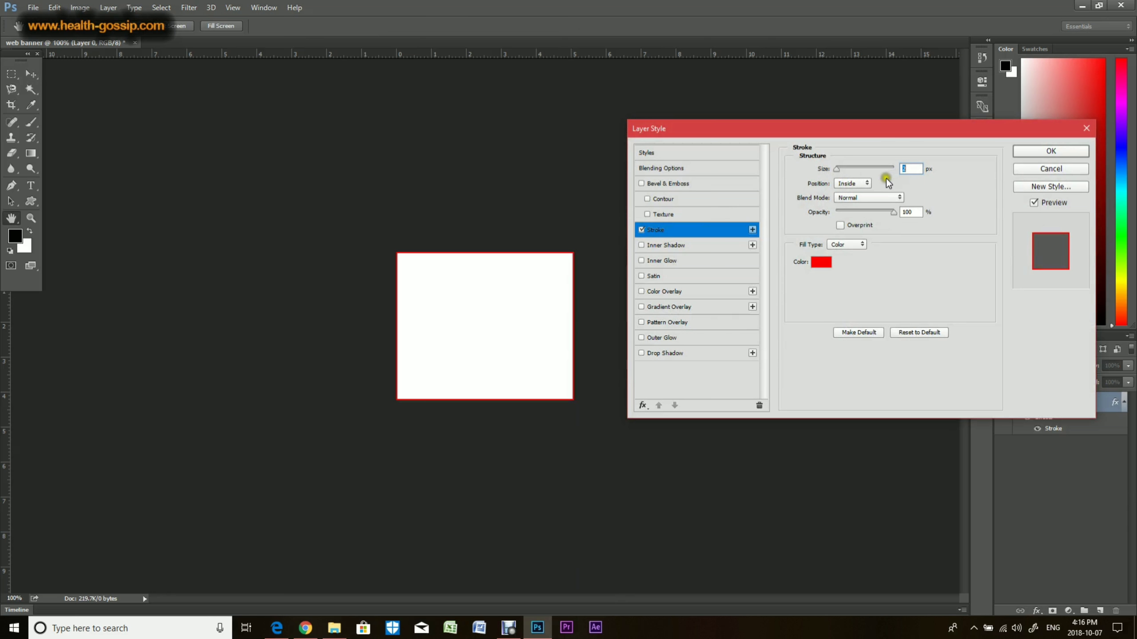
{"action": "left_click", "coordinate": [1049, 153]}
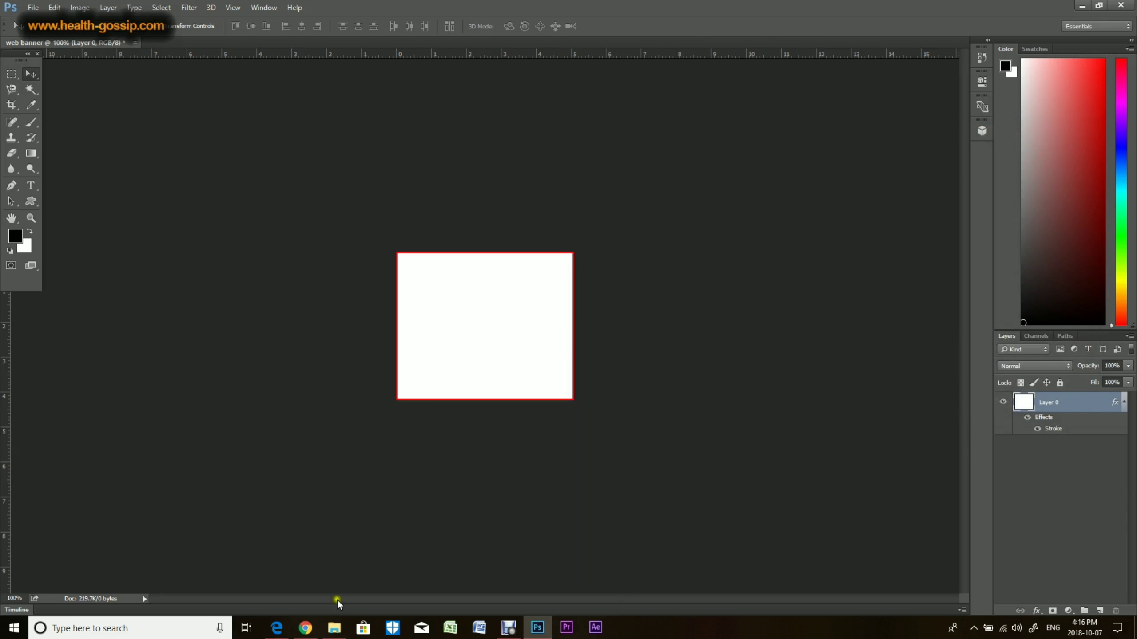
Check the sample banner in the blog article and apply a pale yellow-green color overlay (#e7ebb5) to the banner's background layer in Photoshop
{"action": "left_click", "coordinate": [277, 628]}
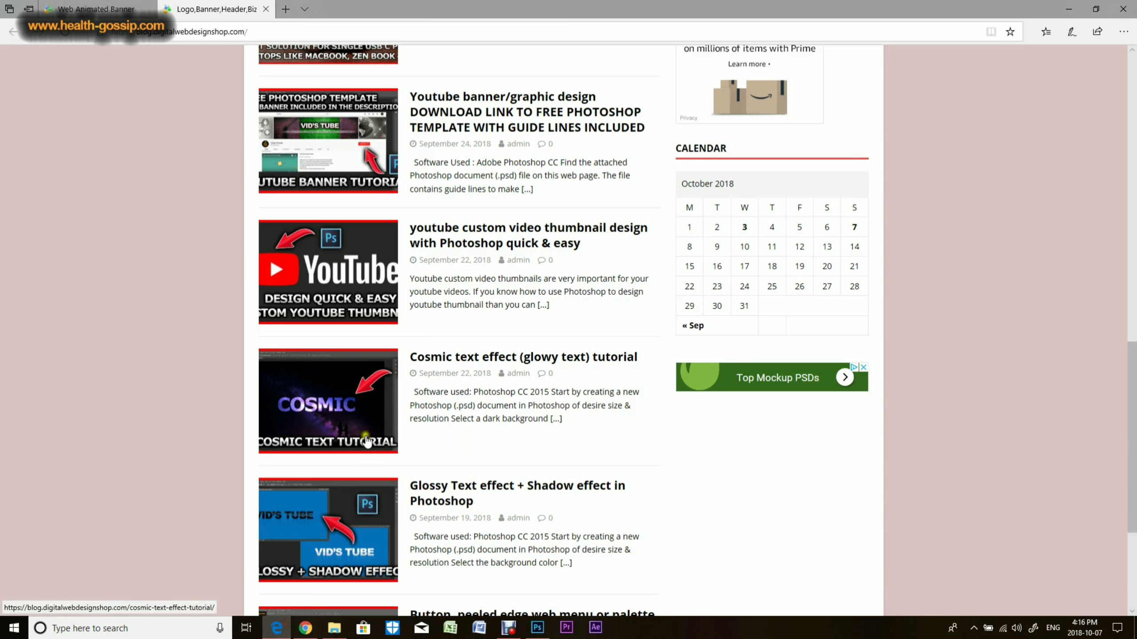
{"action": "left_click", "coordinate": [77, 8]}
{"action": "scroll", "coordinate": [360, 359], "scroll_direction": "down", "scroll_amount": 15}
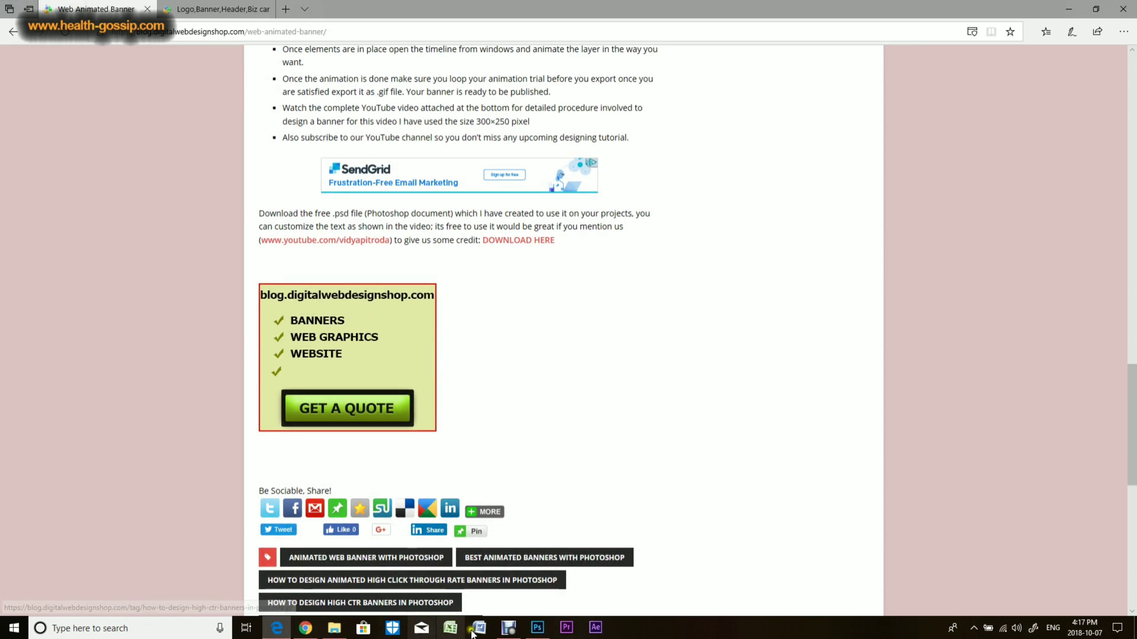
{"action": "left_click", "coordinate": [536, 628]}
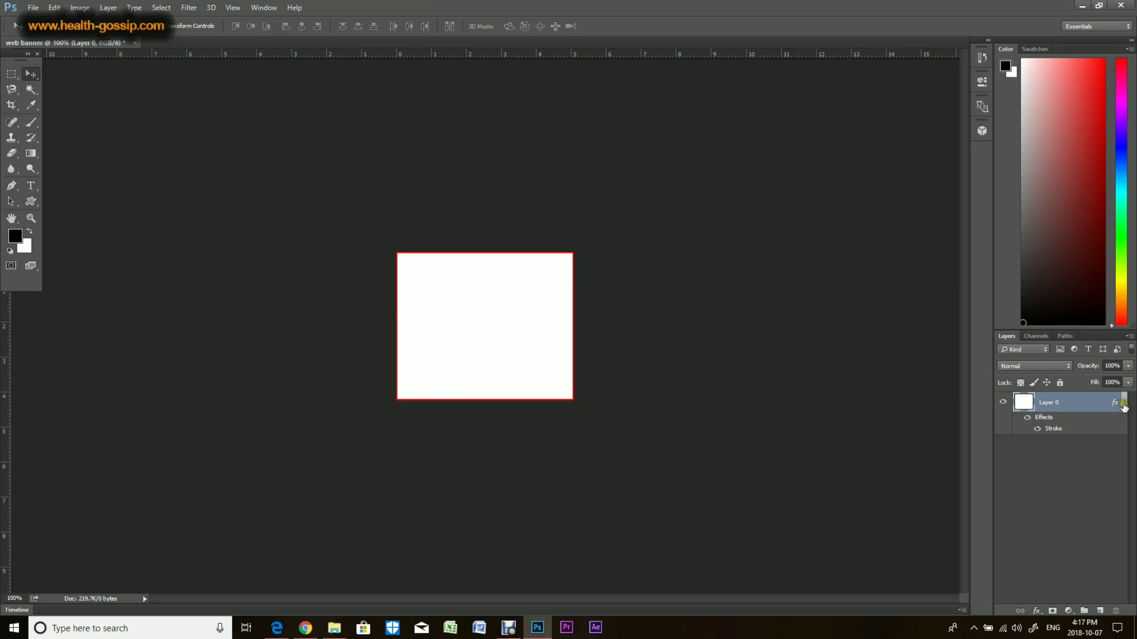
{"action": "left_click", "coordinate": [1032, 608]}
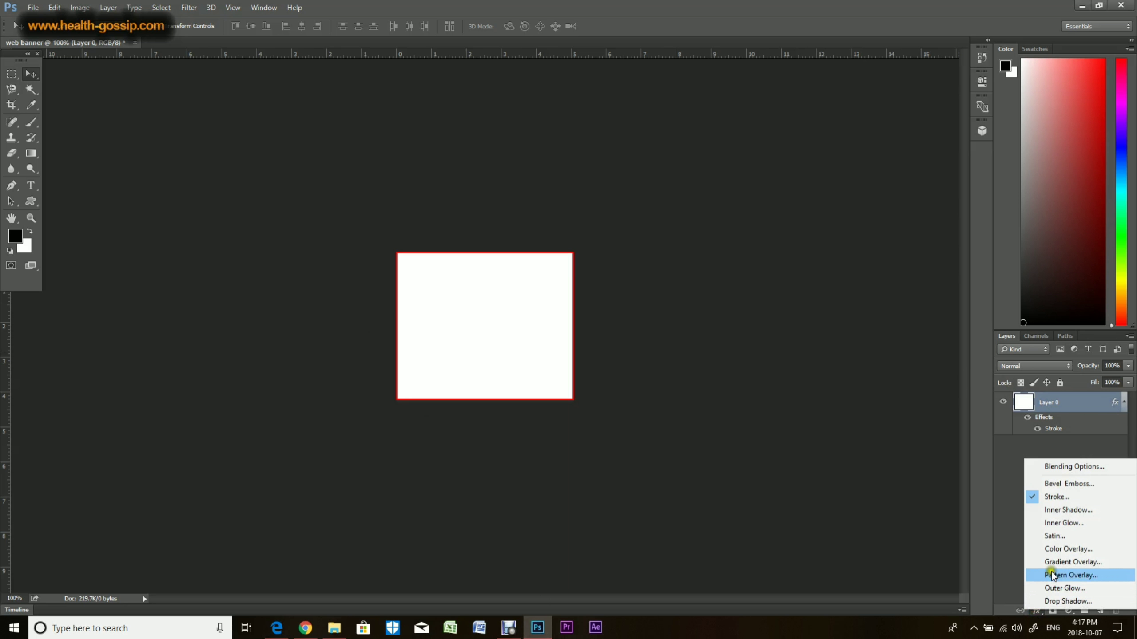
{"action": "left_click", "coordinate": [1059, 552]}
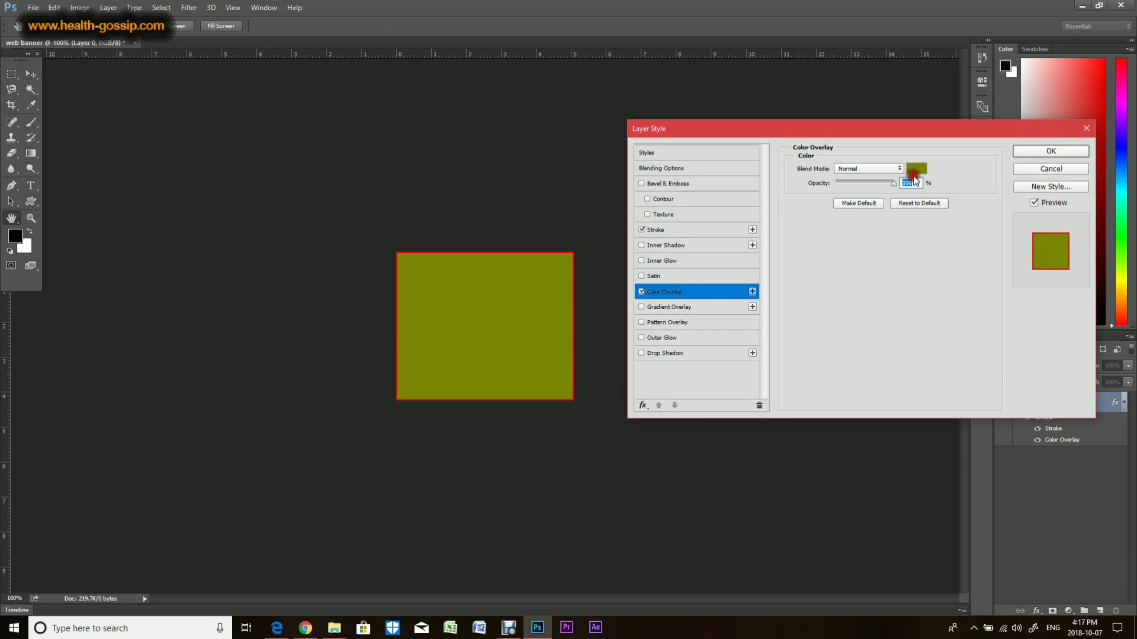
{"action": "left_click", "coordinate": [916, 168]}
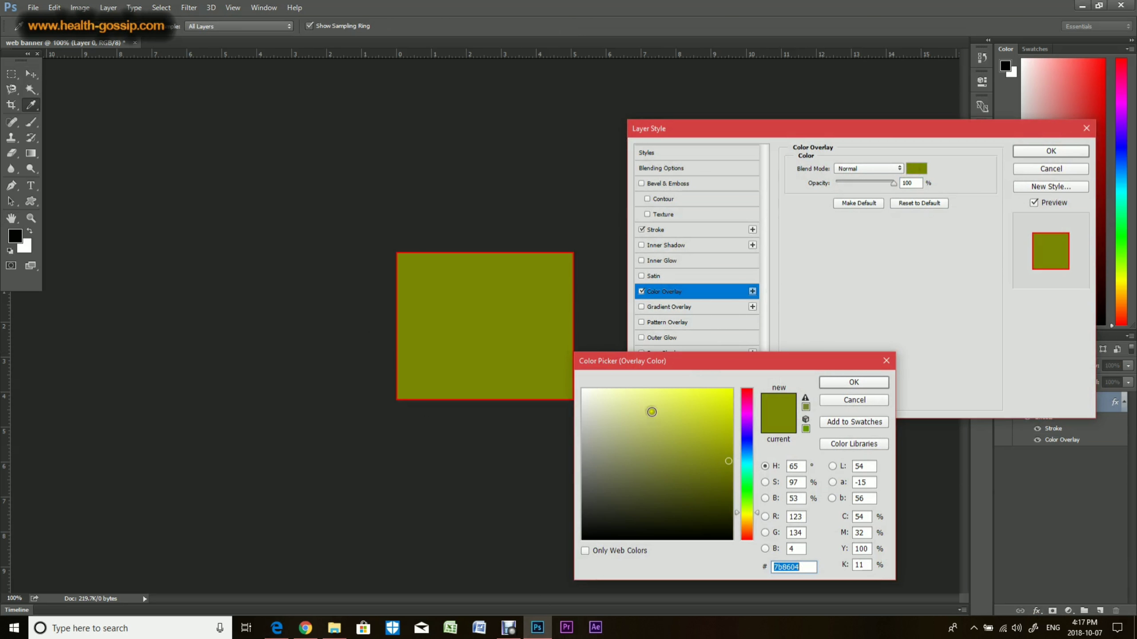
{"action": "left_click", "coordinate": [624, 403]}
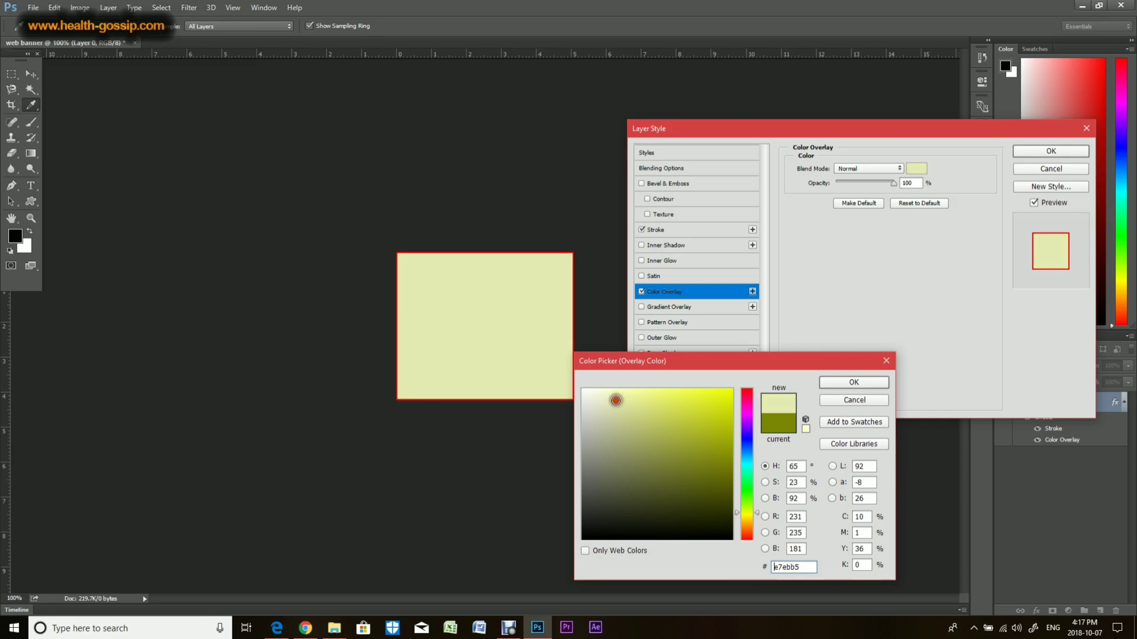
{"action": "left_click", "coordinate": [853, 382]}
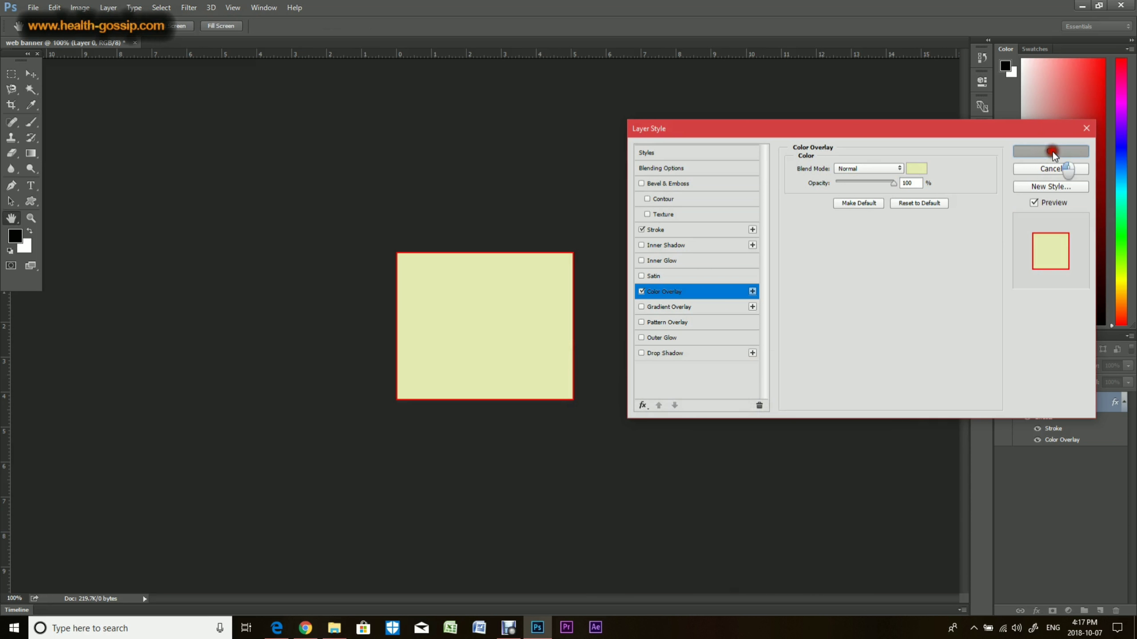
{"action": "left_click", "coordinate": [1051, 151]}
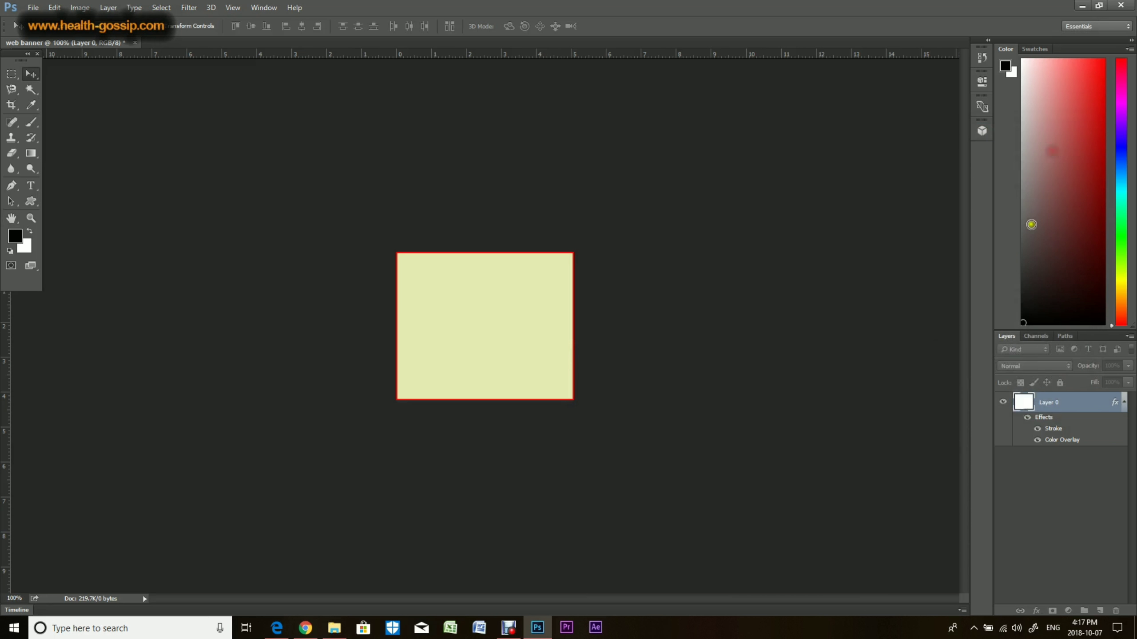
{"action": "left_click", "coordinate": [1125, 403]}
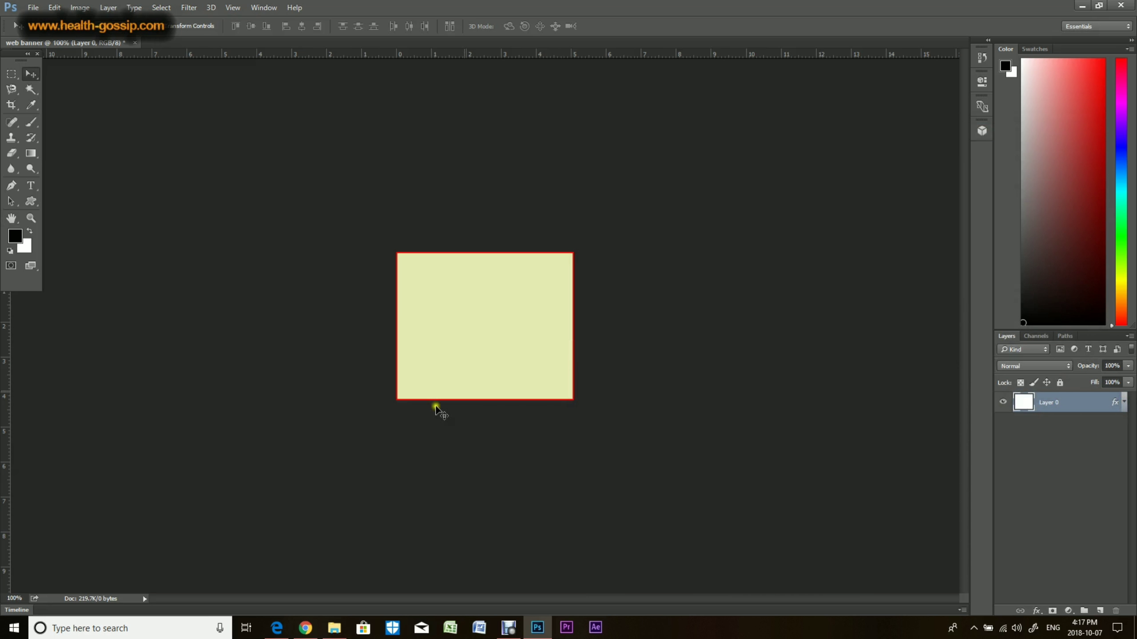
Switch to File Explorer and open BUTTON.psd from the "button desing" folder inside Tutorials Videos
{"action": "left_click", "coordinate": [339, 632]}
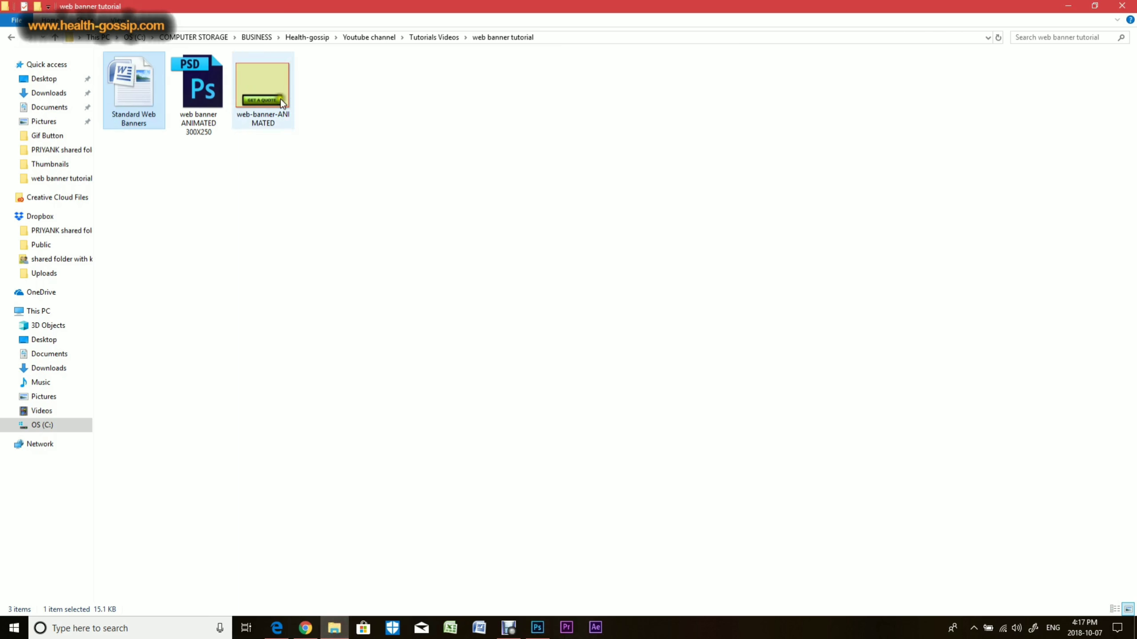
{"action": "left_click", "coordinate": [430, 37]}
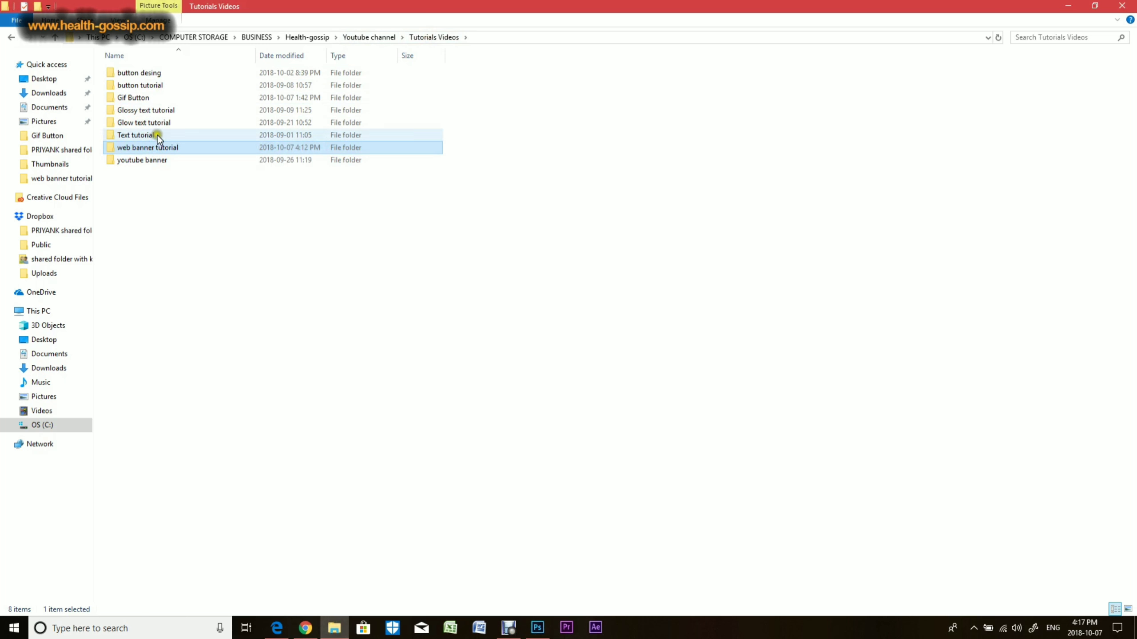
{"action": "double_click", "coordinate": [156, 89]}
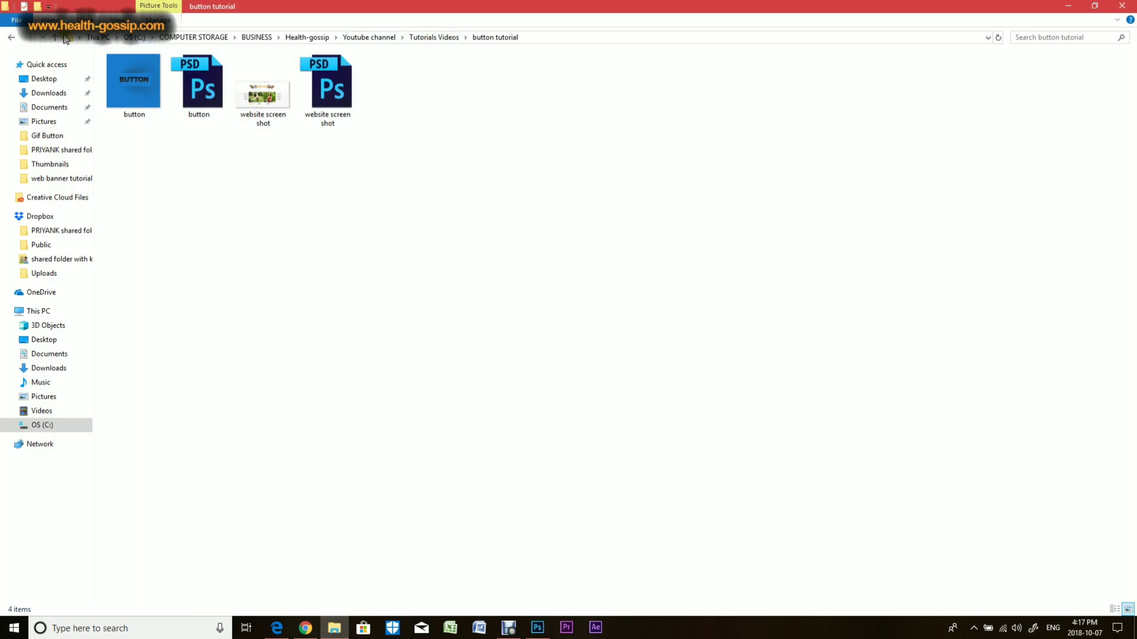
{"action": "left_click", "coordinate": [55, 38]}
{"action": "double_click", "coordinate": [142, 73]}
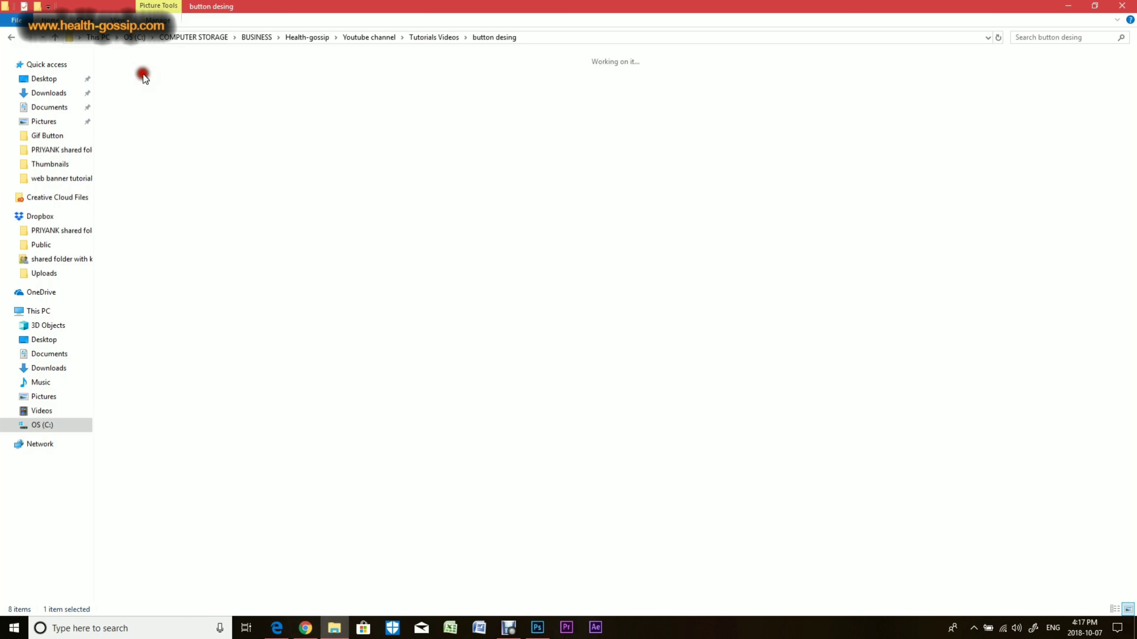
{"action": "double_click", "coordinate": [243, 92]}
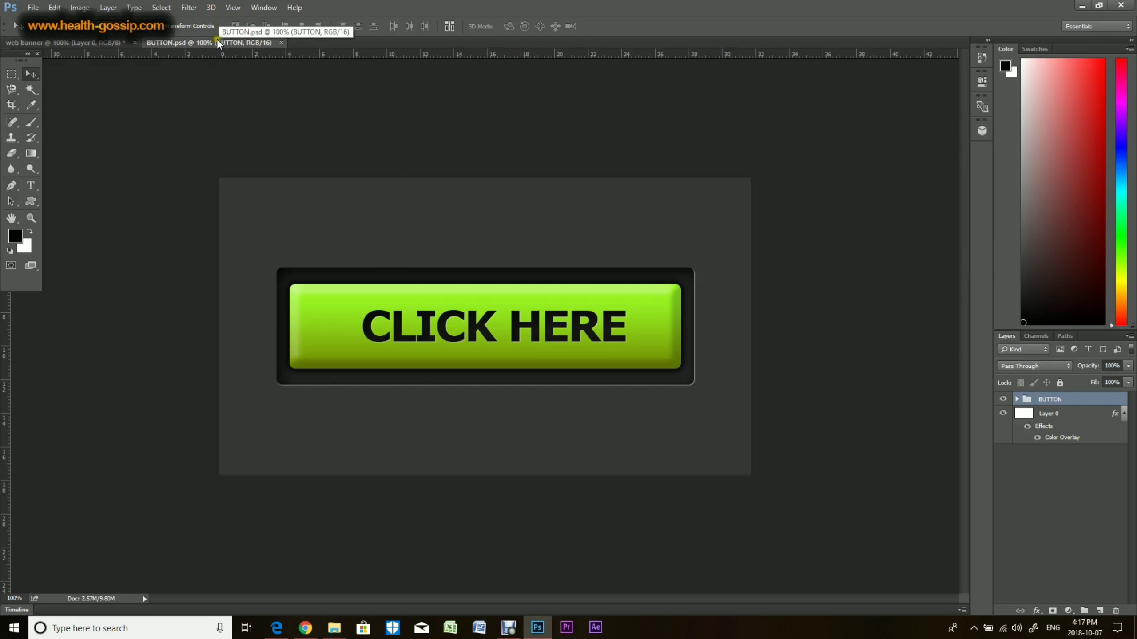
Copy the BUTTON group from a floating BUTTON.psd window into the web banner document, accepting the different depth, and close BUTTON.psd
{"action": "left_click_drag", "start_coordinate": [216, 43], "coordinate": [173, 132]}
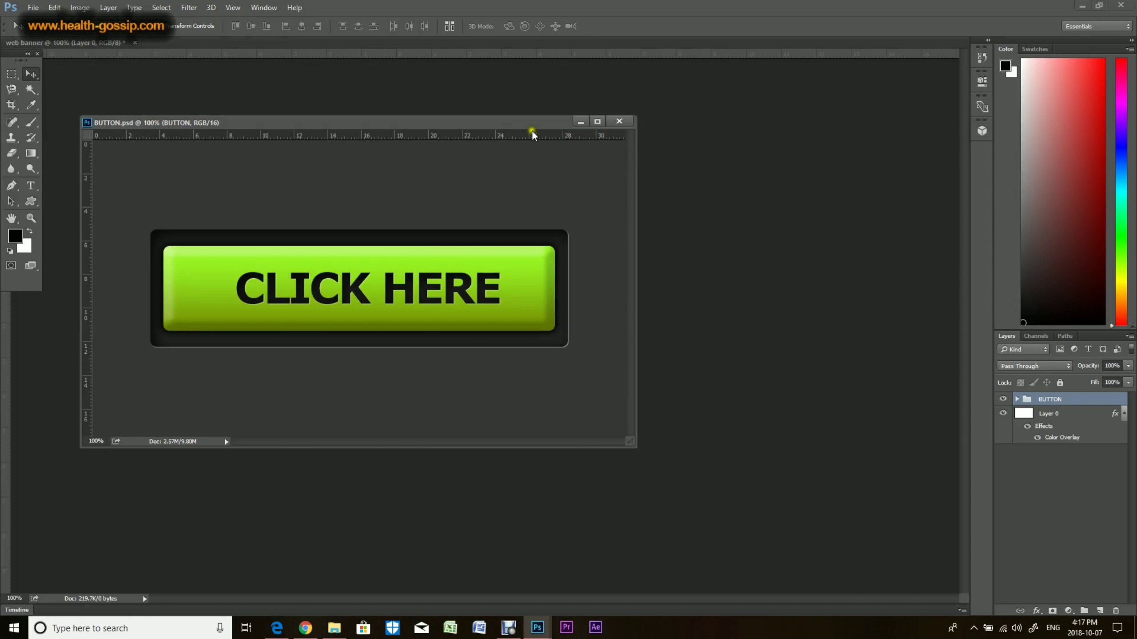
{"action": "left_click_drag", "start_coordinate": [491, 120], "coordinate": [306, 101]}
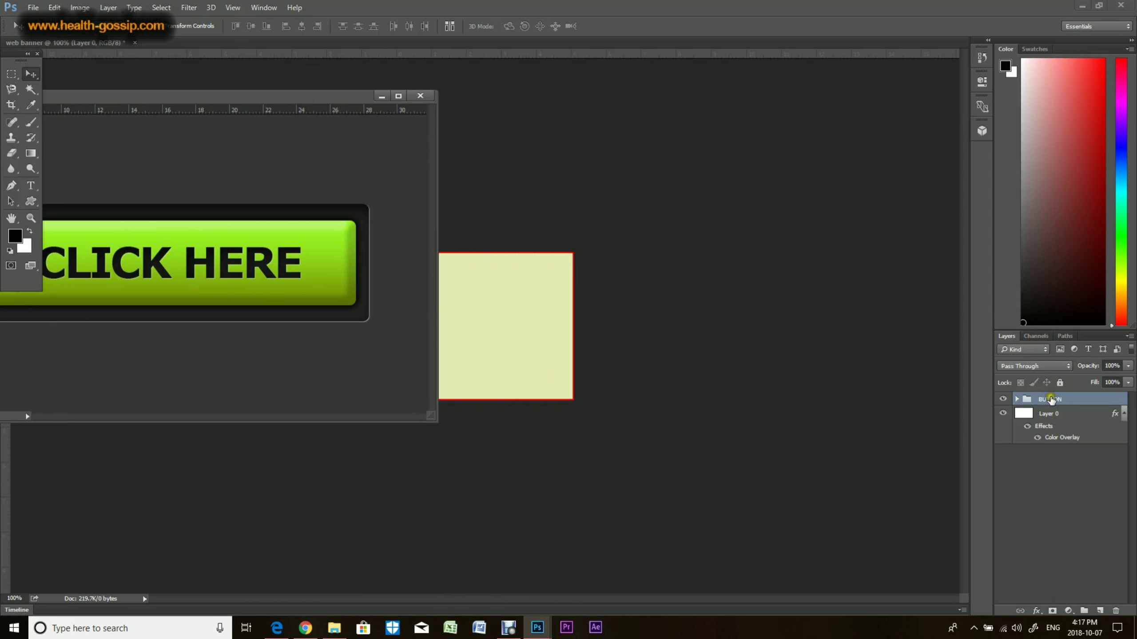
{"action": "left_click_drag", "start_coordinate": [1050, 398], "coordinate": [510, 365]}
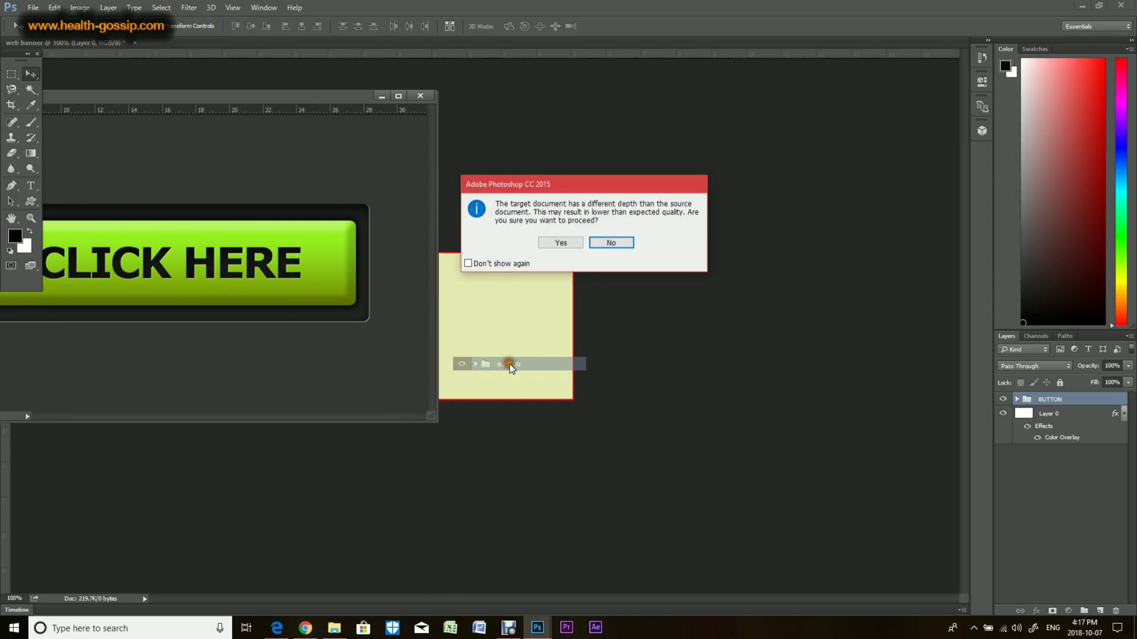
{"action": "left_click", "coordinate": [577, 245]}
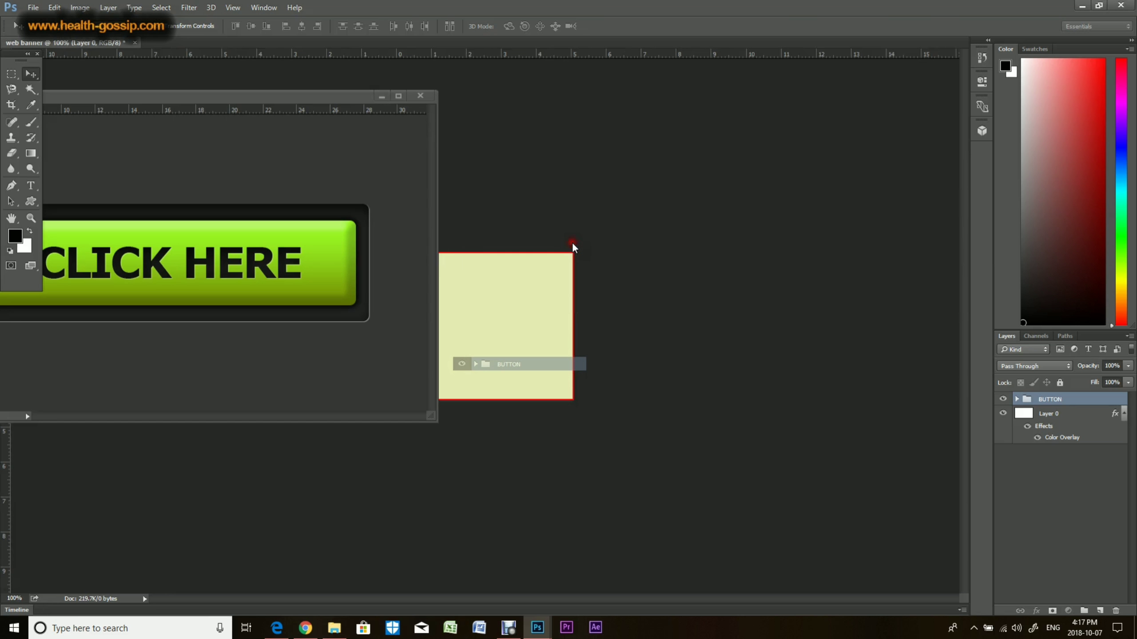
{"action": "left_click", "coordinate": [422, 97]}
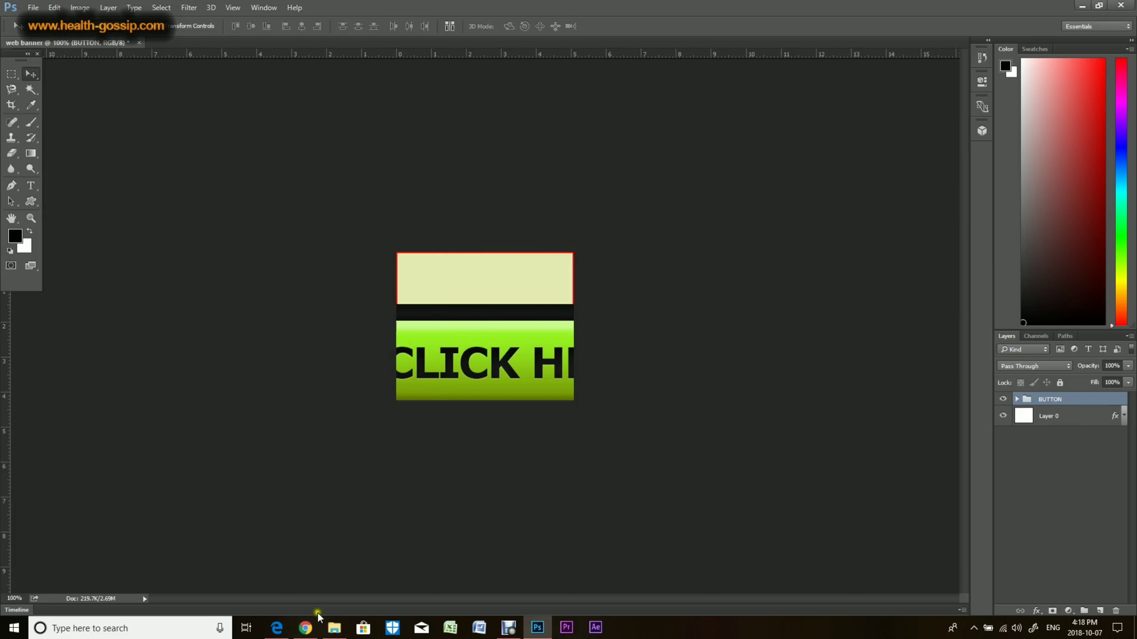
Switch to the browser and examine the "Photoshop web high CTR button design" post, including its instructions and button download links
{"action": "left_click", "coordinate": [276, 631]}
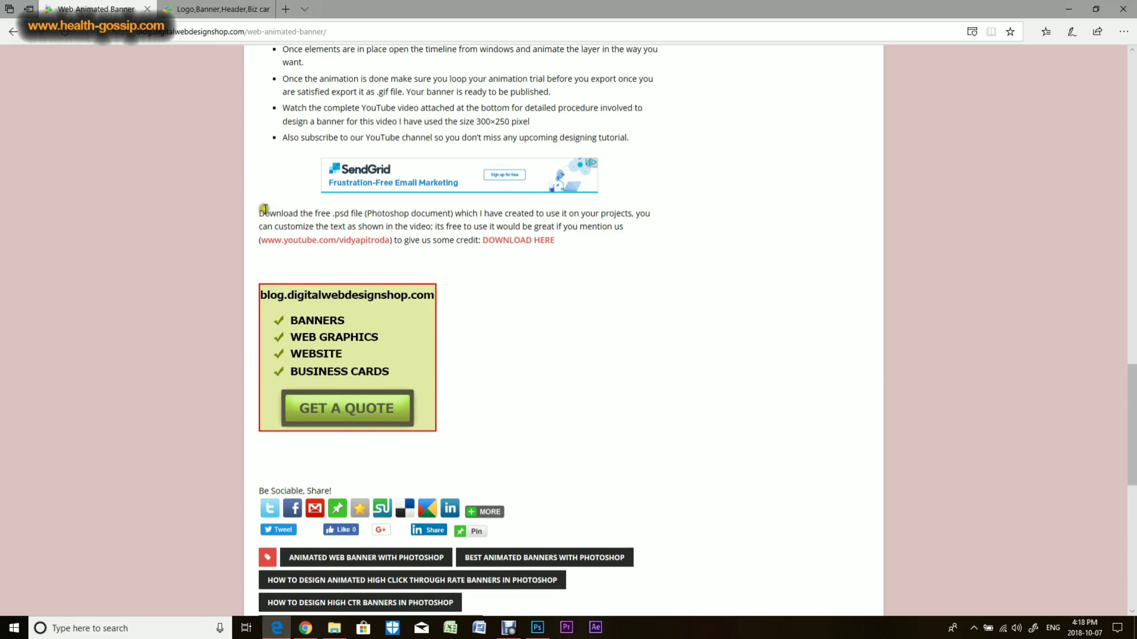
{"action": "left_click", "coordinate": [187, 6]}
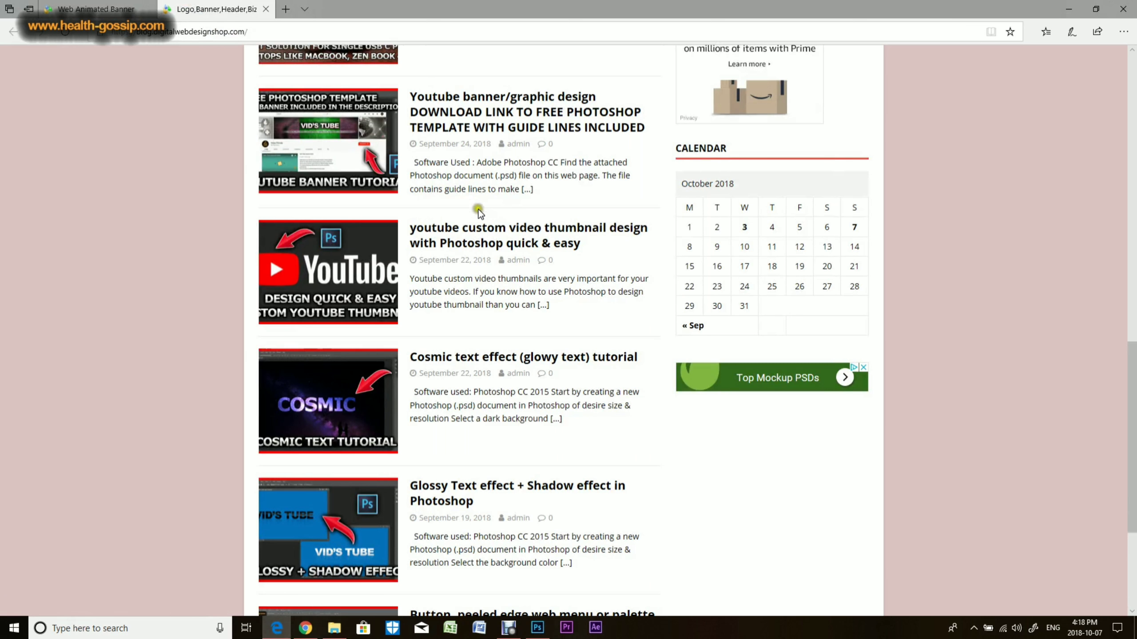
{"action": "scroll", "coordinate": [482, 219], "scroll_direction": "up", "scroll_amount": 10}
{"action": "scroll", "coordinate": [482, 218], "scroll_direction": "up", "scroll_amount": 1}
{"action": "left_click", "coordinate": [460, 223]}
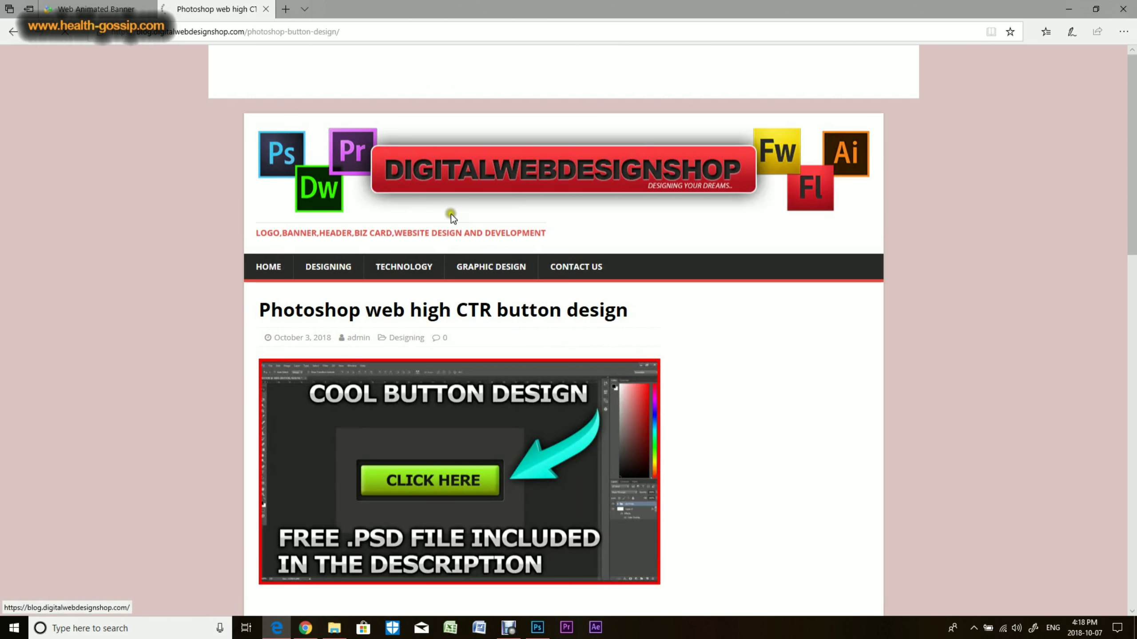
{"action": "scroll", "coordinate": [471, 324], "scroll_direction": "down", "scroll_amount": 1}
{"action": "scroll", "coordinate": [471, 326], "scroll_direction": "down", "scroll_amount": 5}
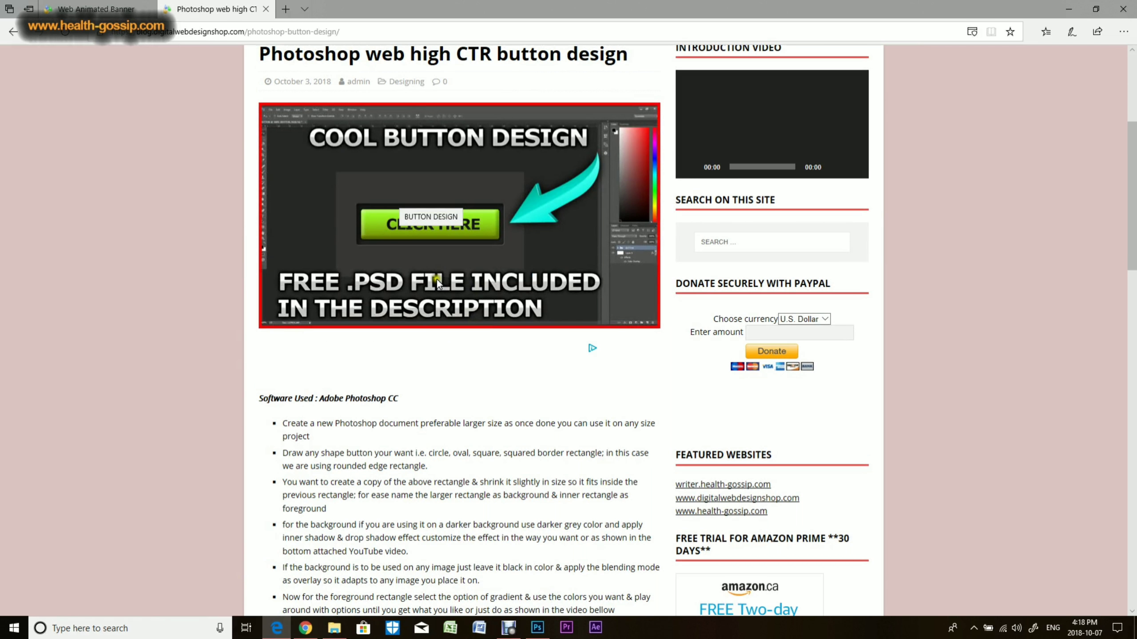
{"action": "scroll", "coordinate": [448, 329], "scroll_direction": "down", "scroll_amount": 15}
{"action": "scroll", "coordinate": [443, 329], "scroll_direction": "up", "scroll_amount": 15}
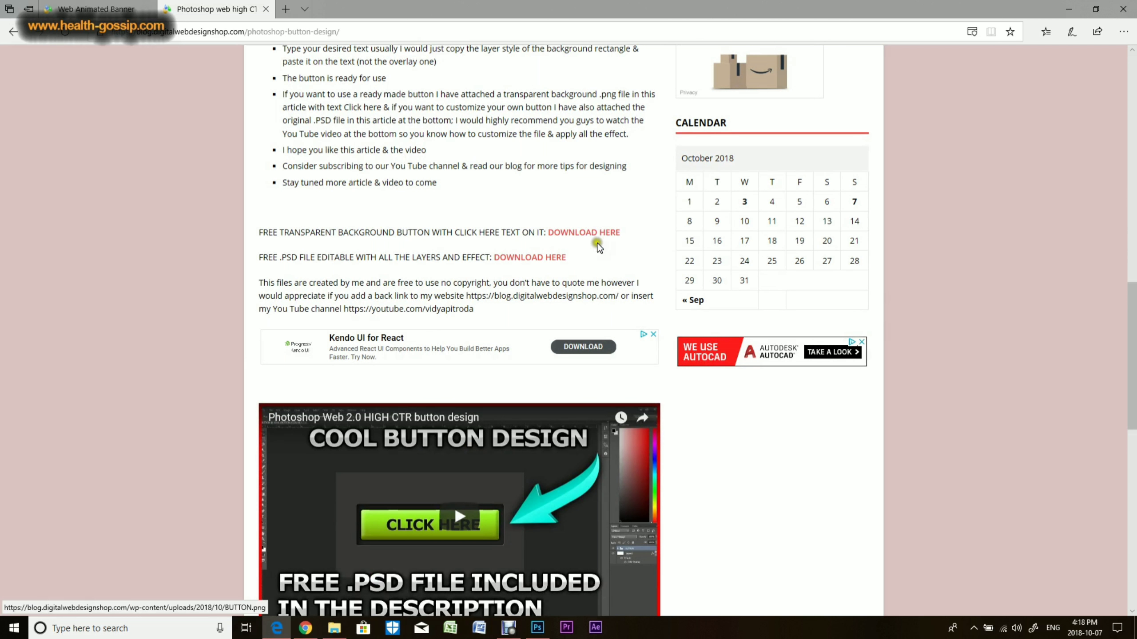
{"action": "scroll", "coordinate": [435, 264], "scroll_direction": "up", "scroll_amount": 15}
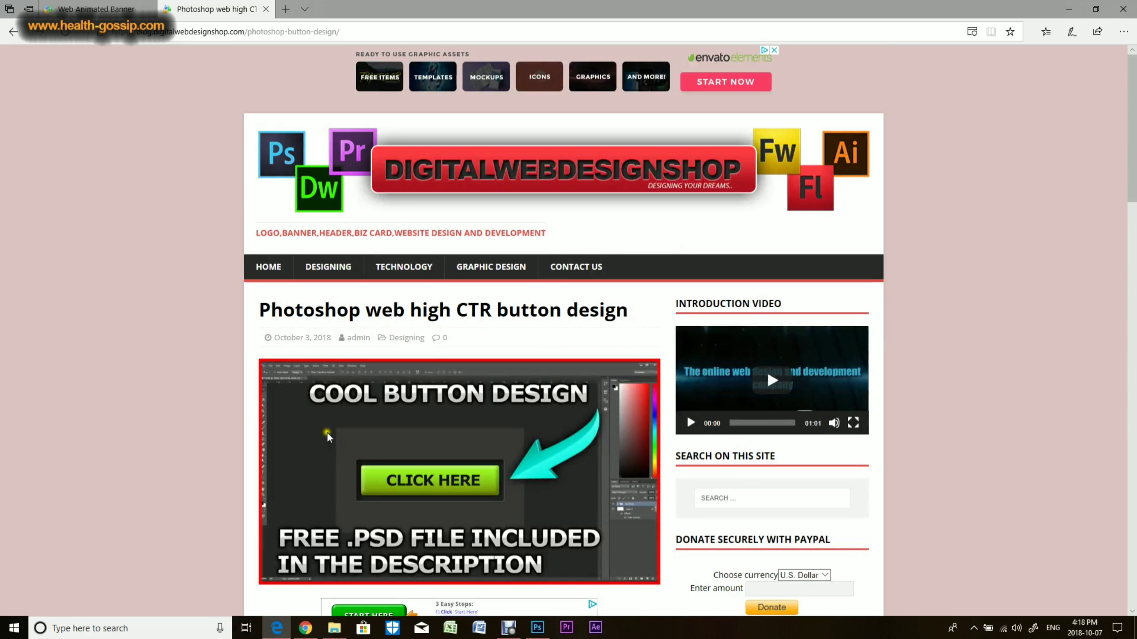
Return to Photoshop and scale the BUTTON group down to fit centred near the banner's lower edge
{"action": "left_click", "coordinate": [537, 627]}
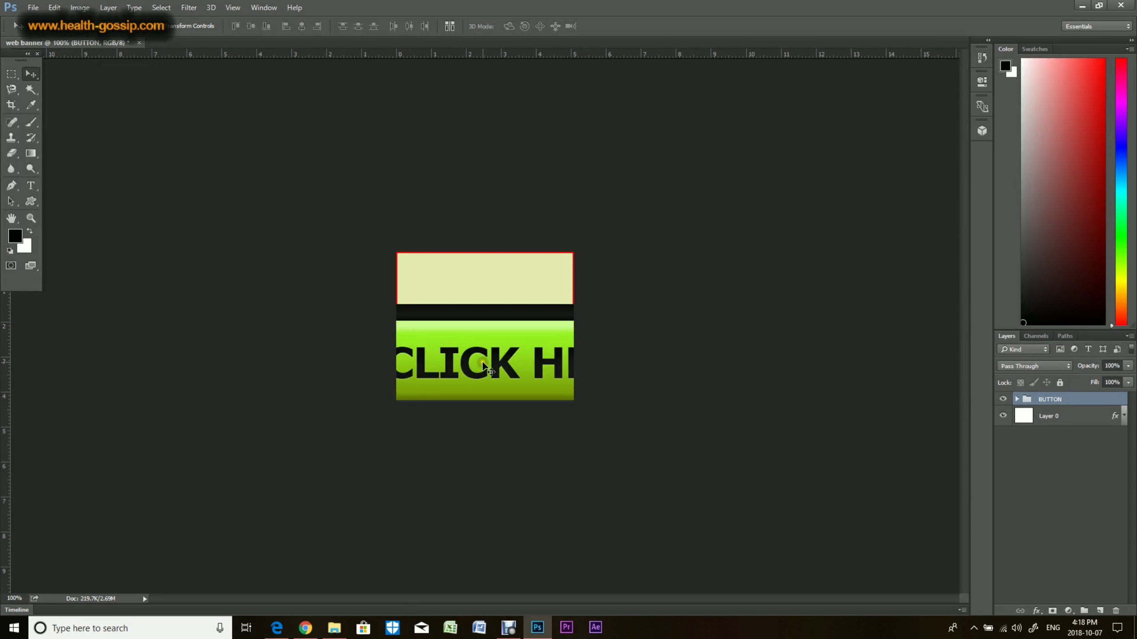
{"action": "key", "text": "ctrl+t"}
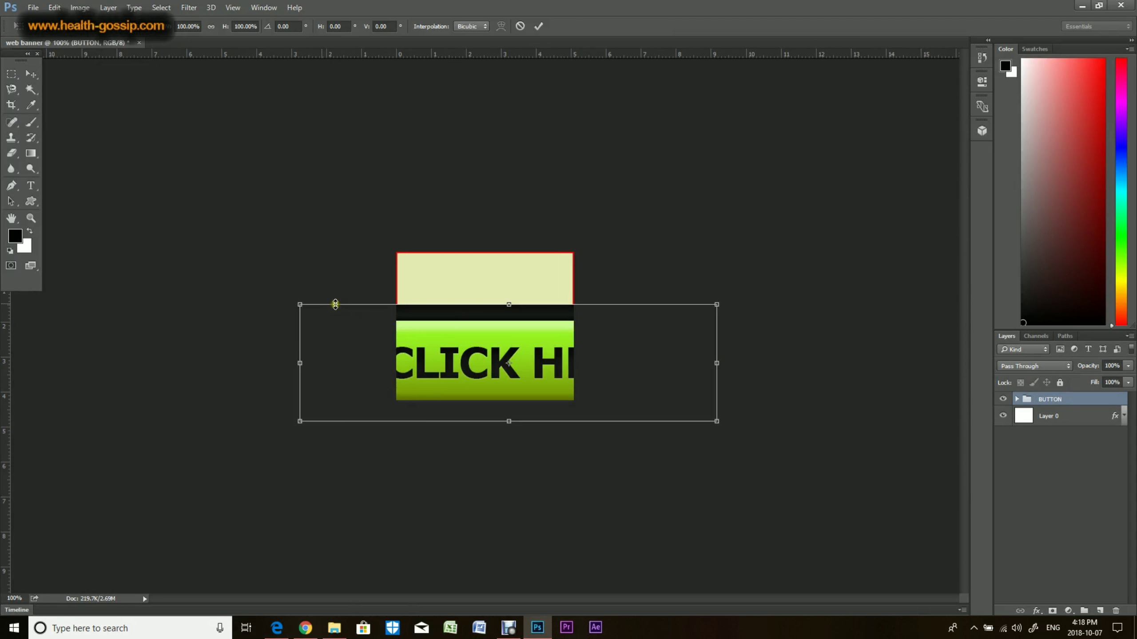
{"action": "left_click_drag", "start_coordinate": [299, 304], "coordinate": [446, 380]}
{"action": "key", "text": "Return"}
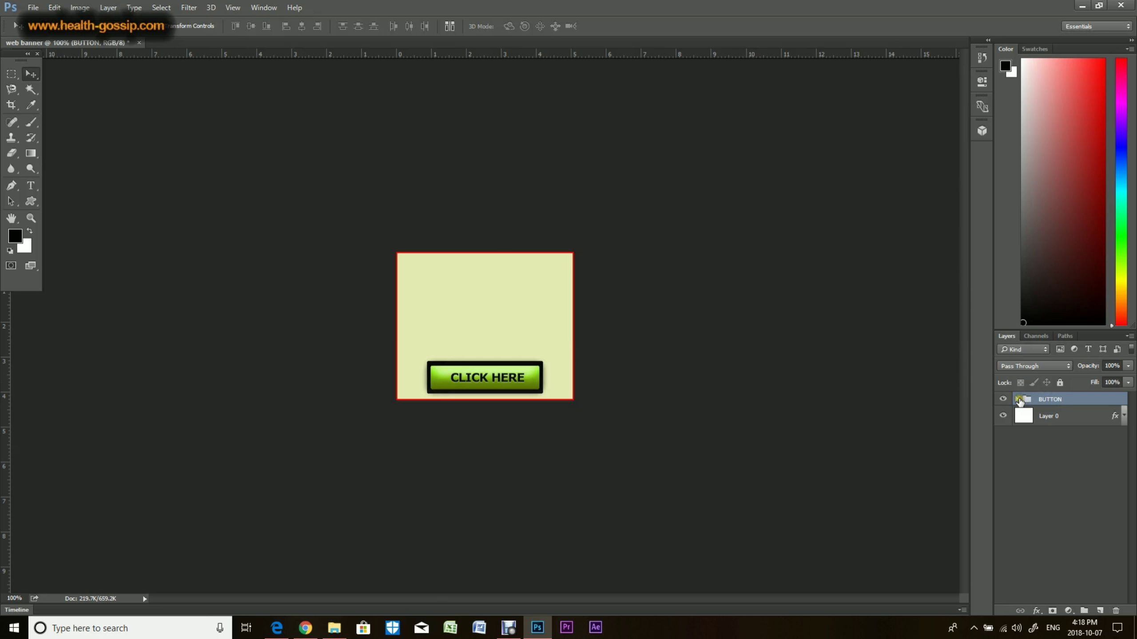
Replace the CLICK HERE text inside the BUTTON group with "GET A QUOTE"
{"action": "left_click", "coordinate": [1018, 399]}
{"action": "left_click", "coordinate": [1035, 421]}
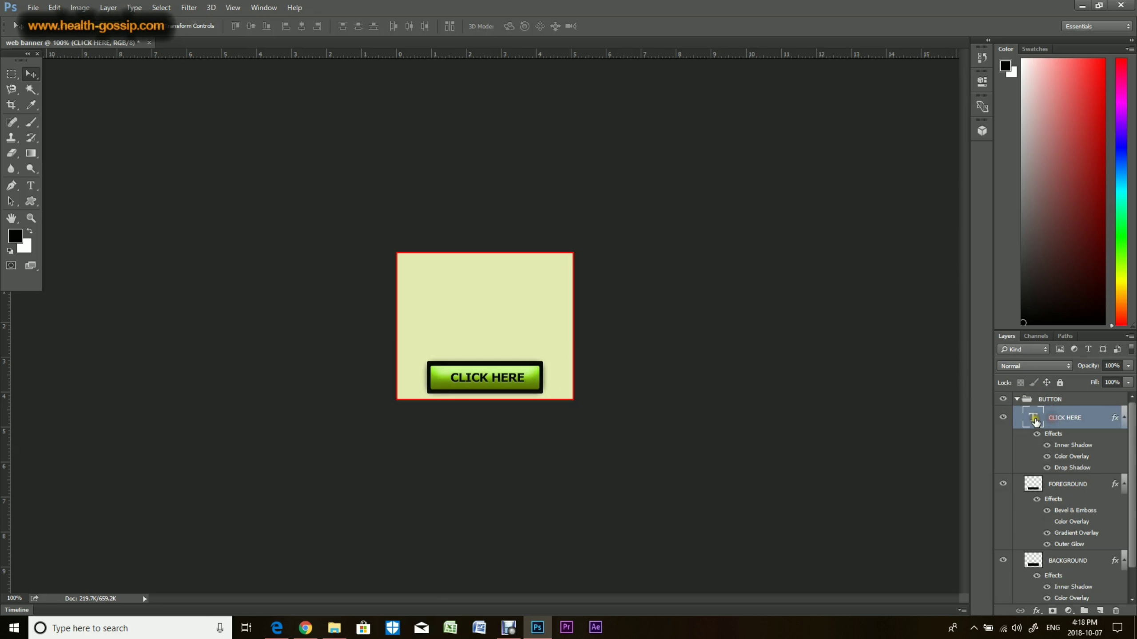
{"action": "double_click", "coordinate": [1035, 421]}
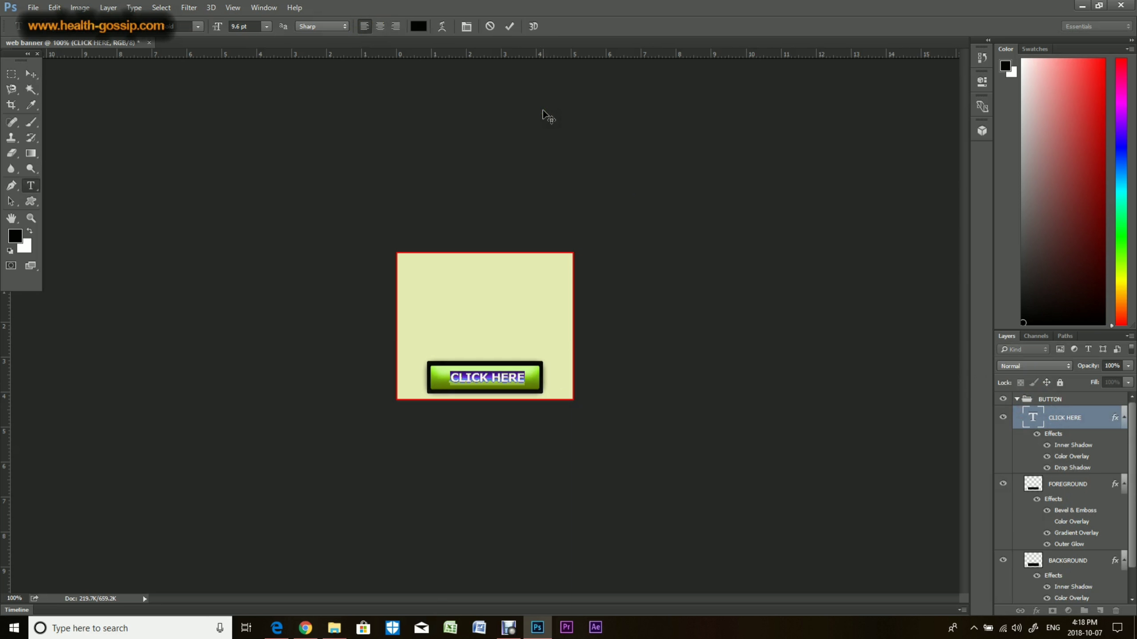
{"action": "type", "text": "get a qu"}
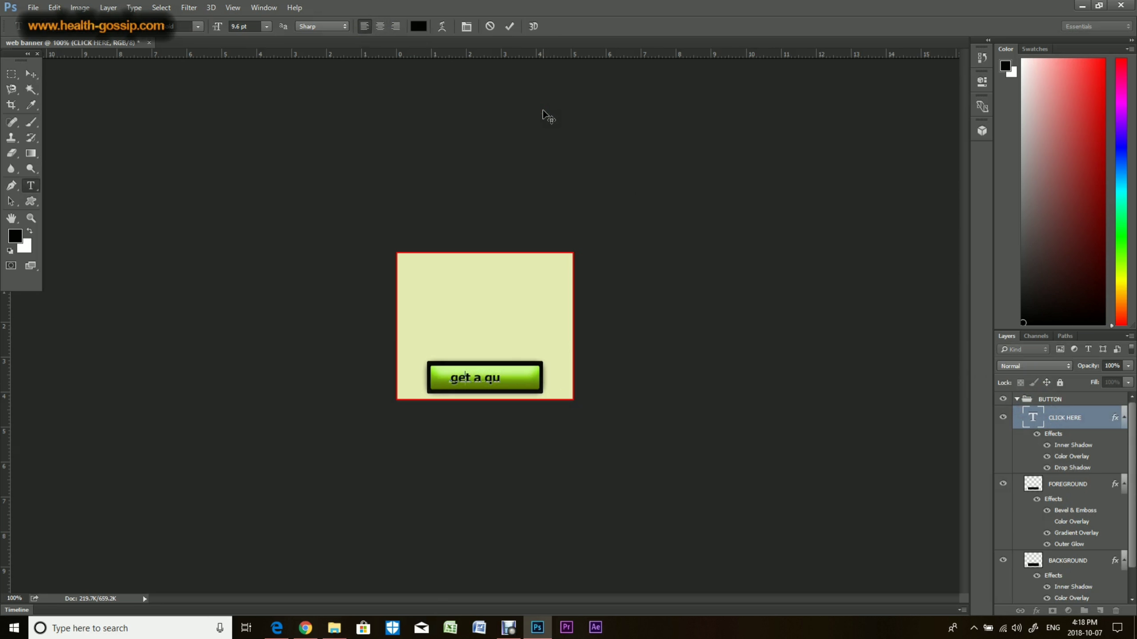
{"action": "key", "text": "BackSpace"}
{"action": "key", "text": "BackSpace"}
{"action": "key", "text": "BackSpace"}
{"action": "key", "text": "BackSpace"}
{"action": "key", "text": "BackSpace"}
{"action": "key", "text": "BackSpace"}
{"action": "key", "text": "BackSpace"}
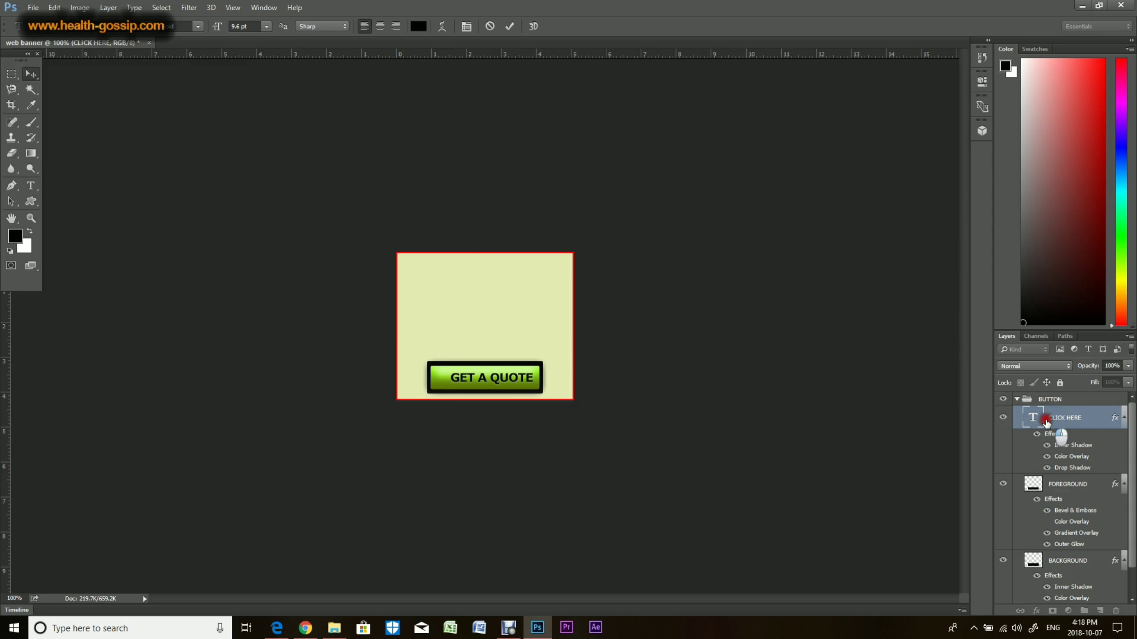
{"action": "key", "text": "ctrl+Return"}
Nudge the GET A QUOTE text left until it is centred on the button, and collapse the BUTTON group
{"action": "key", "text": "Left"}
{"action": "key", "text": "Left"}
{"action": "key", "text": "Left"}
{"action": "key", "text": "Left"}
{"action": "key", "text": "Left"}
{"action": "key", "text": "Left"}
{"action": "key", "text": "Left"}
{"action": "key", "text": "Left"}
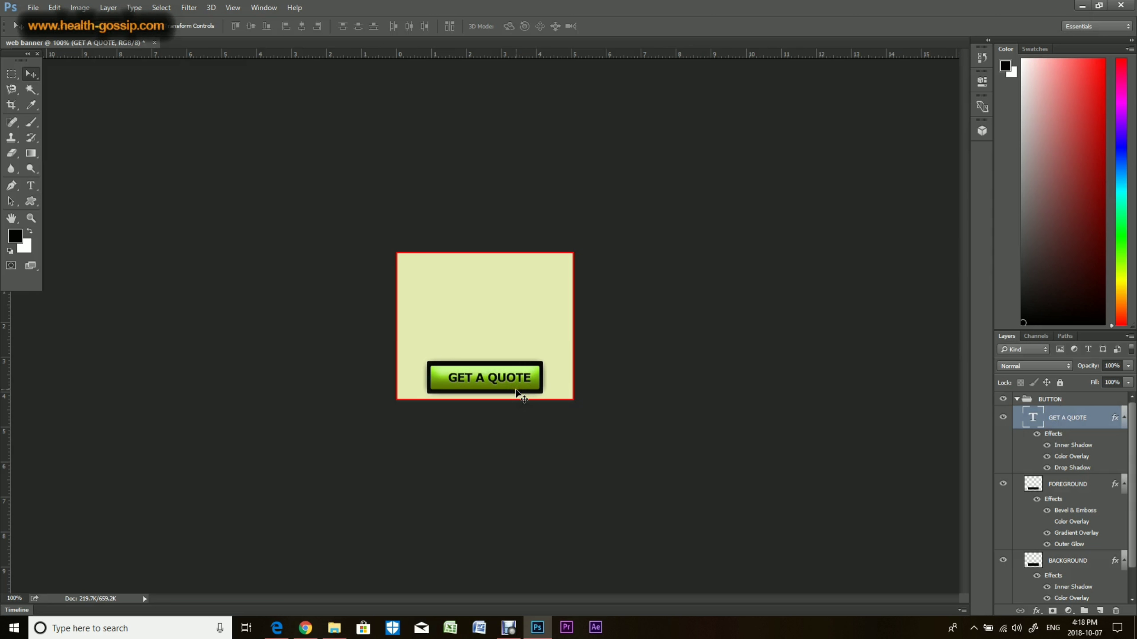
{"action": "key", "text": "Left"}
{"action": "key", "text": "Left"}
{"action": "left_click", "coordinate": [1015, 399]}
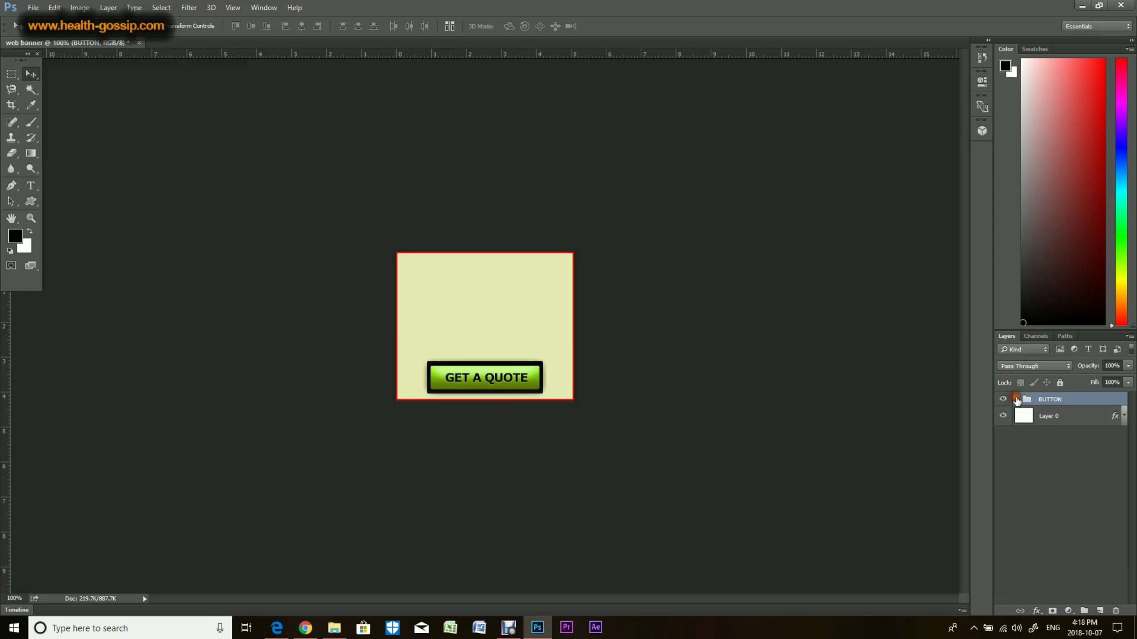
{"action": "right_click", "coordinate": [1049, 403]}
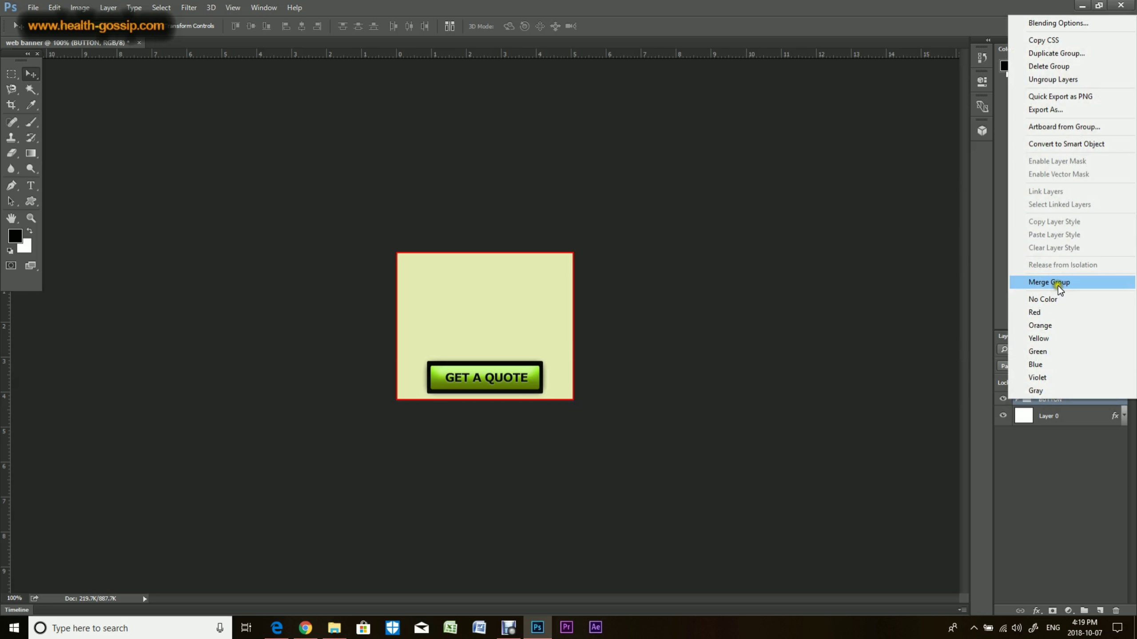
{"action": "left_click", "coordinate": [1041, 533]}
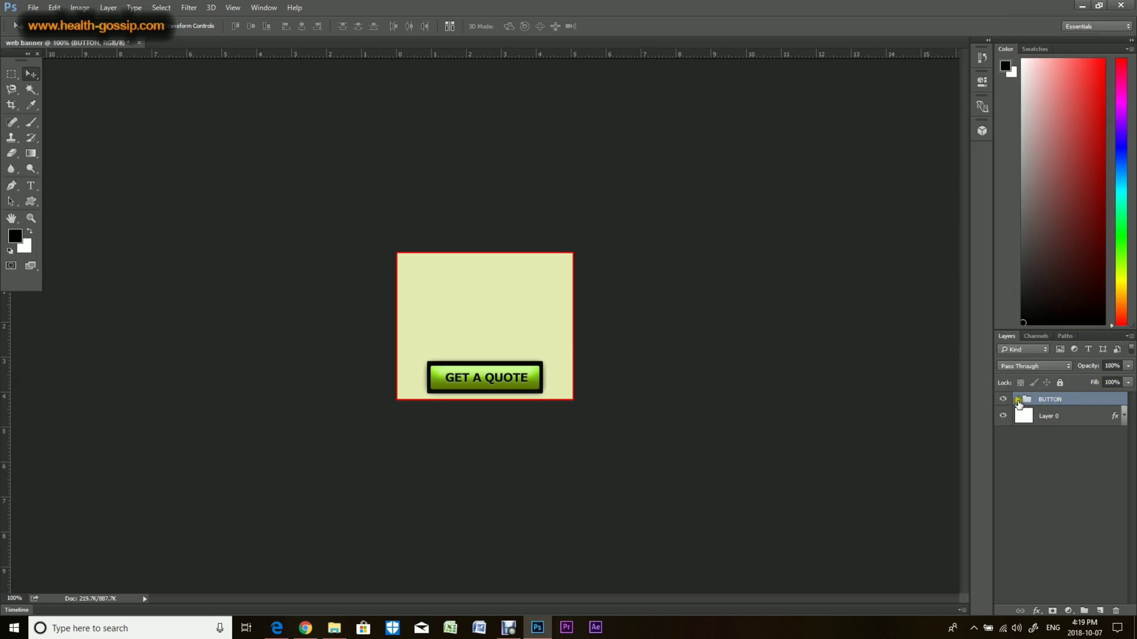
Add the text "blog.digitalwebdesignshop.com" near the banner's upper edge, on a new layer above the BUTTON group
{"action": "left_click", "coordinate": [1056, 400]}
{"action": "left_click", "coordinate": [30, 185]}
{"action": "left_click", "coordinate": [407, 266]}
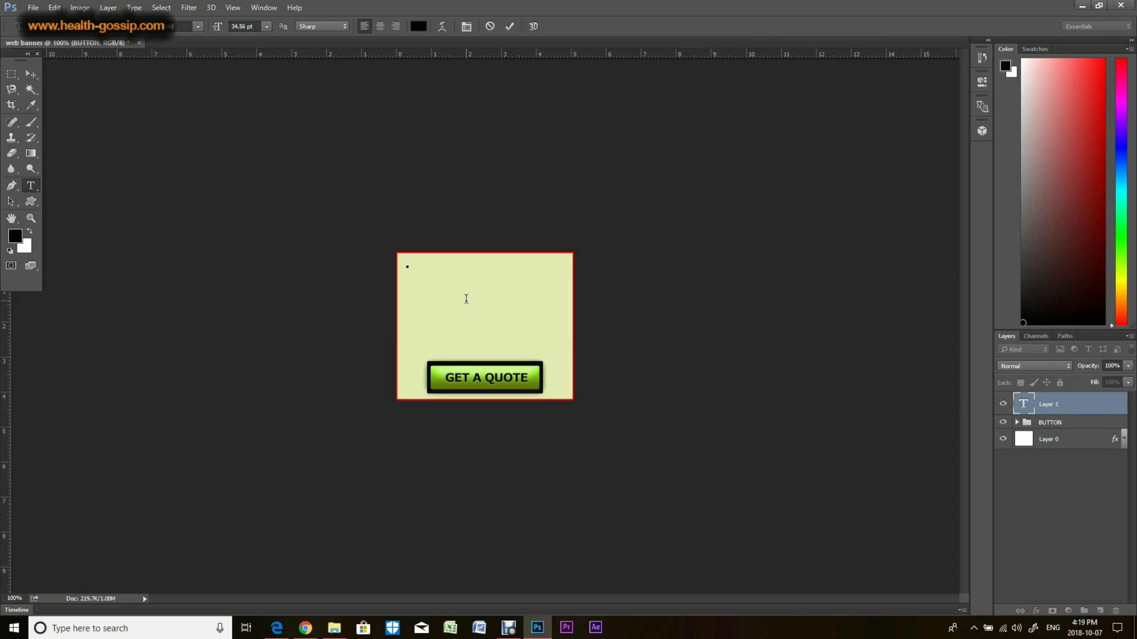
{"action": "type", "text": "B"}
{"action": "key", "text": "BackSpace"}
{"action": "type", "text": "blog."}
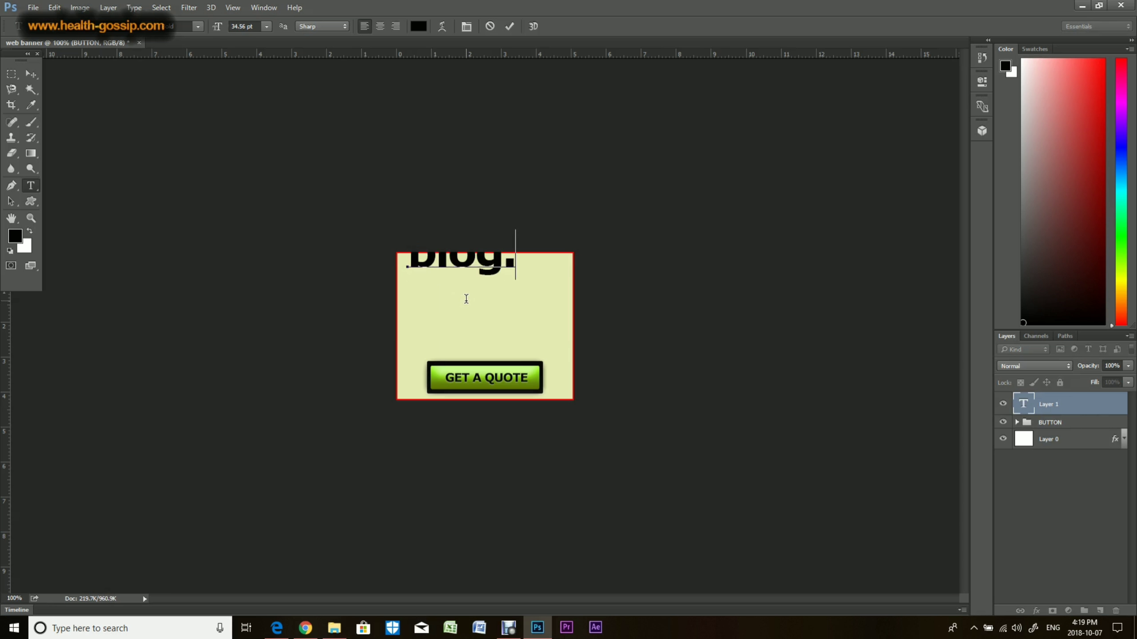
{"action": "type", "text": "dig"}
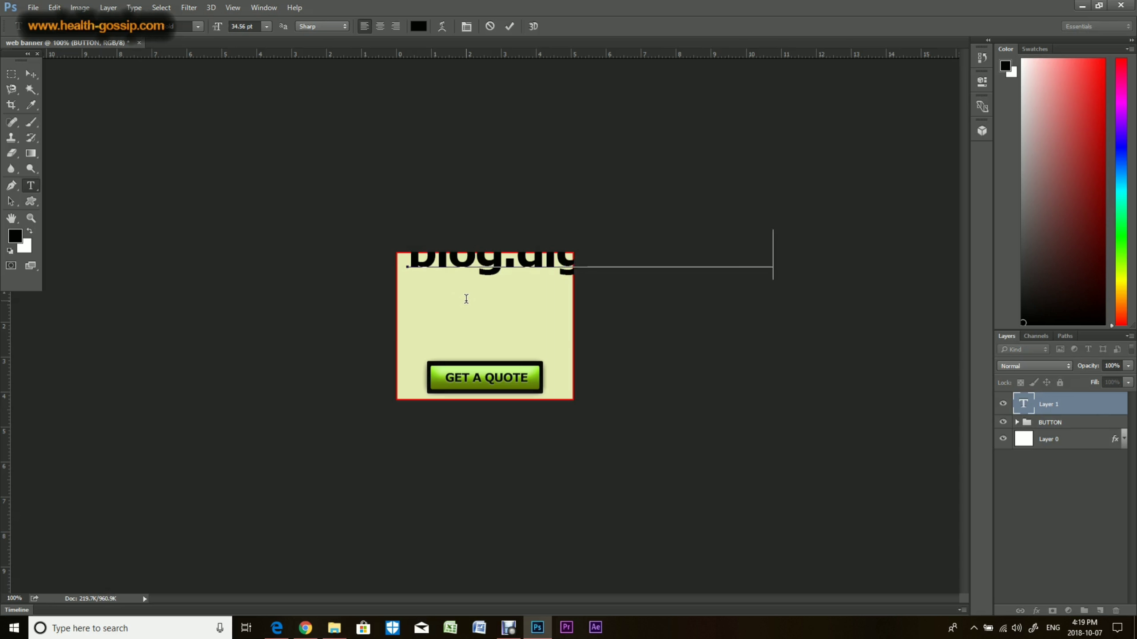
{"action": "type", "text": "eting.co"}
Reduce the whole web address text to 9 pt
{"action": "key", "text": "ctrl+a"}
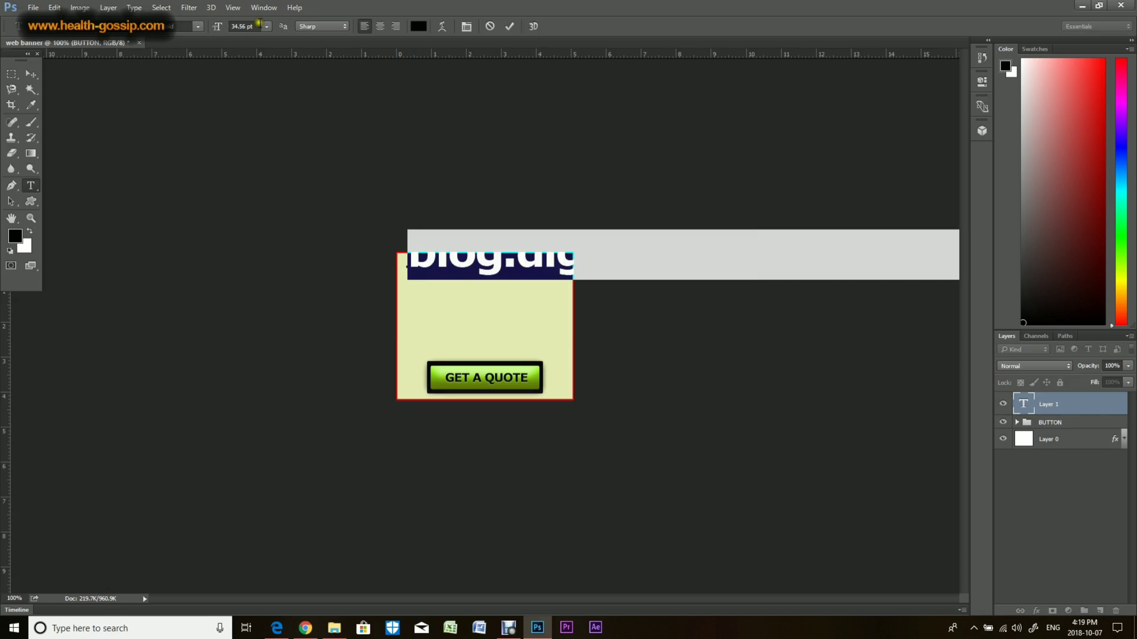
{"action": "left_click", "coordinate": [266, 26]}
{"action": "left_click", "coordinate": [254, 132]}
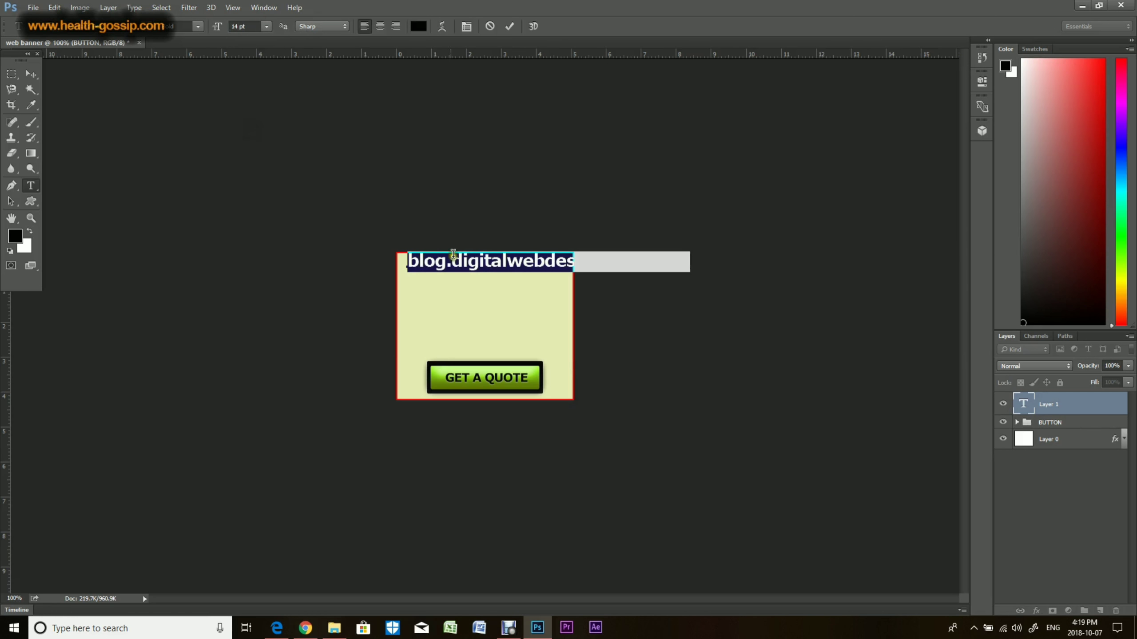
{"action": "left_click", "coordinate": [266, 26]}
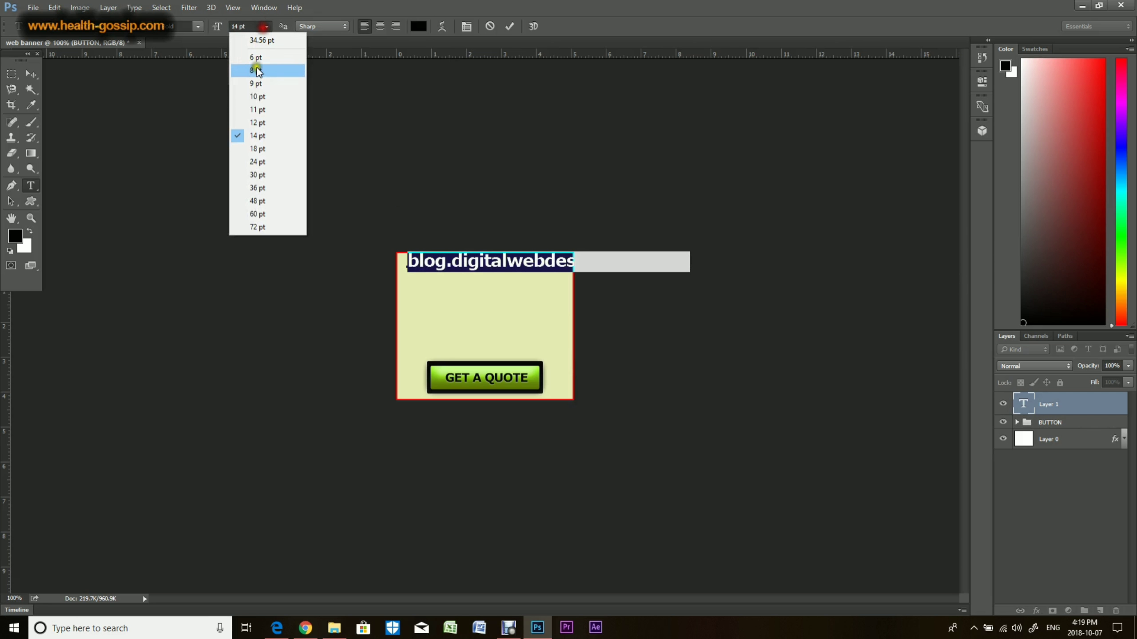
{"action": "left_click", "coordinate": [259, 110]}
{"action": "left_click", "coordinate": [266, 26]}
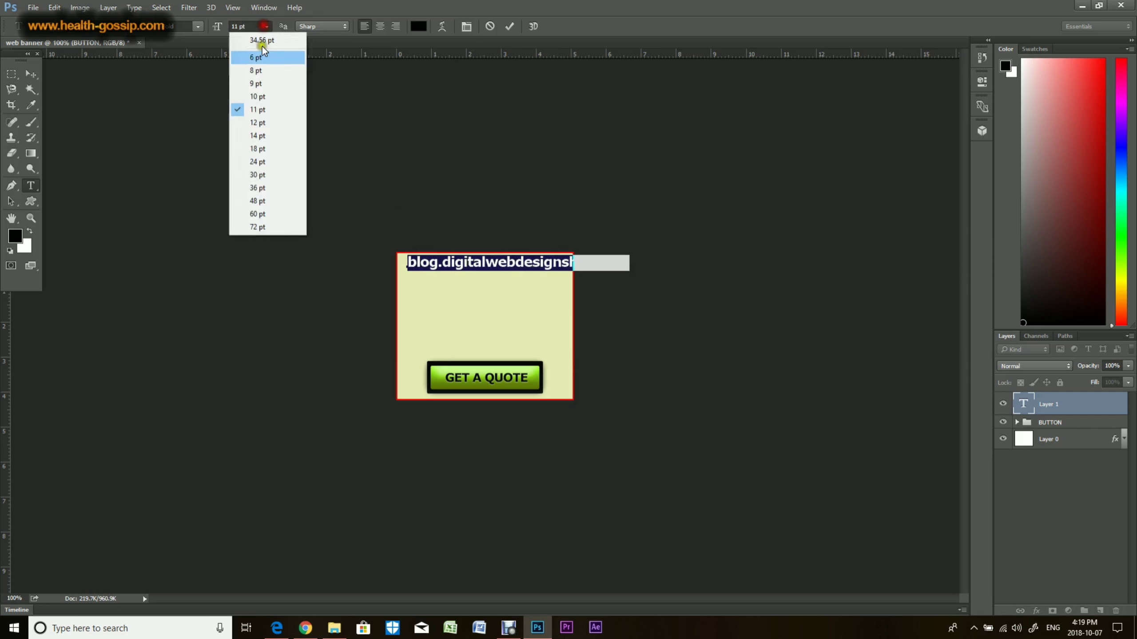
{"action": "left_click", "coordinate": [262, 88]}
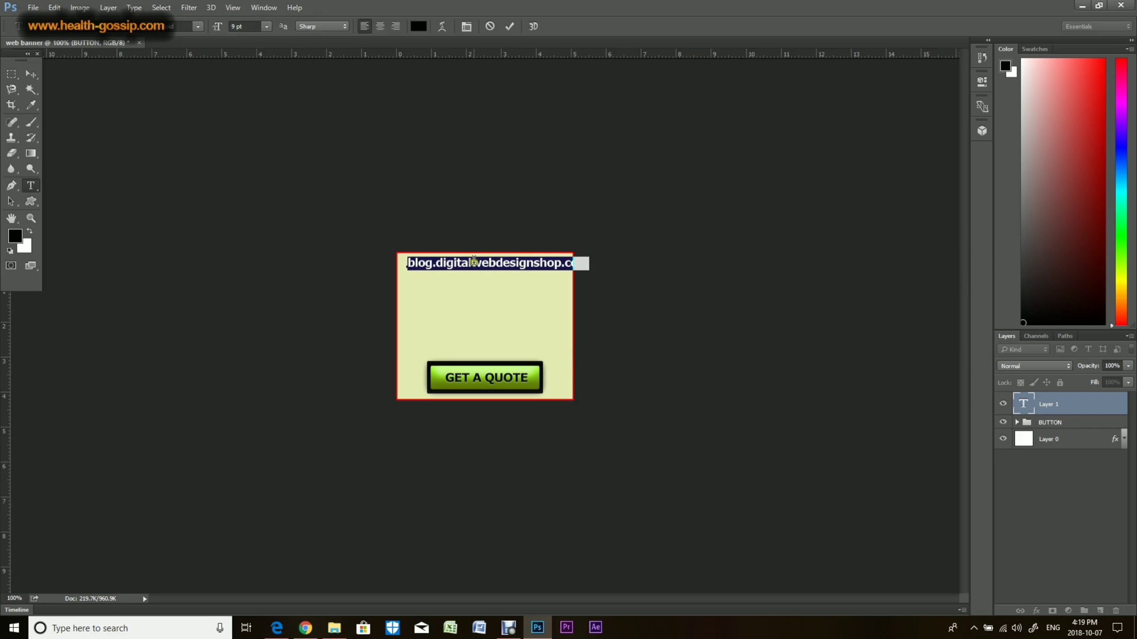
Set the web address text to the Regular style and position it within the banner's upper edge
{"action": "left_click_drag", "start_coordinate": [477, 276], "coordinate": [471, 278]}
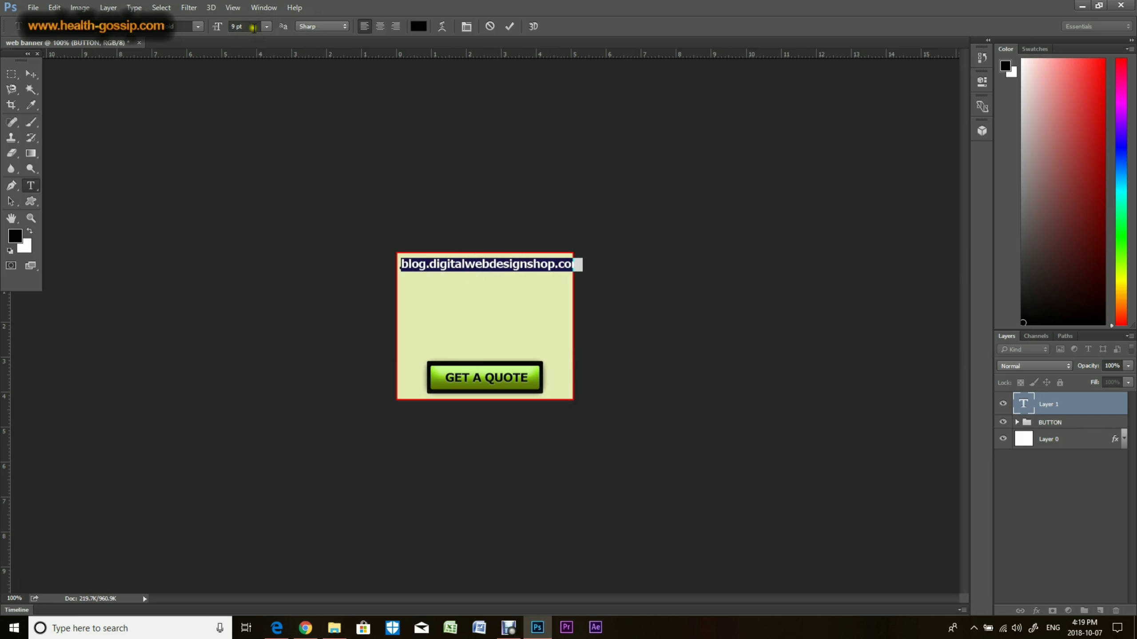
{"action": "left_click", "coordinate": [197, 26]}
{"action": "left_click", "coordinate": [186, 39]}
{"action": "left_click_drag", "start_coordinate": [457, 281], "coordinate": [463, 280]}
{"action": "left_click", "coordinate": [1026, 403]}
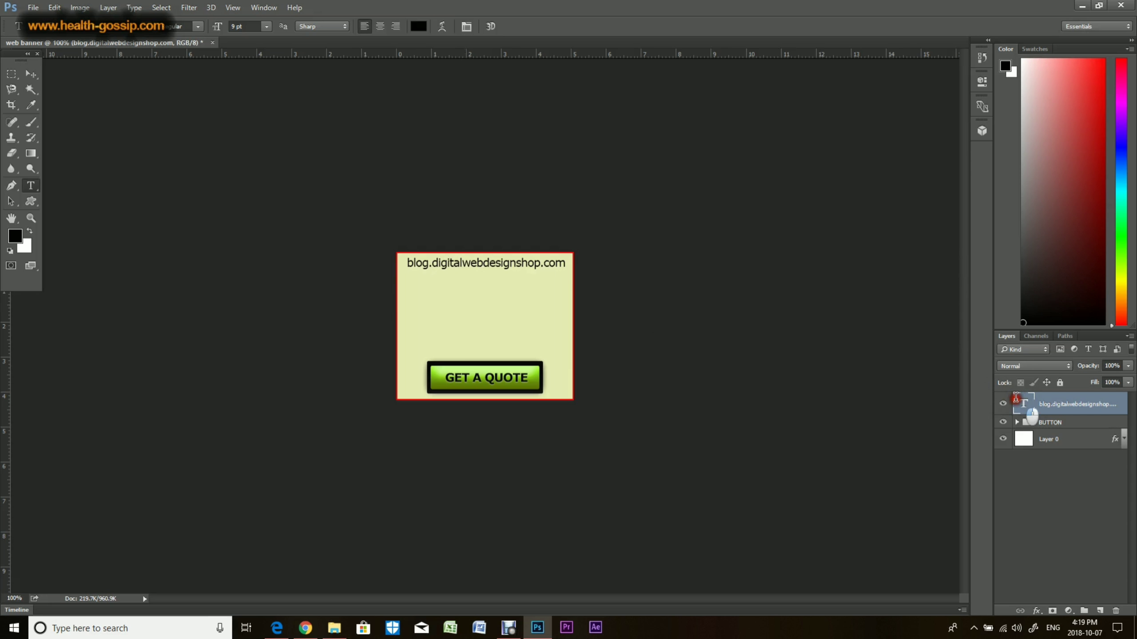
Make the web address text Bold and set its size to 8 pt
{"action": "double_click", "coordinate": [1023, 404]}
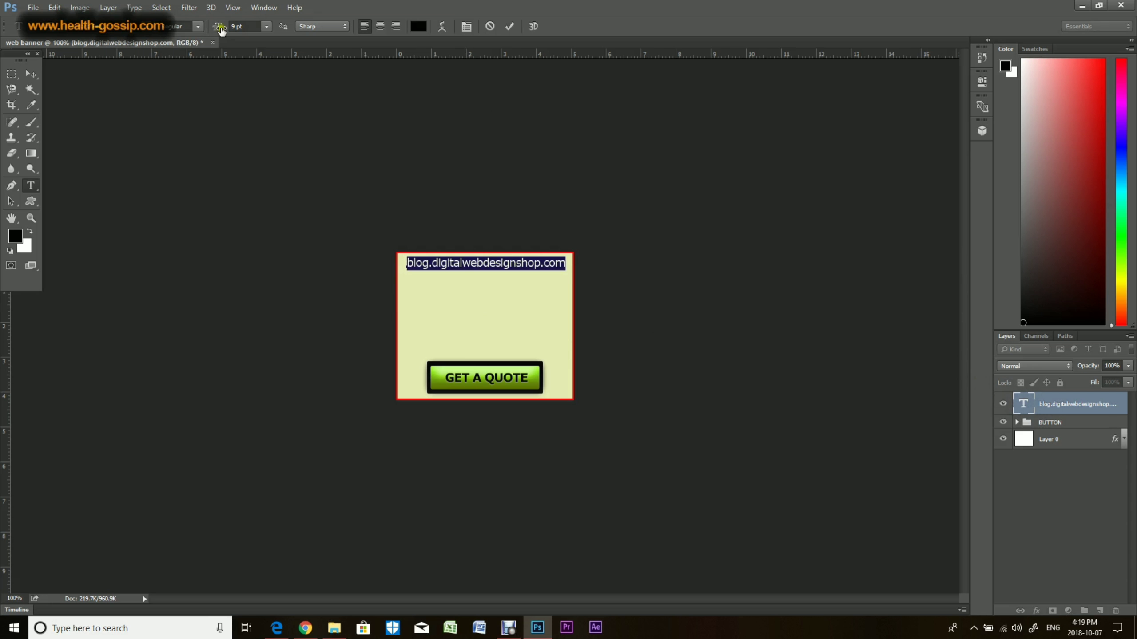
{"action": "left_click", "coordinate": [197, 26]}
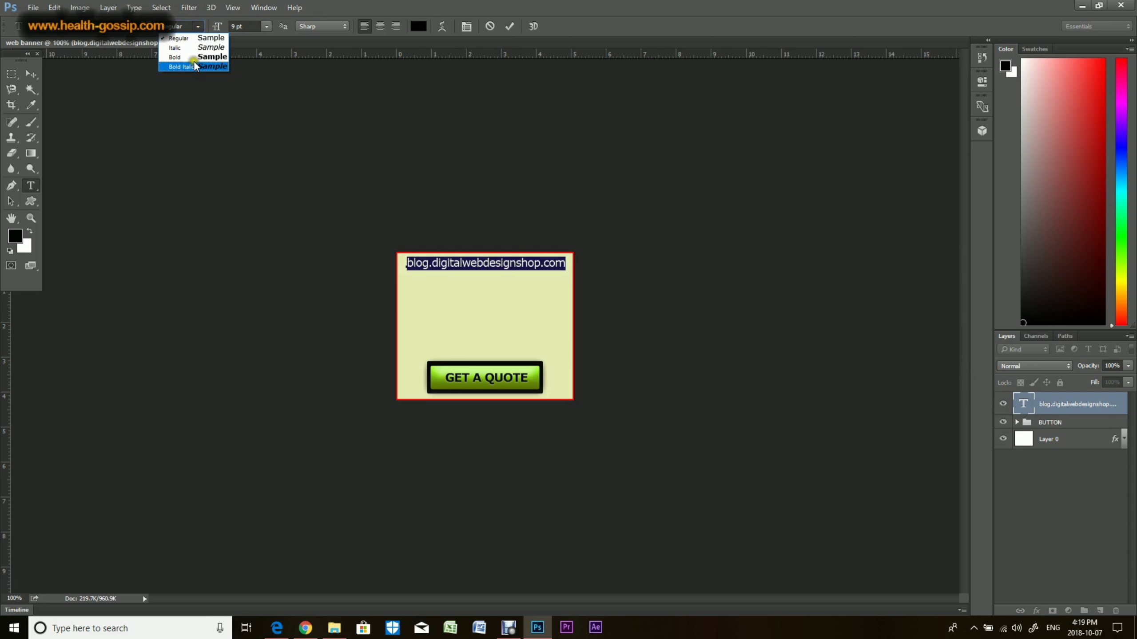
{"action": "left_click", "coordinate": [194, 57]}
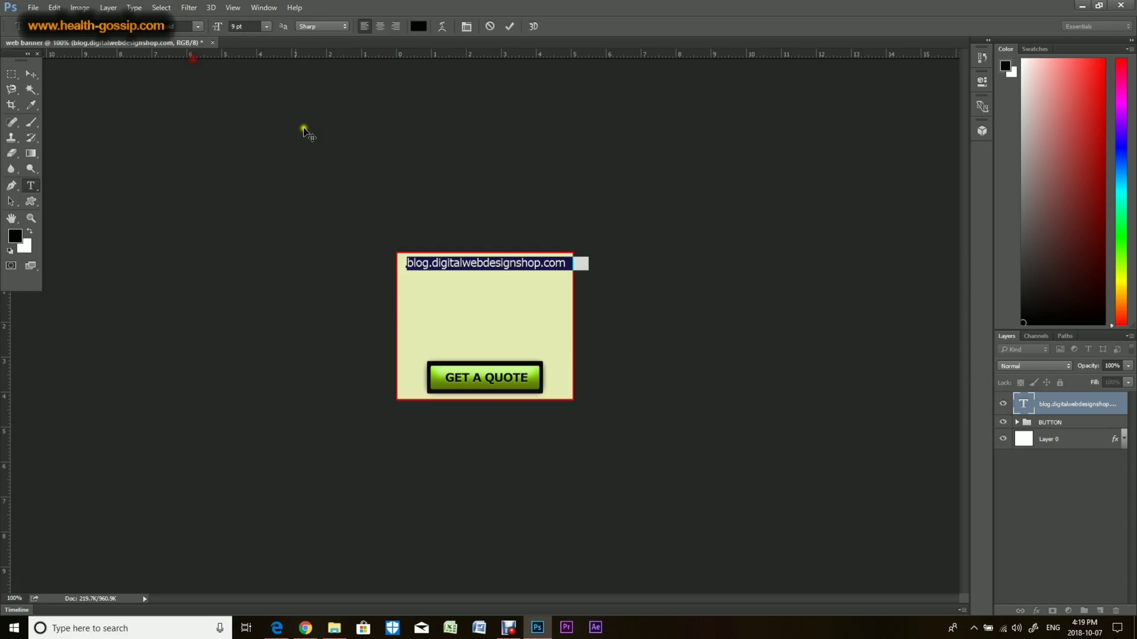
{"action": "left_click", "coordinate": [268, 27]}
{"action": "left_click", "coordinate": [258, 69]}
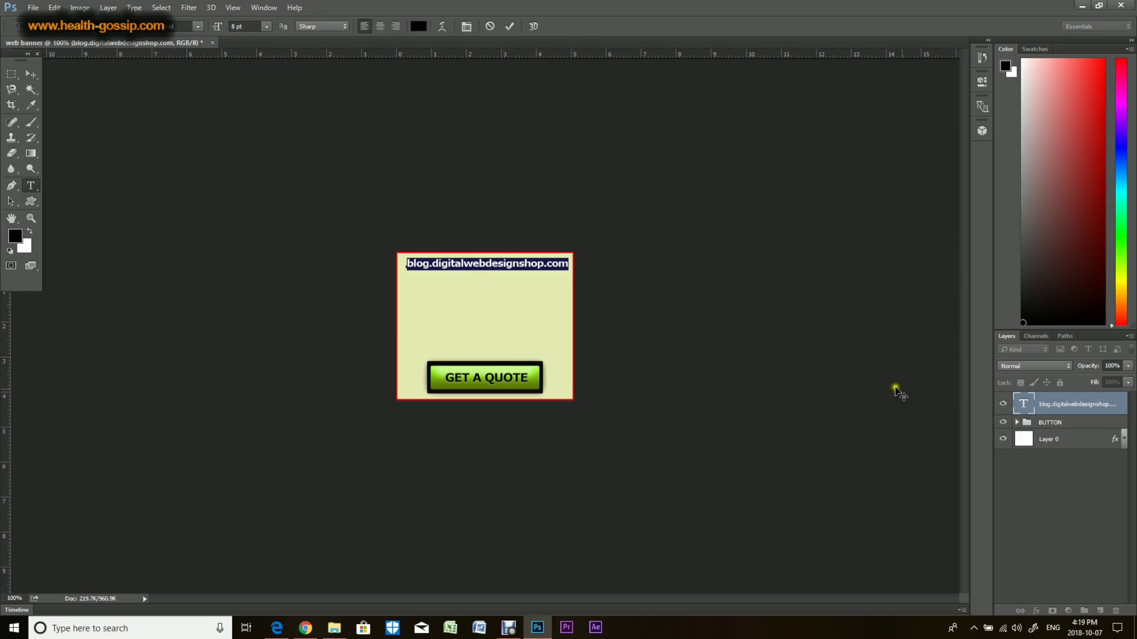
{"action": "left_click", "coordinate": [1027, 408]}
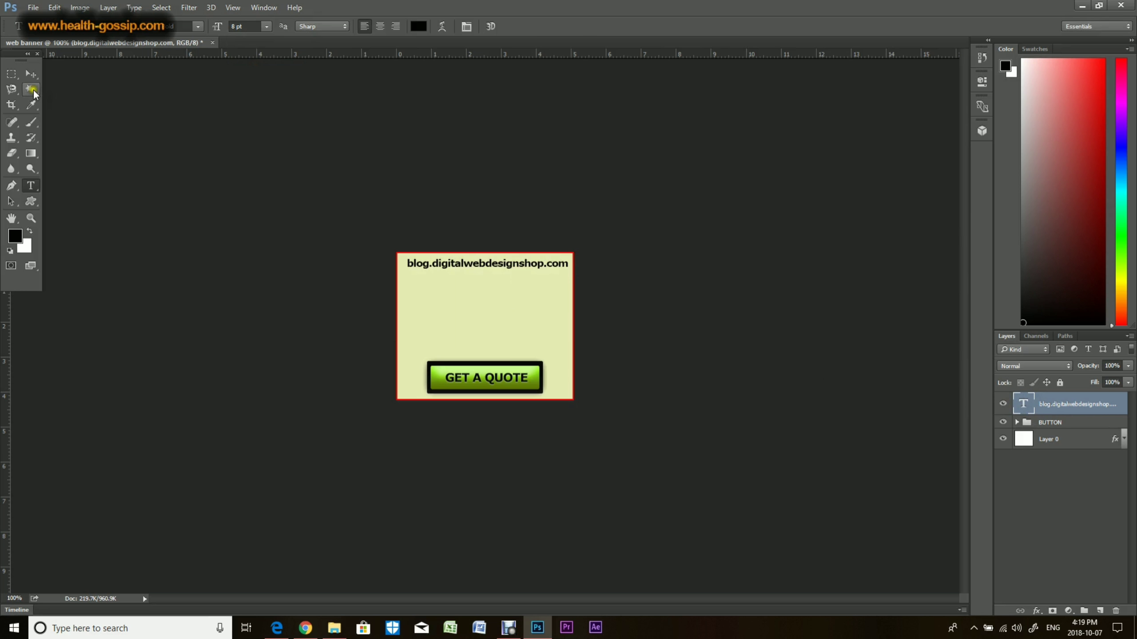
Nudge the web address text slightly left with the Move tool to centre it across the banner
{"action": "left_click", "coordinate": [31, 74]}
{"action": "key", "text": "Left"}
{"action": "key", "text": "Left"}
{"action": "key", "text": "Left"}
{"action": "key", "text": "Left"}
{"action": "key", "text": "Left"}
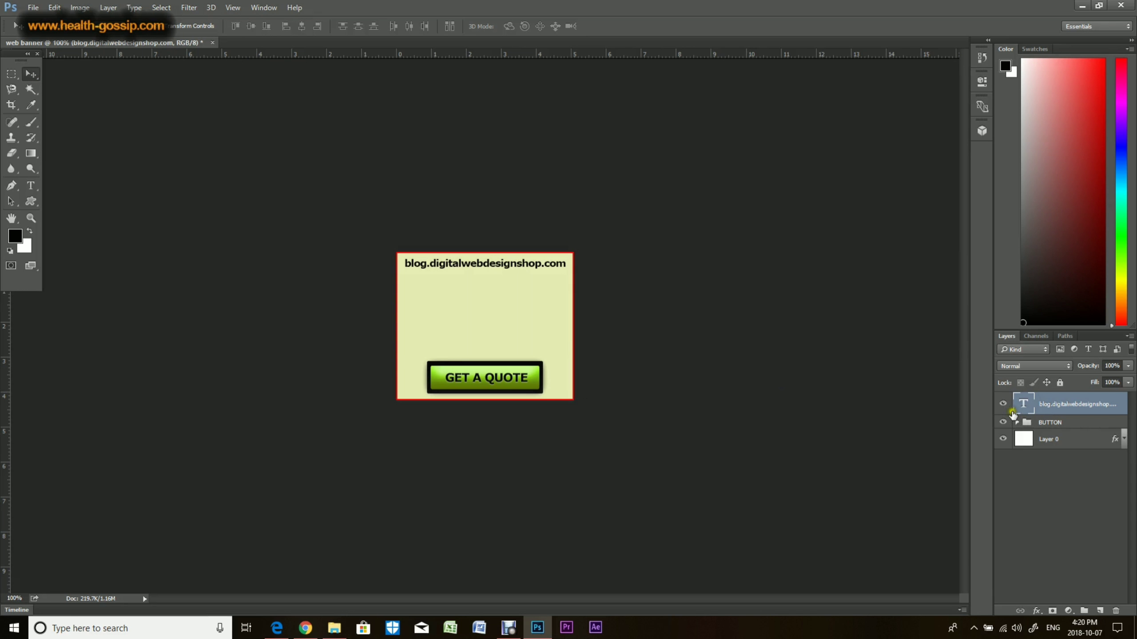
Draw a check mark custom shape about 21 x 20 px below the web address, near the banner's left edge
{"action": "left_click", "coordinate": [31, 202]}
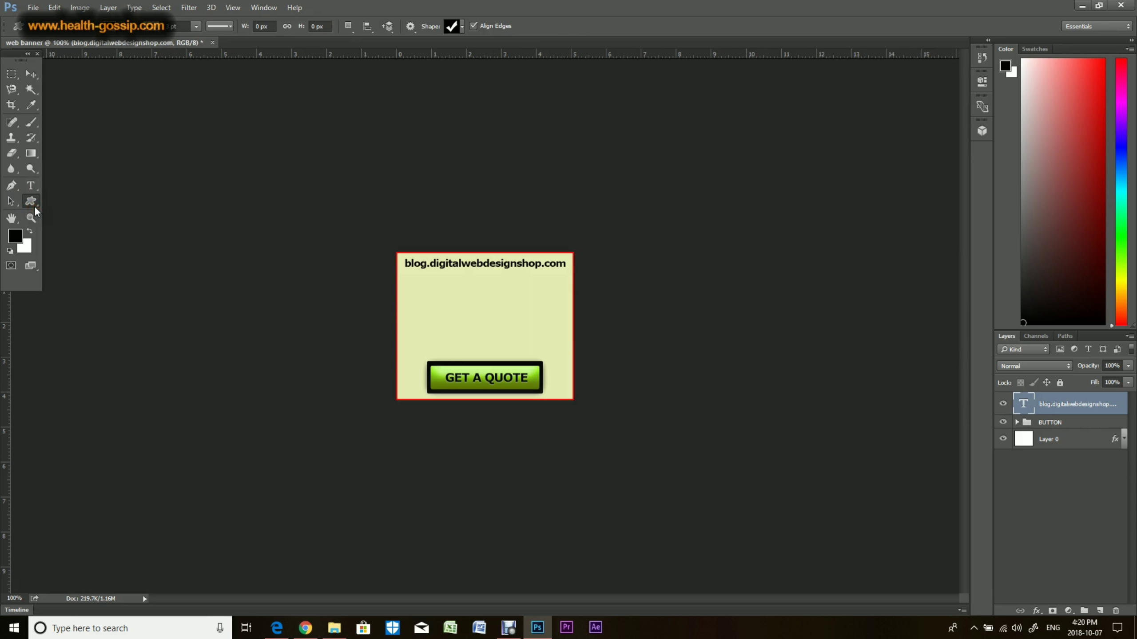
{"action": "right_click", "coordinate": [33, 206]}
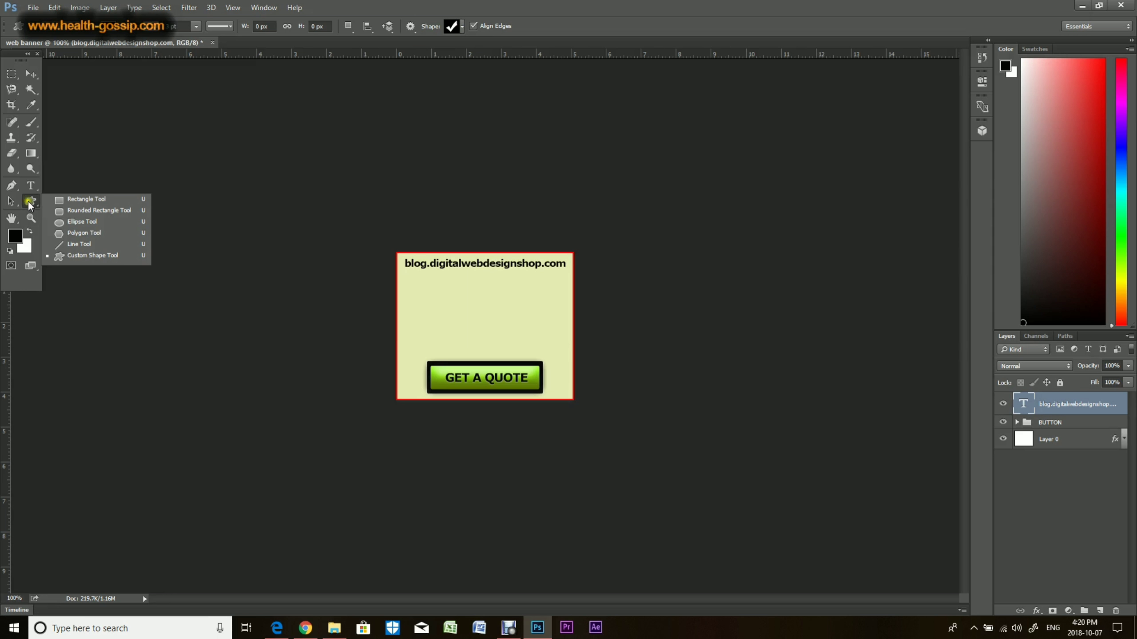
{"action": "left_click", "coordinate": [69, 255]}
{"action": "left_click", "coordinate": [458, 27]}
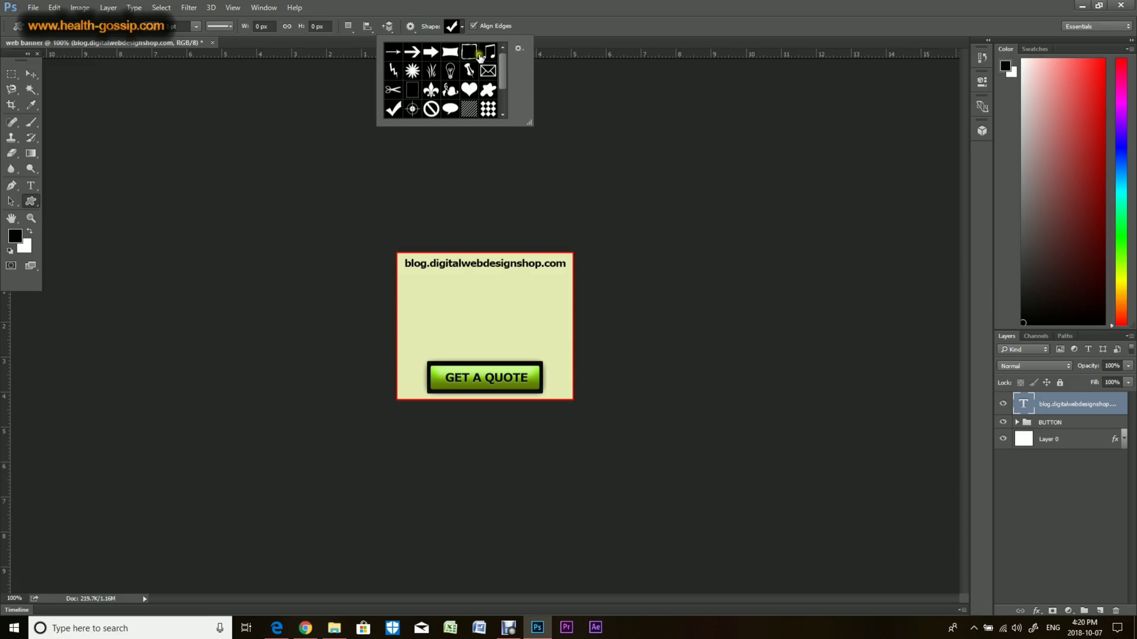
{"action": "scroll", "coordinate": [501, 94], "scroll_direction": "down", "scroll_amount": 2}
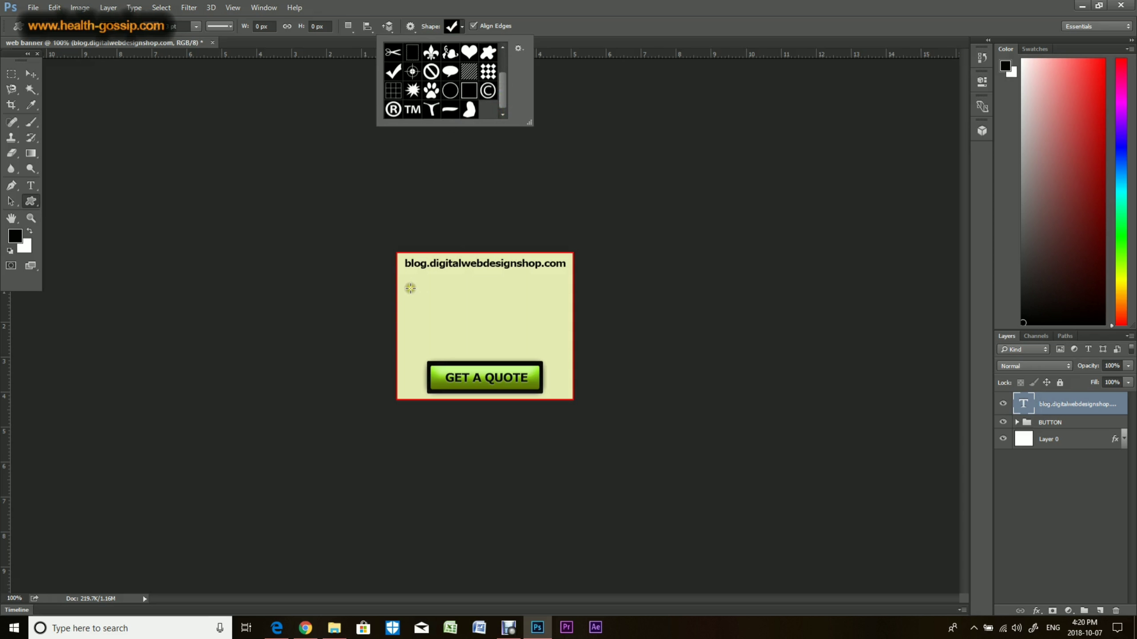
{"action": "left_click_drag", "start_coordinate": [410, 288], "coordinate": [420, 300]}
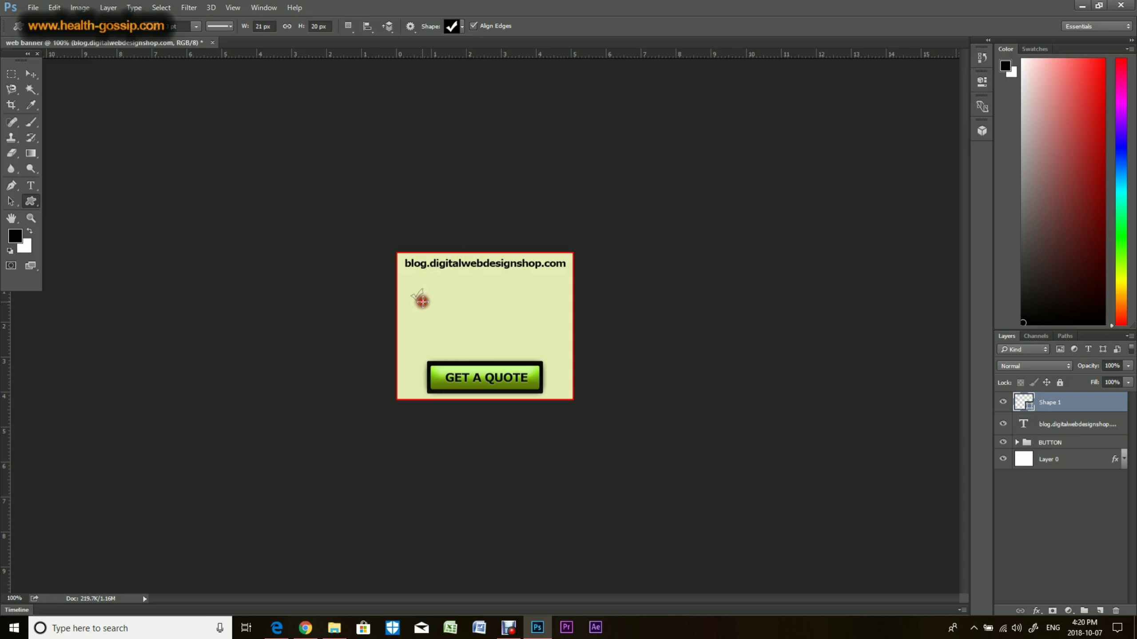
Rasterize the check mark shape layer and rename it "check 1"
{"action": "right_click", "coordinate": [1055, 404]}
{"action": "left_click", "coordinate": [952, 237]}
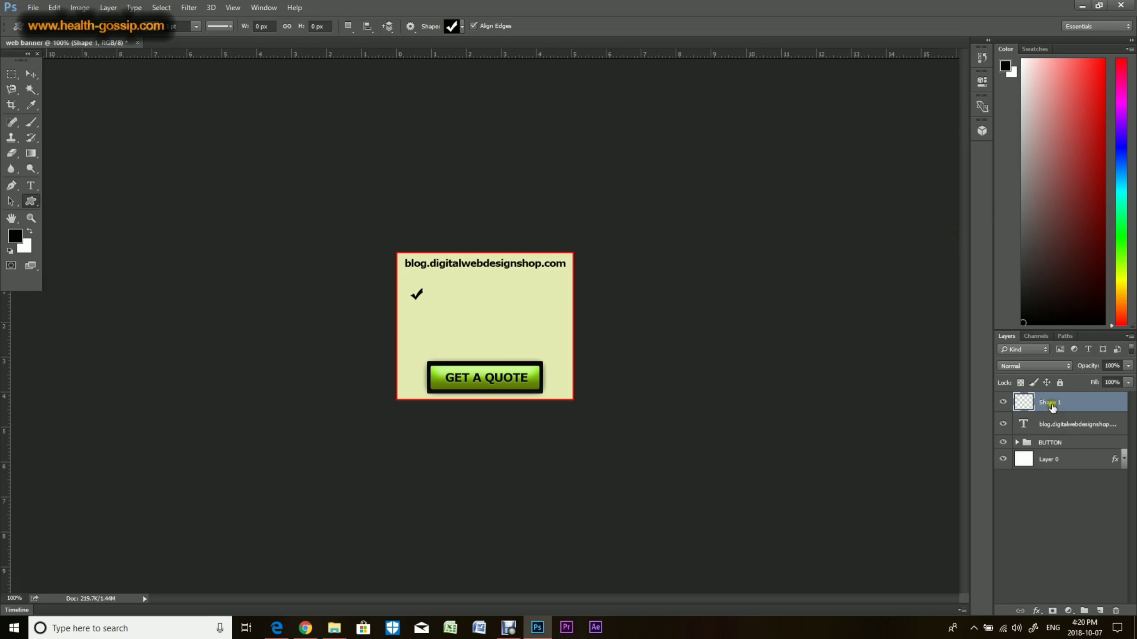
{"action": "double_click", "coordinate": [1050, 403]}
{"action": "type", "text": "check 1"}
{"action": "key", "text": "Return"}
Apply a dark olive (#575e05) Color Overlay at 100% opacity to the check 1 layer and collapse its effects list
{"action": "left_click", "coordinate": [1036, 611]}
{"action": "left_click", "coordinate": [1043, 547]}
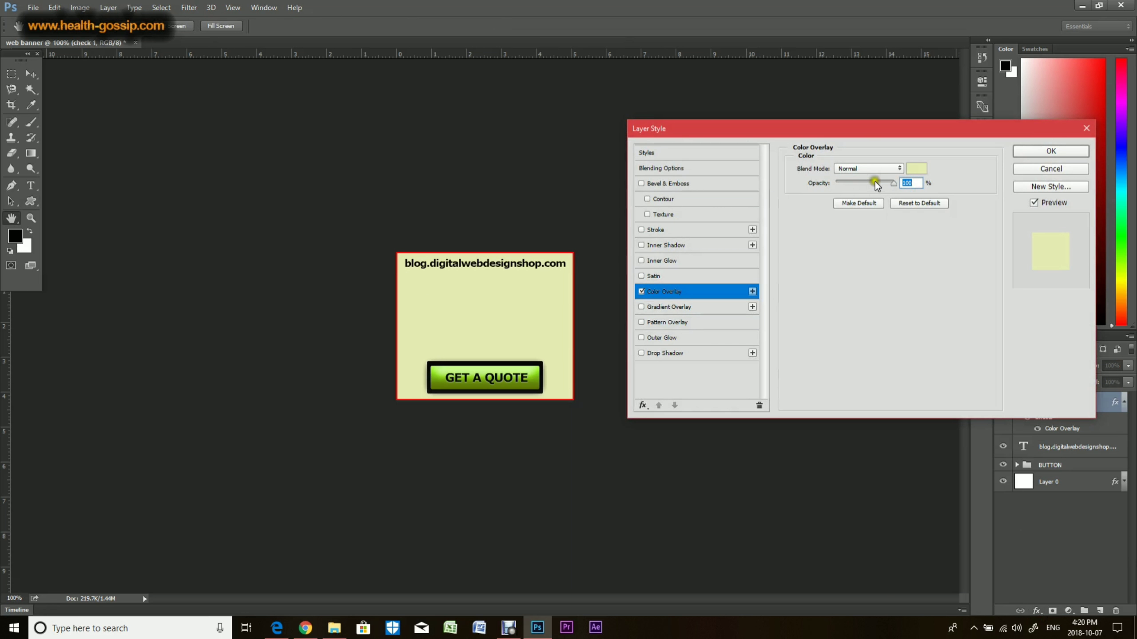
{"action": "left_click", "coordinate": [916, 168]}
{"action": "left_click", "coordinate": [725, 484]}
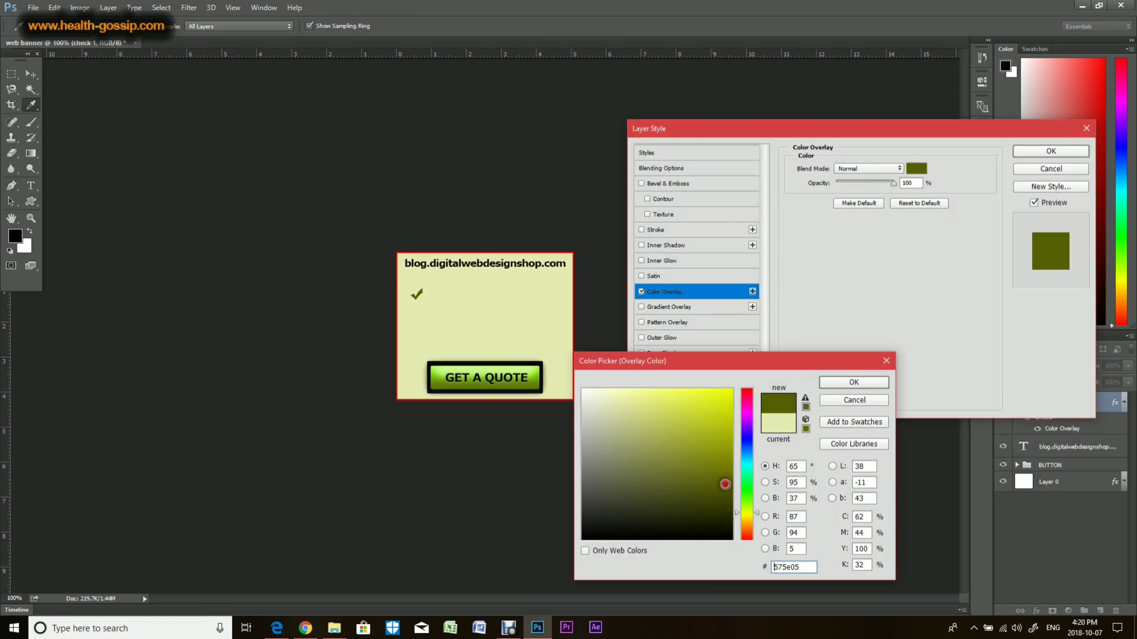
{"action": "left_click", "coordinate": [842, 385]}
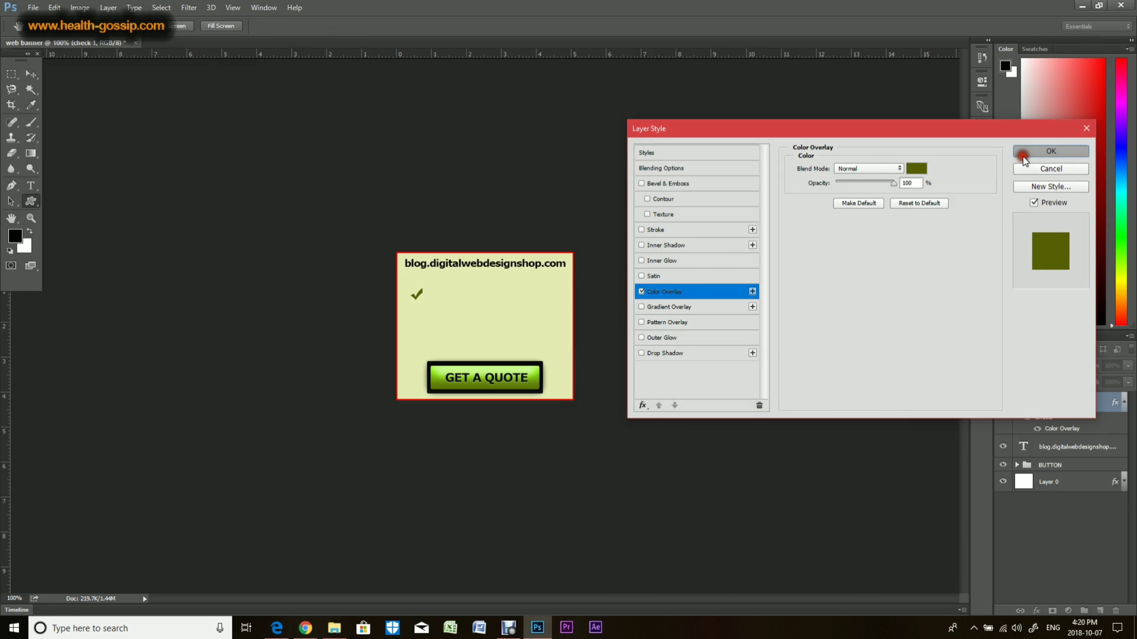
{"action": "left_click", "coordinate": [1024, 156]}
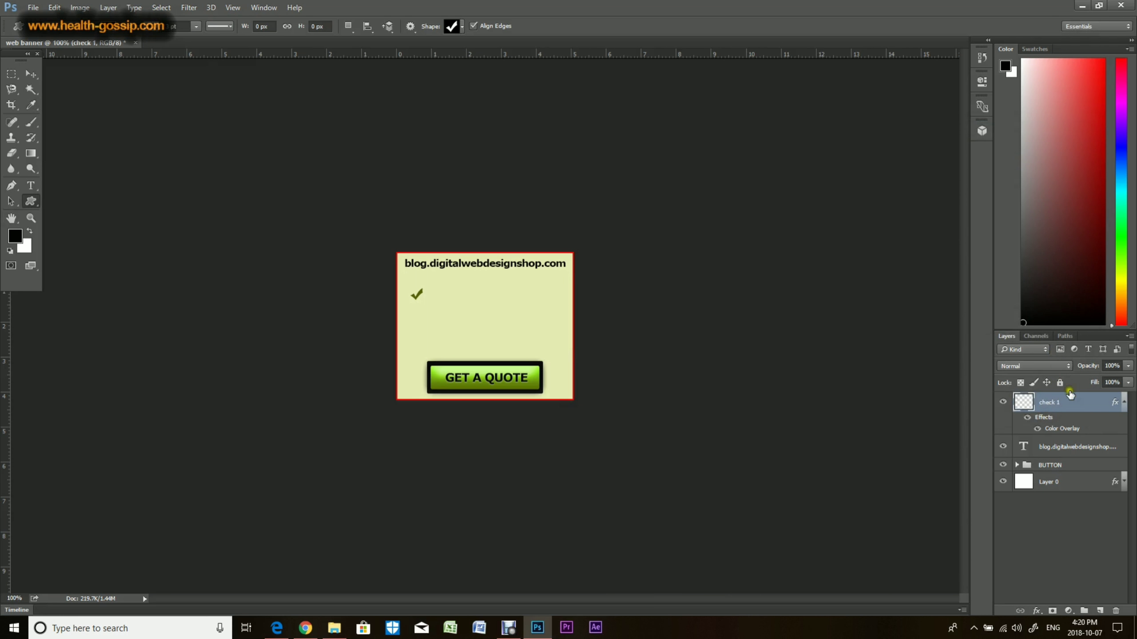
{"action": "left_click", "coordinate": [1124, 402]}
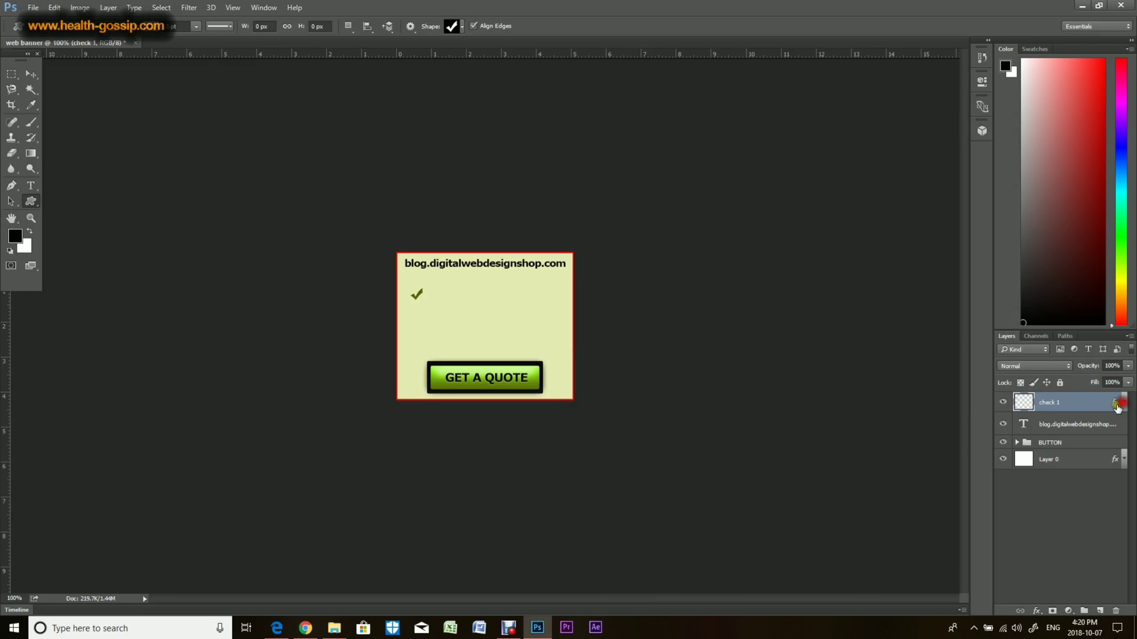
Add the text BANNER beside the check mark, set it to 10 pt, and align it with the mark
{"action": "left_click", "coordinate": [33, 189]}
{"action": "left_click", "coordinate": [438, 292]}
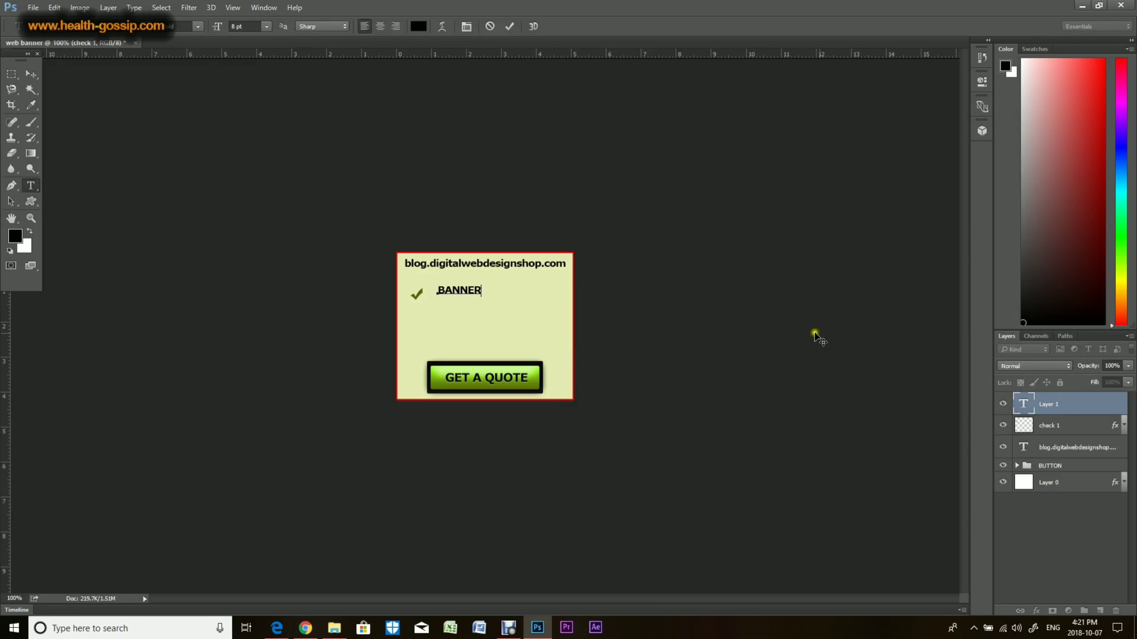
{"action": "left_click", "coordinate": [1021, 405]}
{"action": "double_click", "coordinate": [1021, 406]}
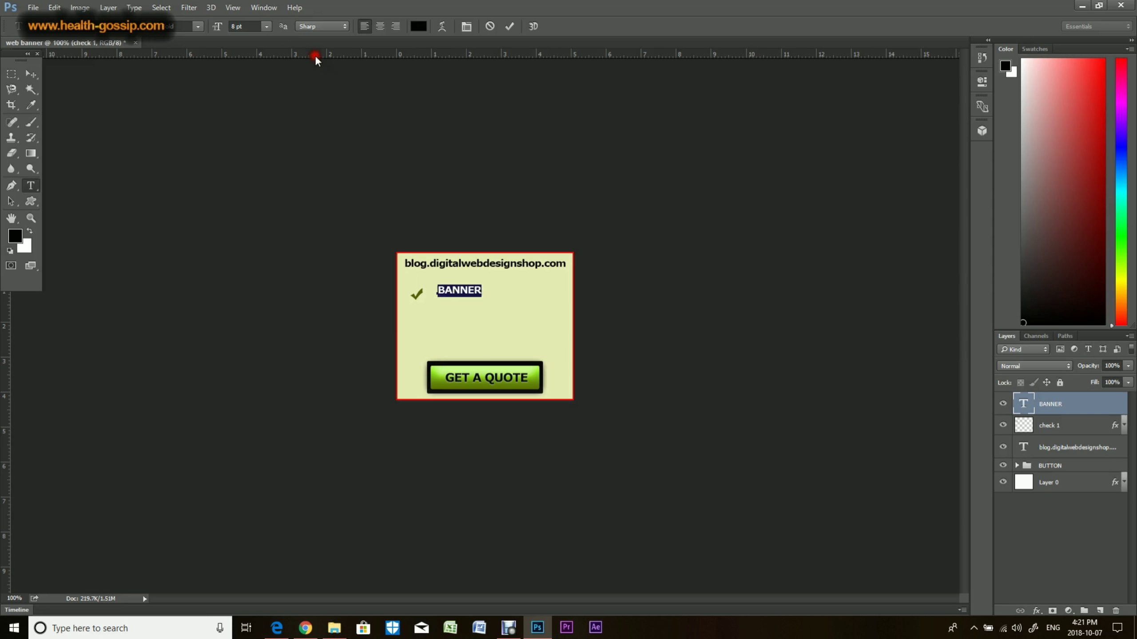
{"action": "left_click", "coordinate": [266, 28]}
{"action": "left_click", "coordinate": [259, 97]}
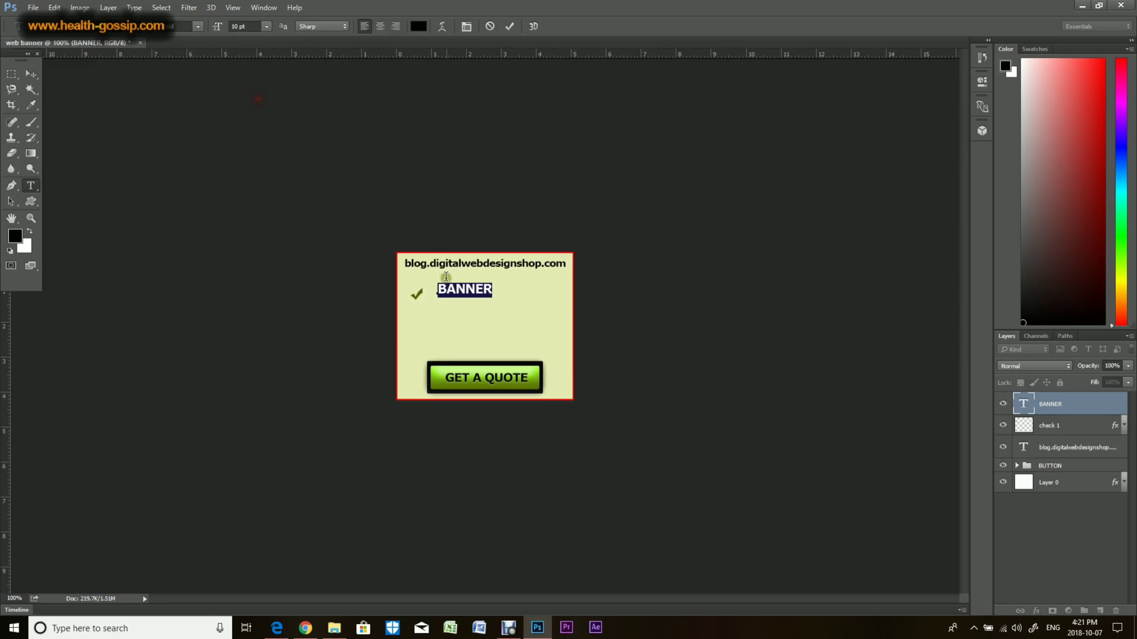
{"action": "left_click_drag", "start_coordinate": [454, 305], "coordinate": [450, 313]}
Duplicate the BANNER text and check 1 layers together and move the copies directly below the first row
{"action": "left_click", "coordinate": [1042, 400]}
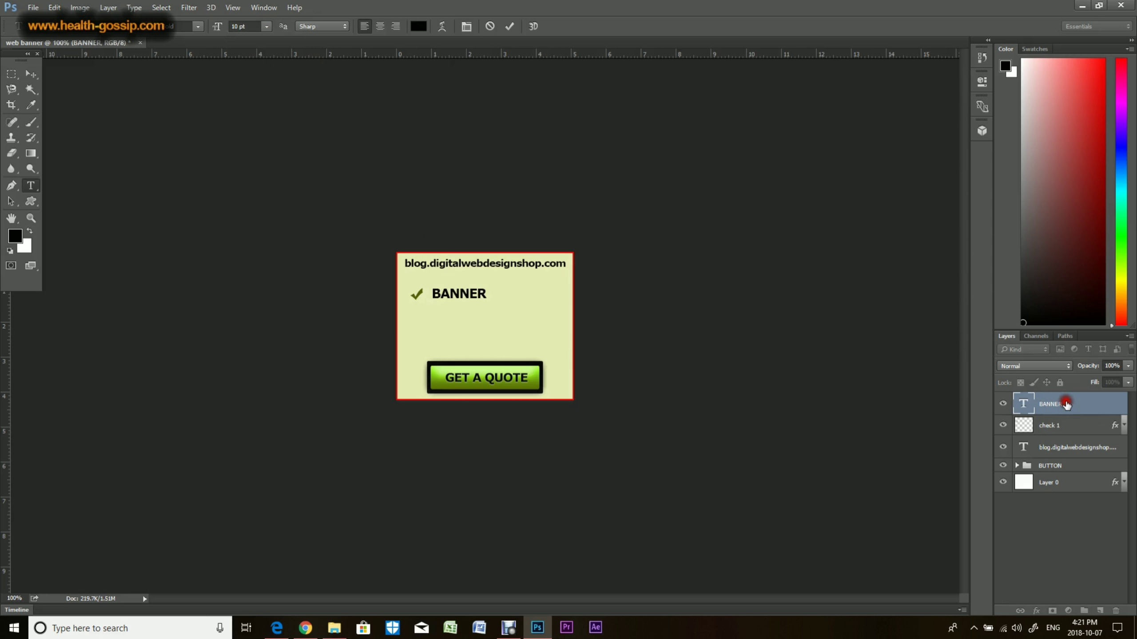
{"action": "left_click", "coordinate": [1081, 426], "text": "ctrl"}
{"action": "left_click_drag", "start_coordinate": [1082, 427], "coordinate": [1099, 610]}
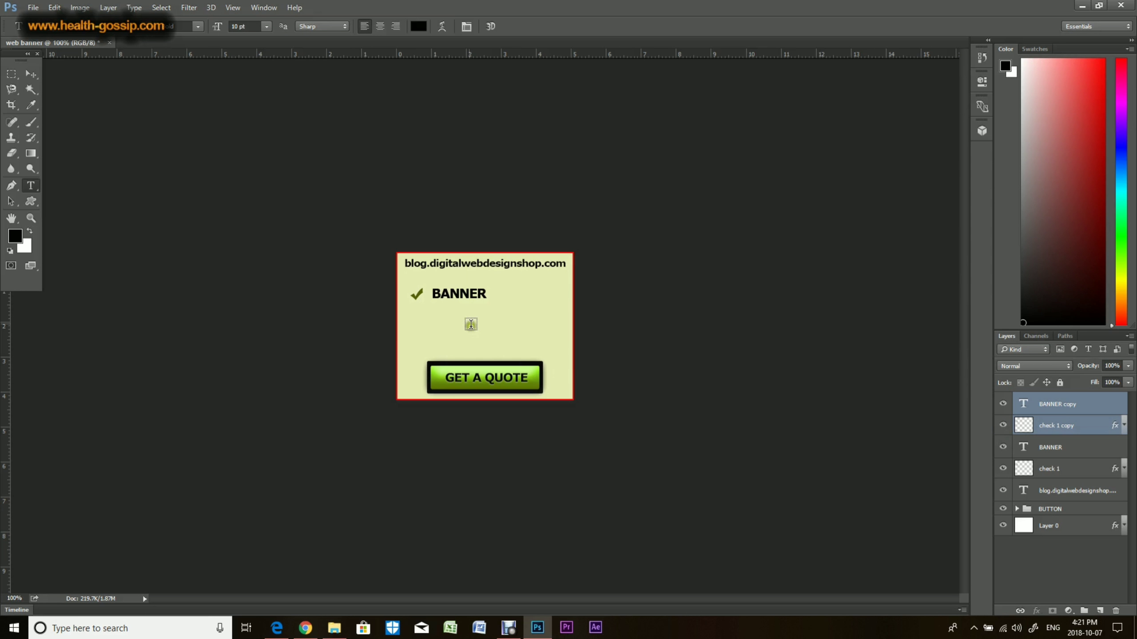
{"action": "left_click", "coordinate": [31, 74]}
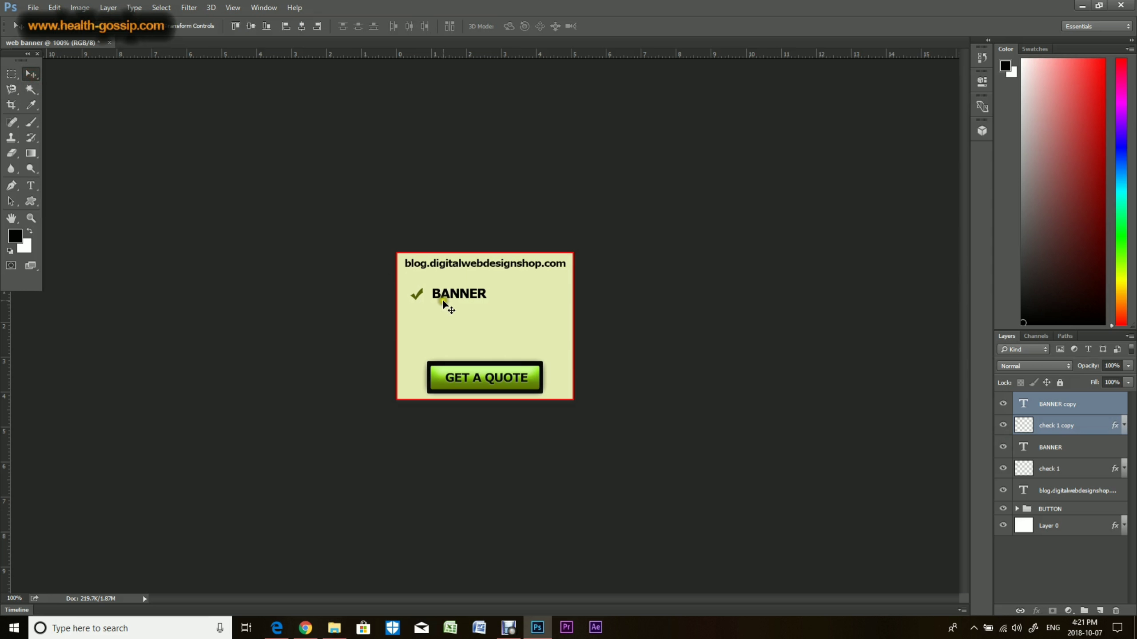
{"action": "left_click_drag", "start_coordinate": [440, 300], "coordinate": [443, 319]}
Change the duplicated BANNER text in the second row to WEBSITES
{"action": "double_click", "coordinate": [1024, 406]}
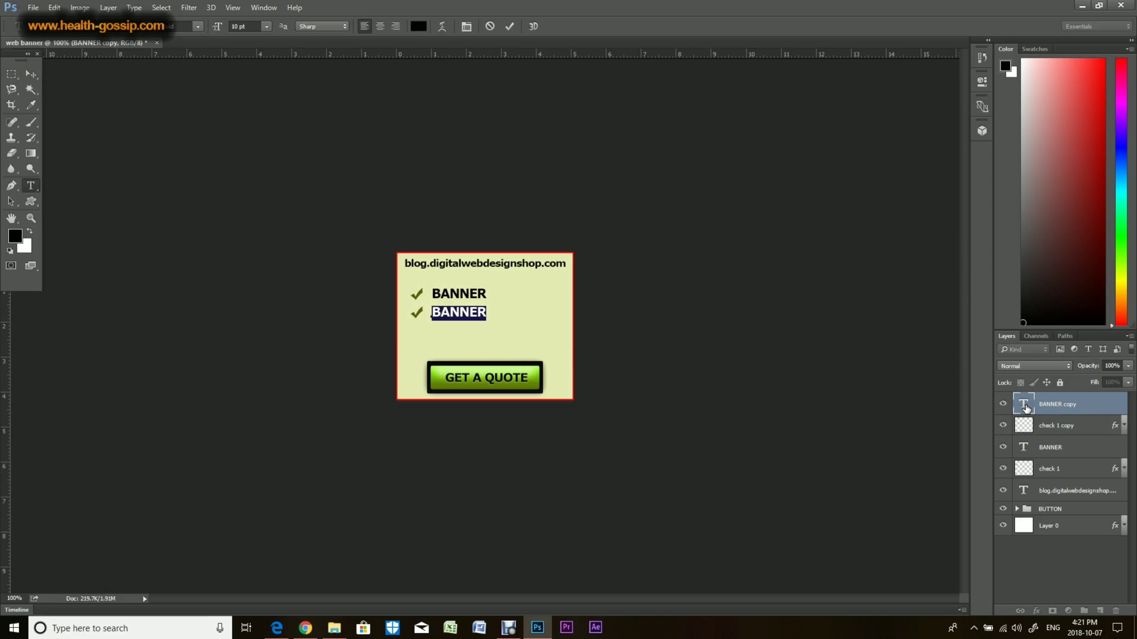
{"action": "type", "text": "WEBSITES"}
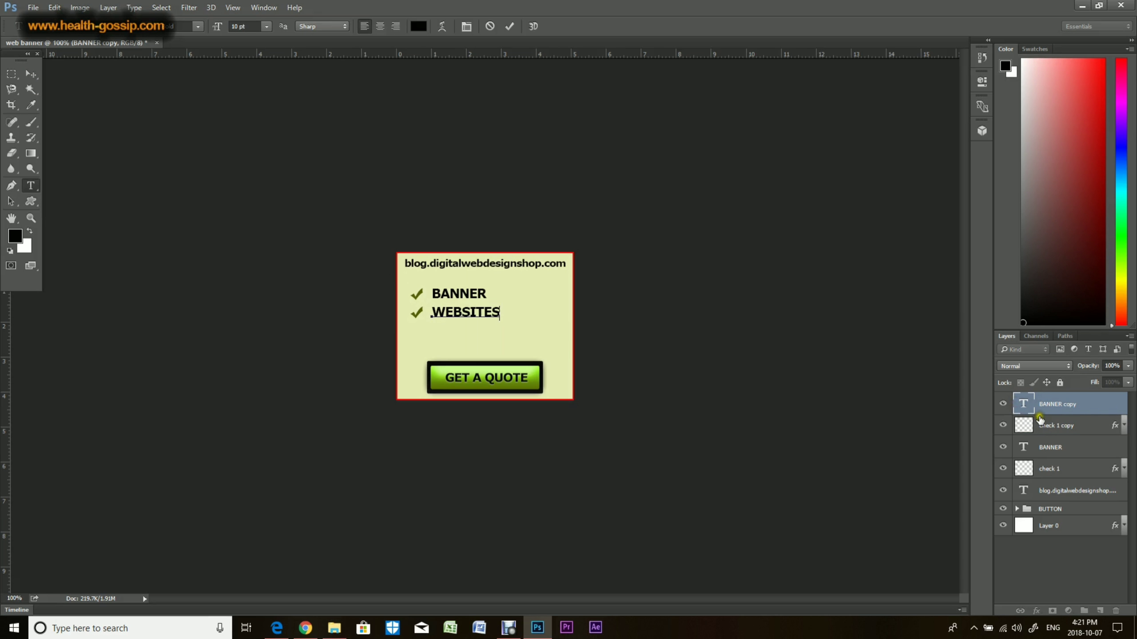
{"action": "left_click", "coordinate": [1043, 411]}
Duplicate the WEBSITES text with its check mark and place the copies as an evenly spaced third row
{"action": "left_click", "coordinate": [1059, 426], "text": "shift"}
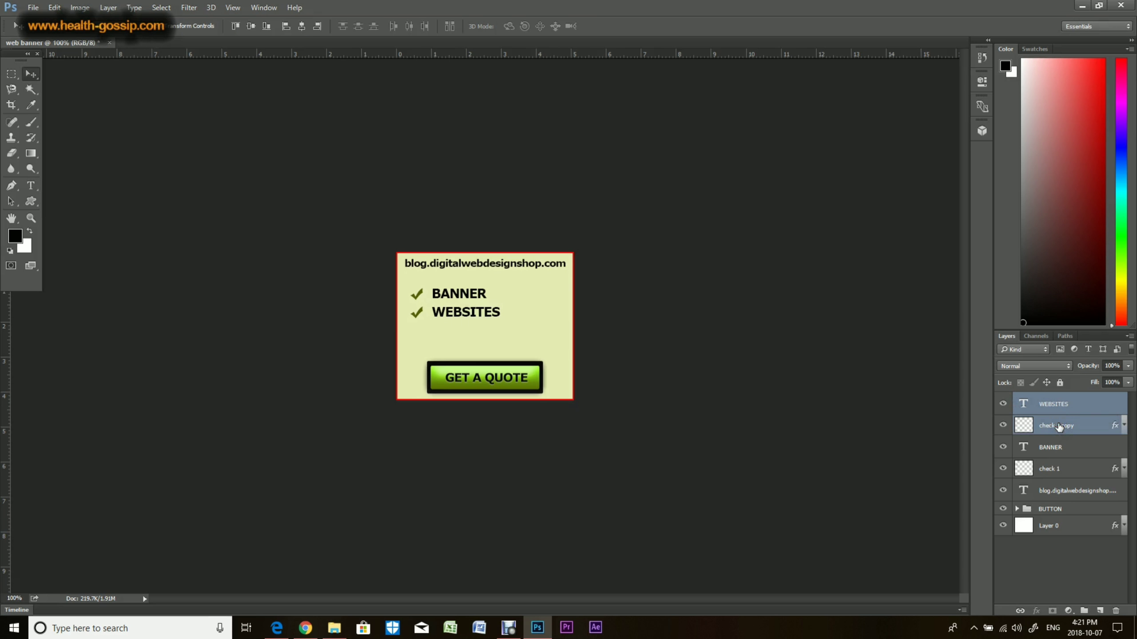
{"action": "key", "text": "ctrl+j"}
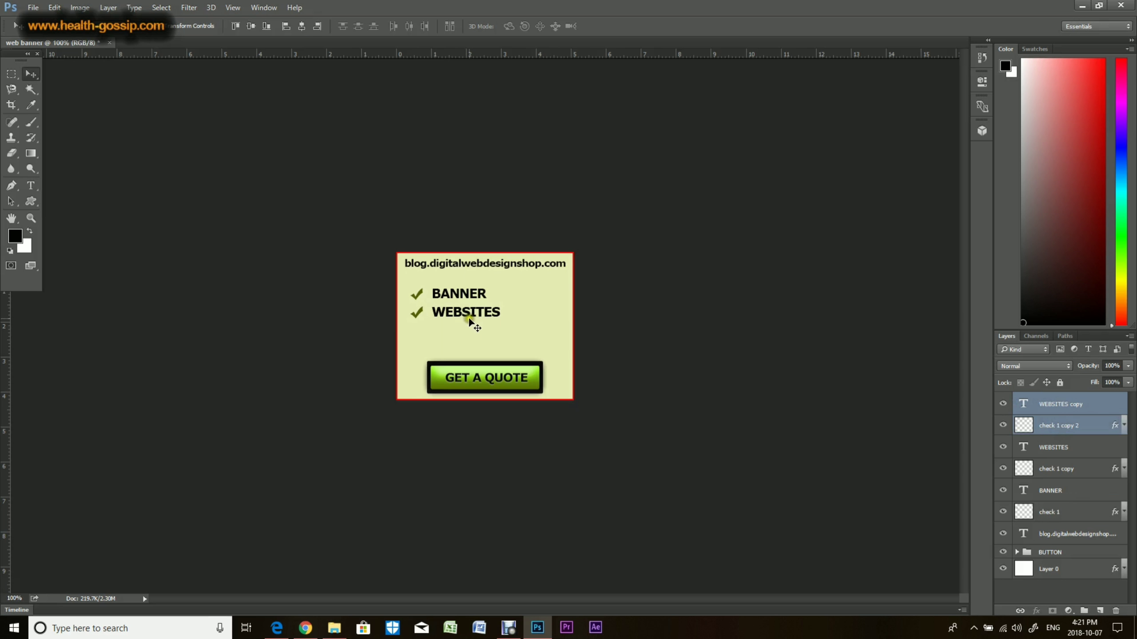
{"action": "left_click_drag", "start_coordinate": [472, 323], "coordinate": [465, 341]}
{"action": "key", "text": "Up"}
{"action": "key", "text": "Up"}
{"action": "key", "text": "Up"}
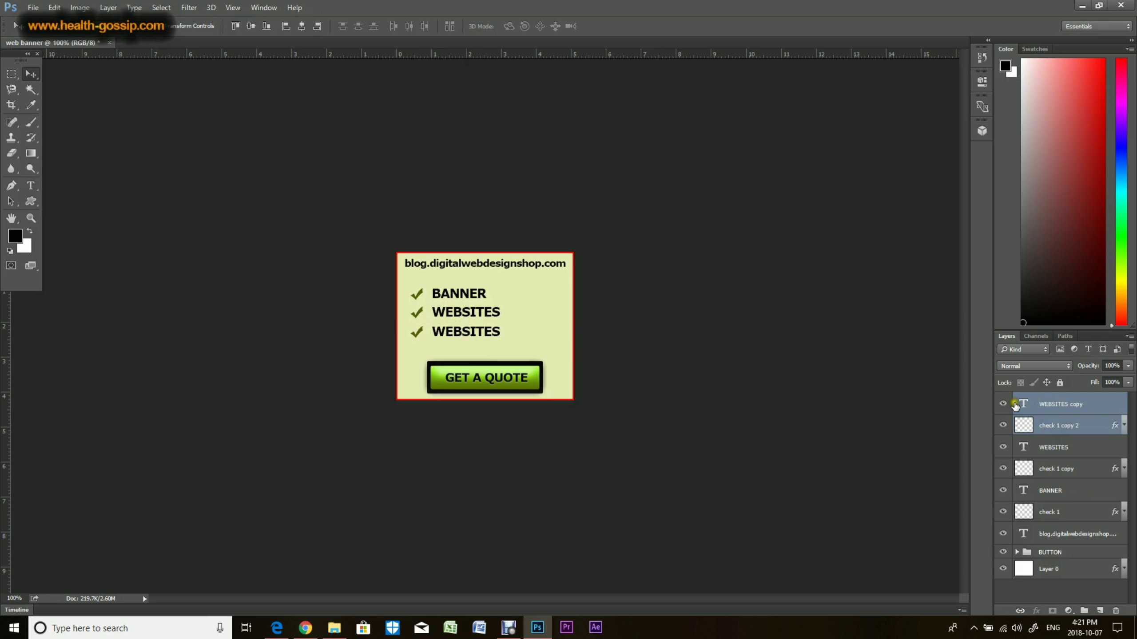
Switch to the browser to view the design blog's open pages and return to Photoshop
{"action": "left_click", "coordinate": [277, 628]}
{"action": "key", "text": "ctrl+Tab"}
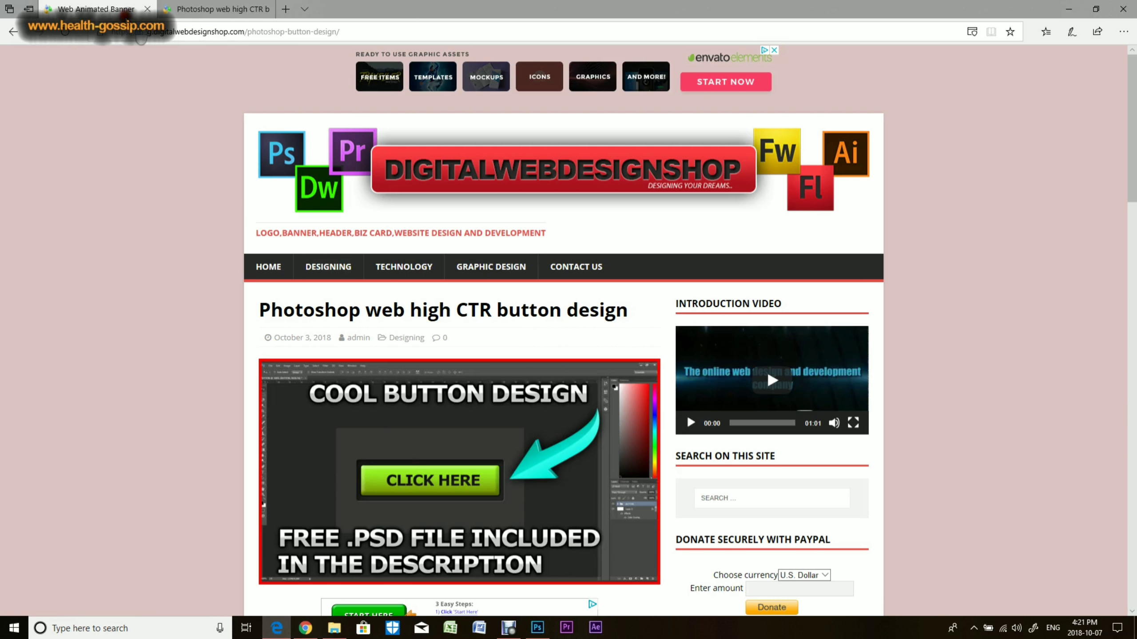
{"action": "left_click", "coordinate": [531, 632]}
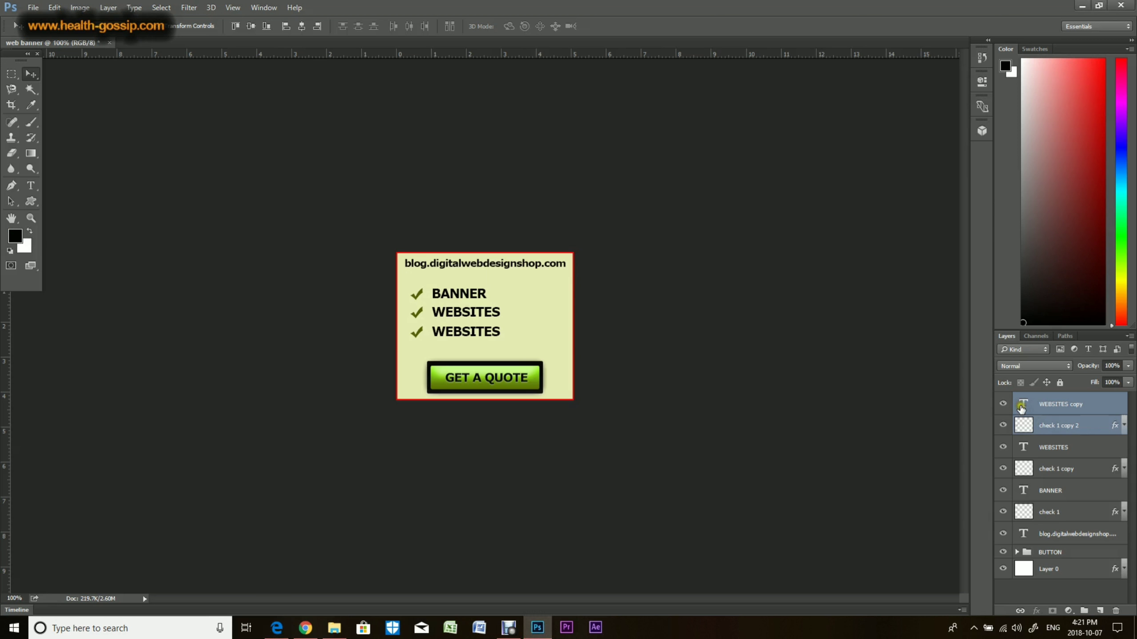
Change the third row's text to INFO GRAPHICS
{"action": "left_click", "coordinate": [1020, 409]}
{"action": "double_click", "coordinate": [1021, 408]}
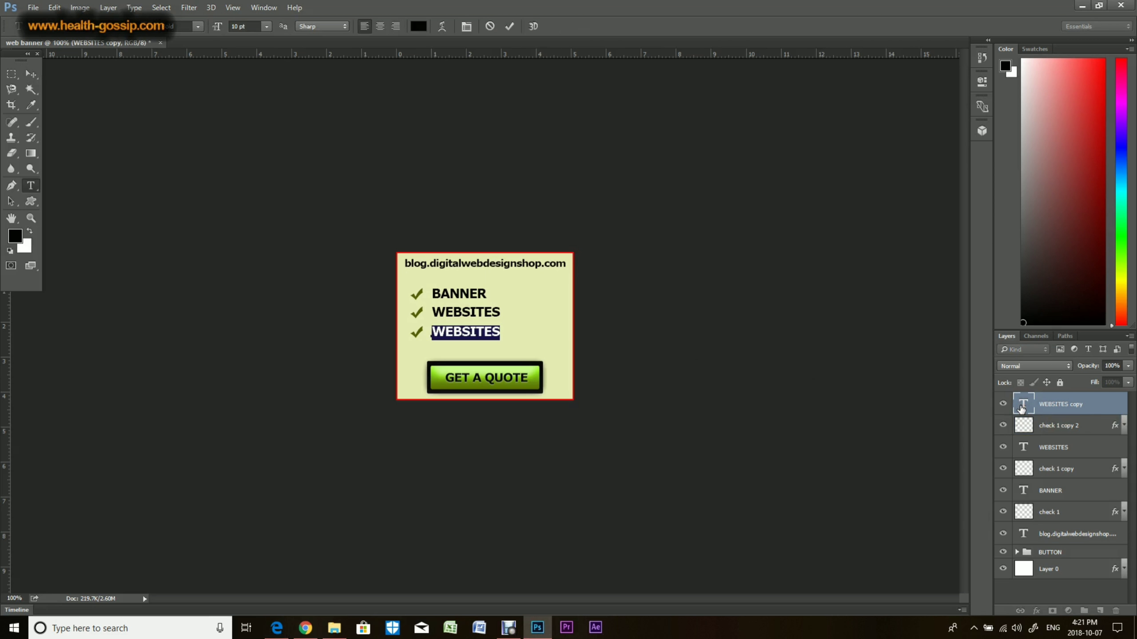
{"action": "type", "text": "INFO"}
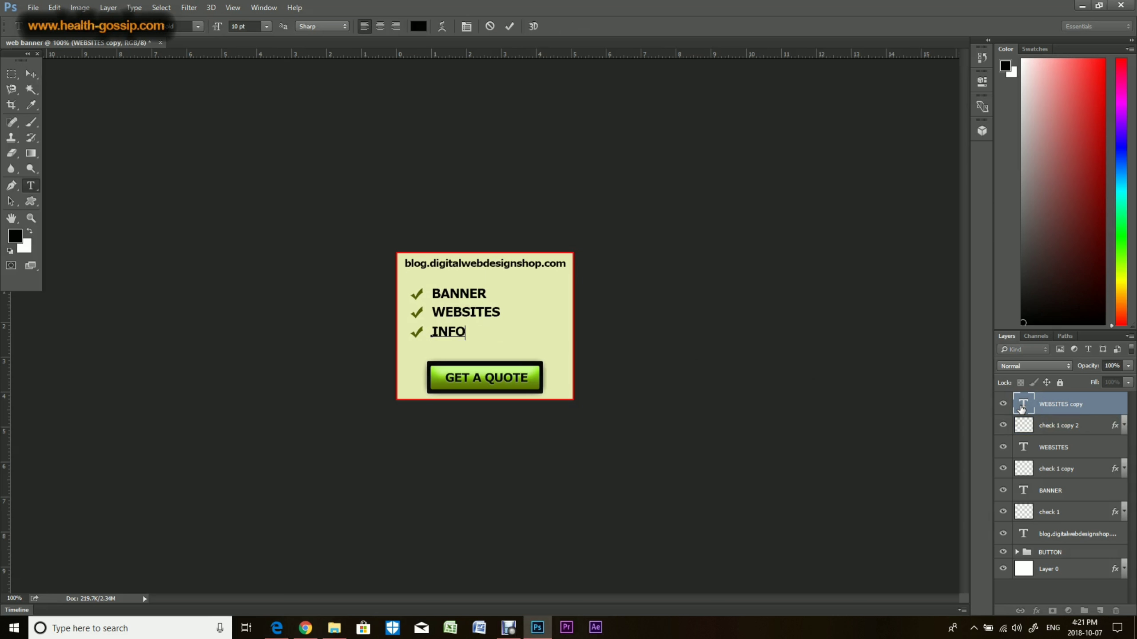
{"action": "type", "text": " GRAPHICS"}
{"action": "left_click", "coordinate": [1019, 402]}
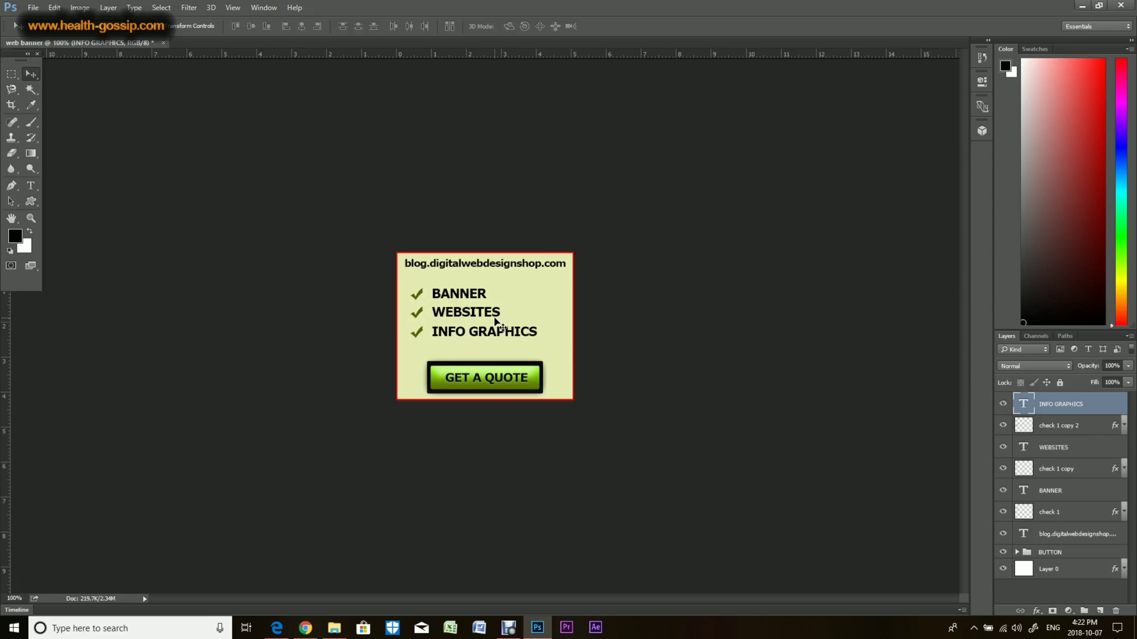
Merge the BUTTON group into a single layer
{"action": "left_click", "coordinate": [1042, 554]}
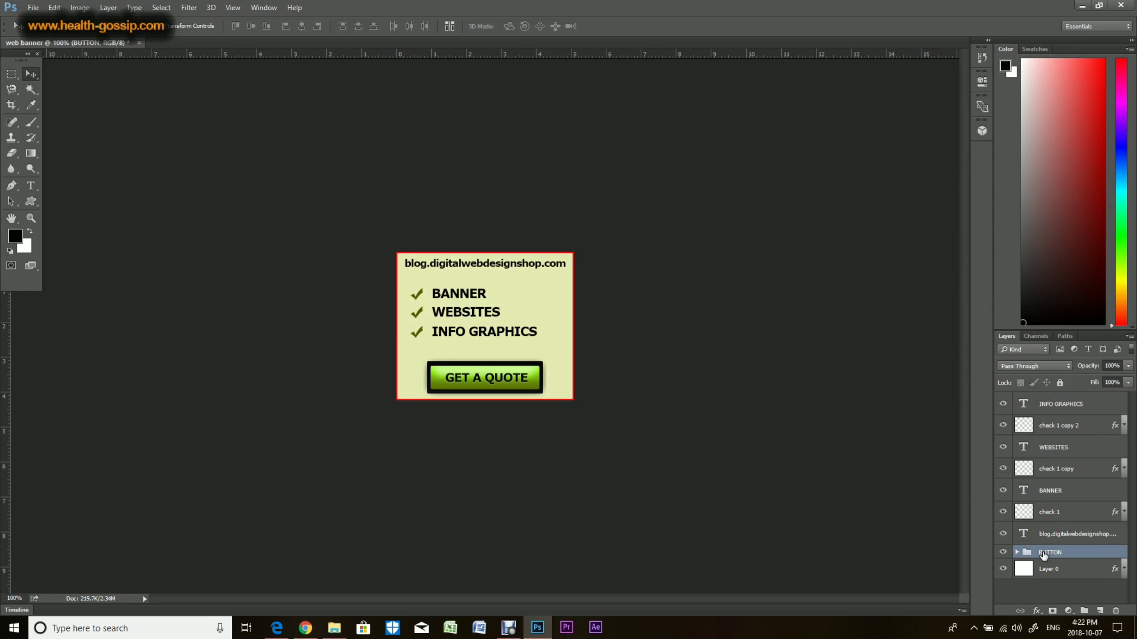
{"action": "right_click", "coordinate": [1043, 555]}
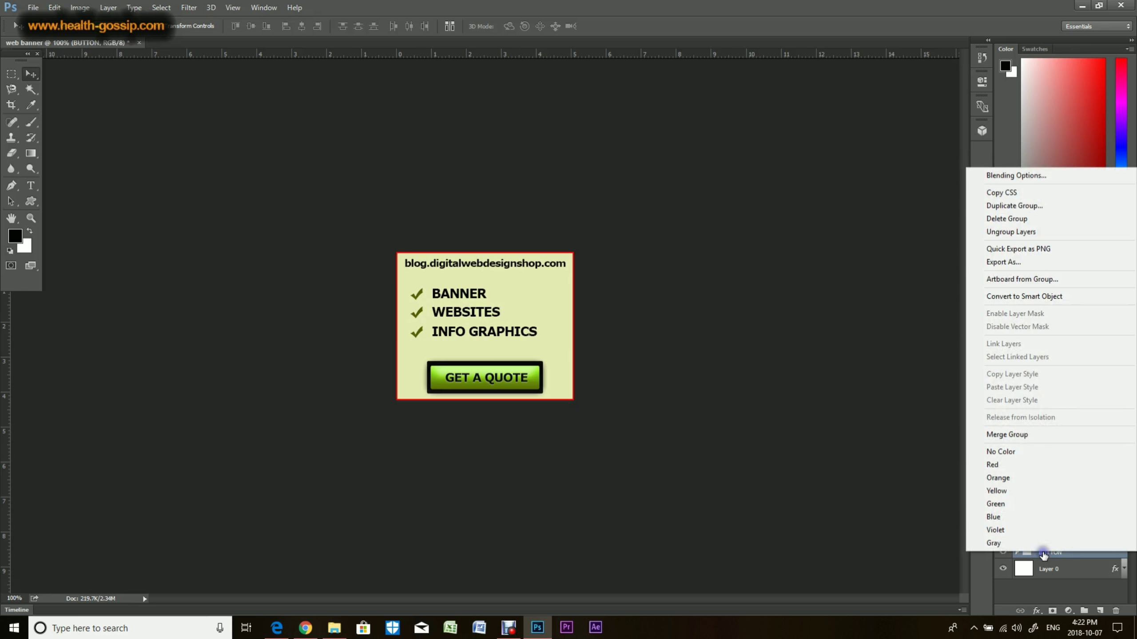
{"action": "left_click", "coordinate": [1025, 436]}
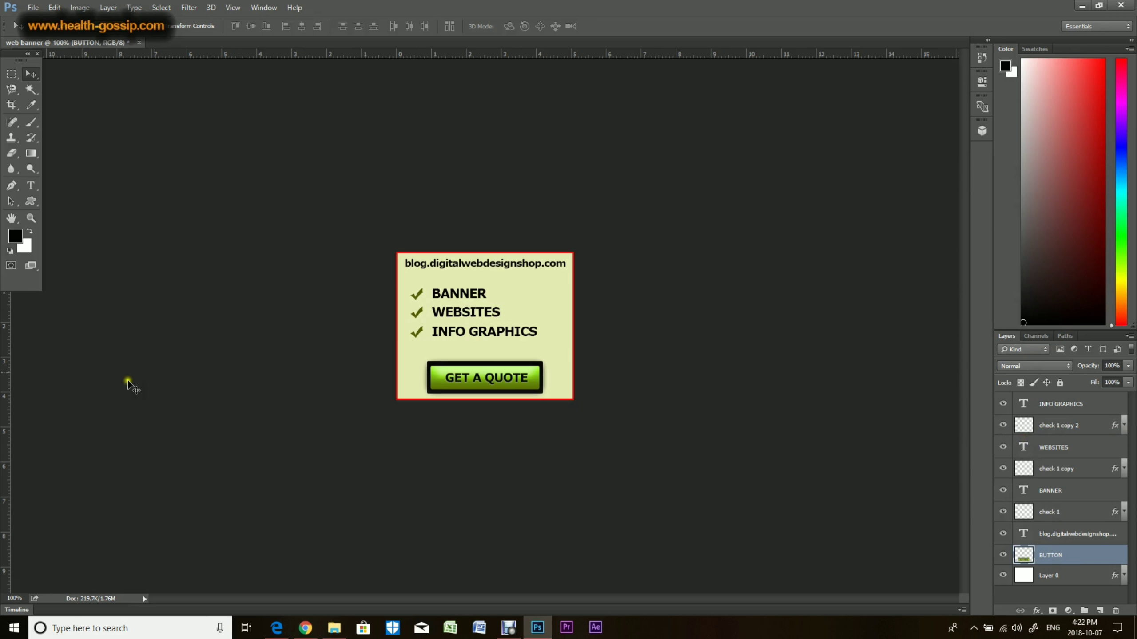
Show the Timeline and create a video timeline from the banner's layers
{"action": "left_click", "coordinate": [264, 7]}
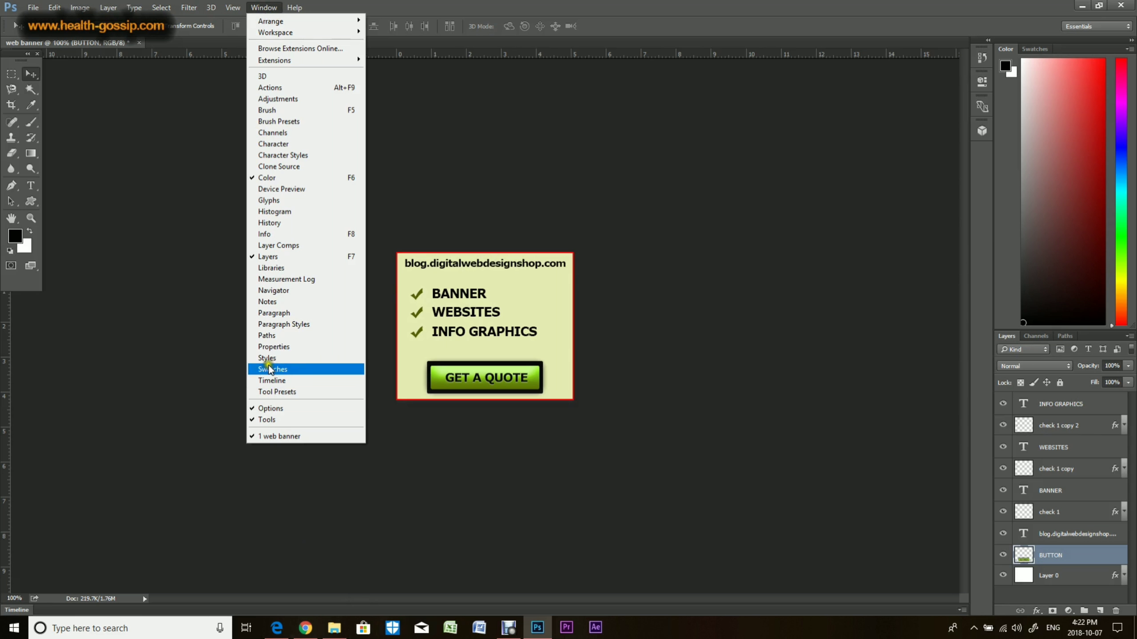
{"action": "left_click", "coordinate": [272, 381]}
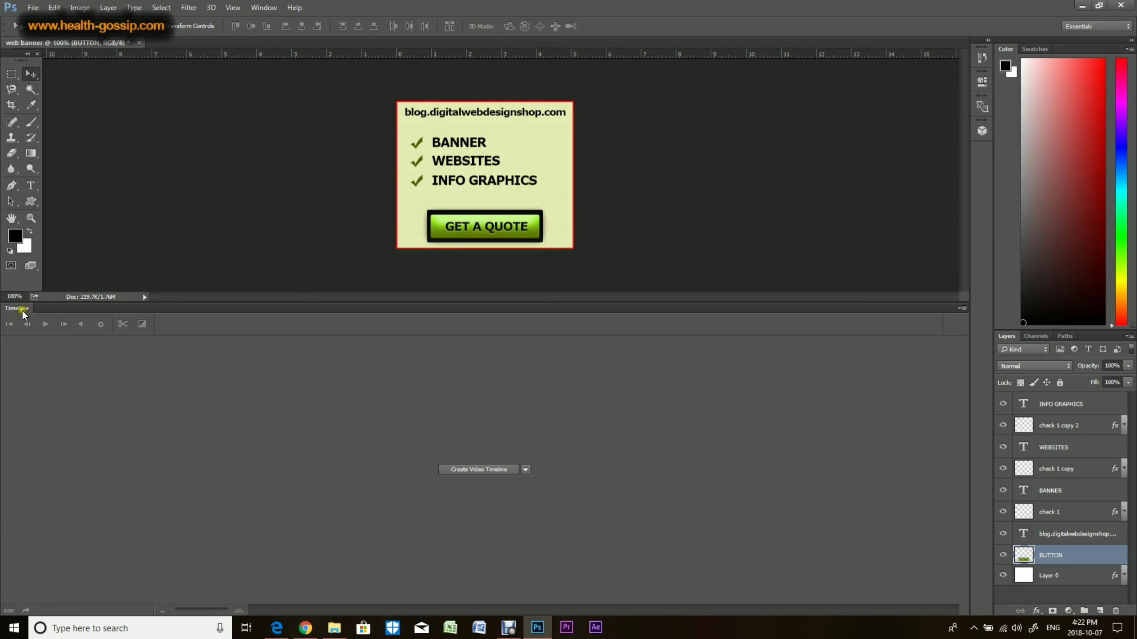
{"action": "left_click", "coordinate": [472, 471]}
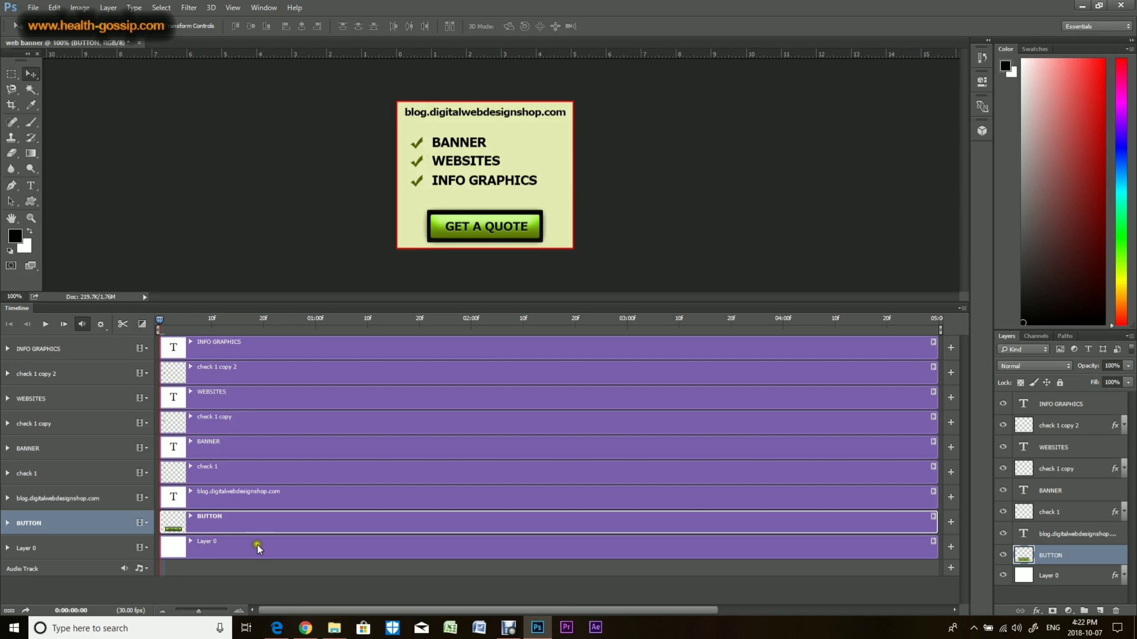
Switch to the browser to examine how the finished sample banner animates, and return to Photoshop
{"action": "left_click", "coordinate": [276, 627]}
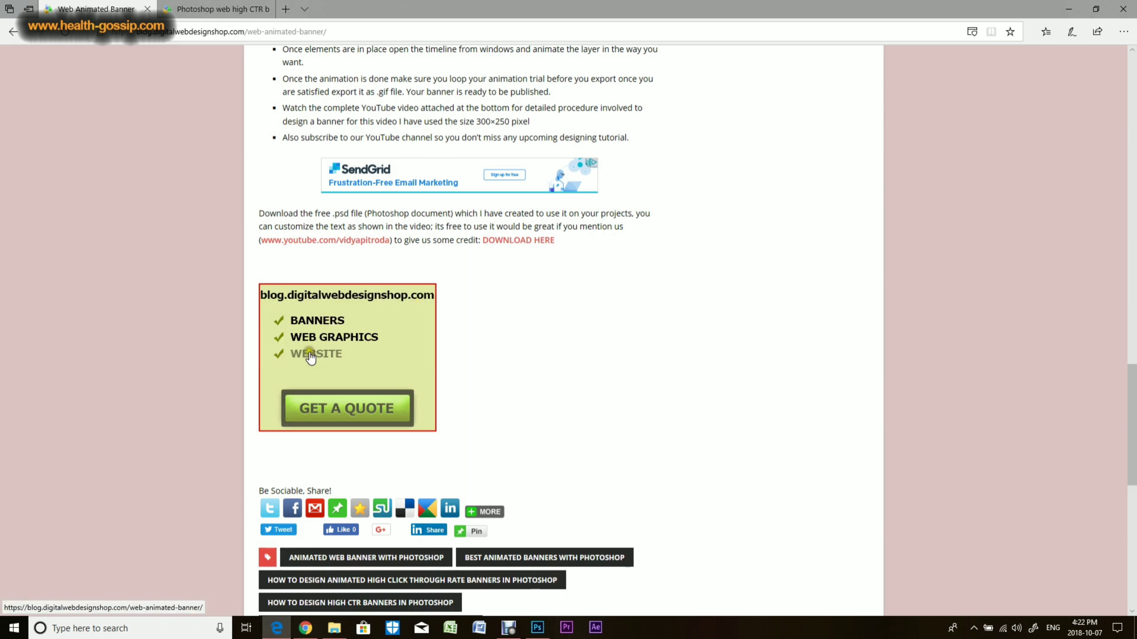
{"action": "left_click", "coordinate": [528, 327]}
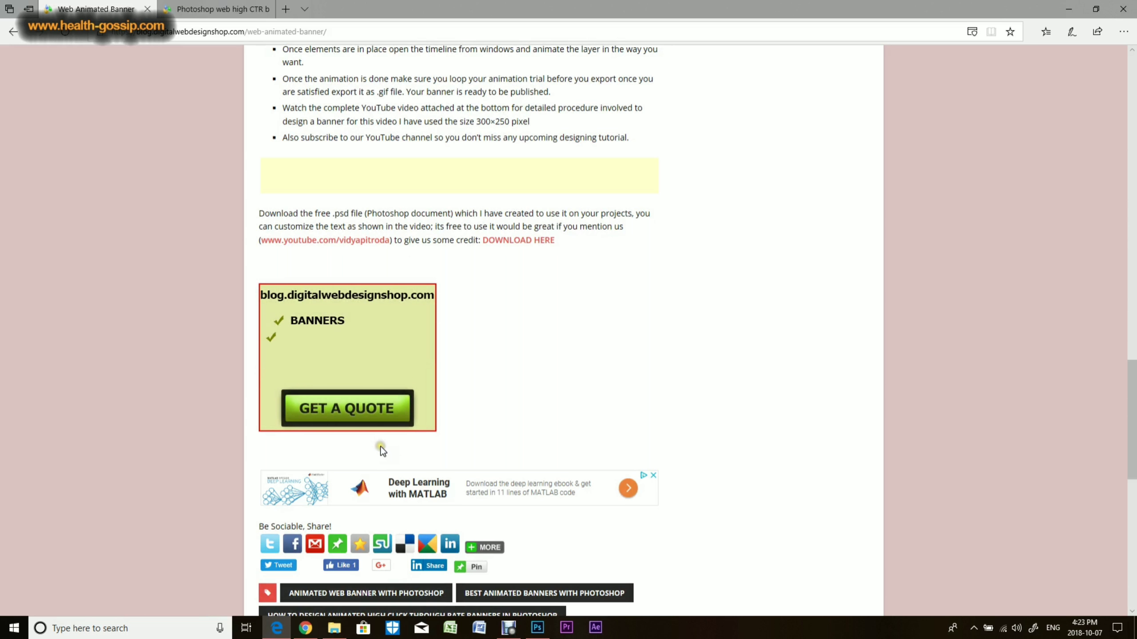
{"action": "left_click", "coordinate": [537, 628]}
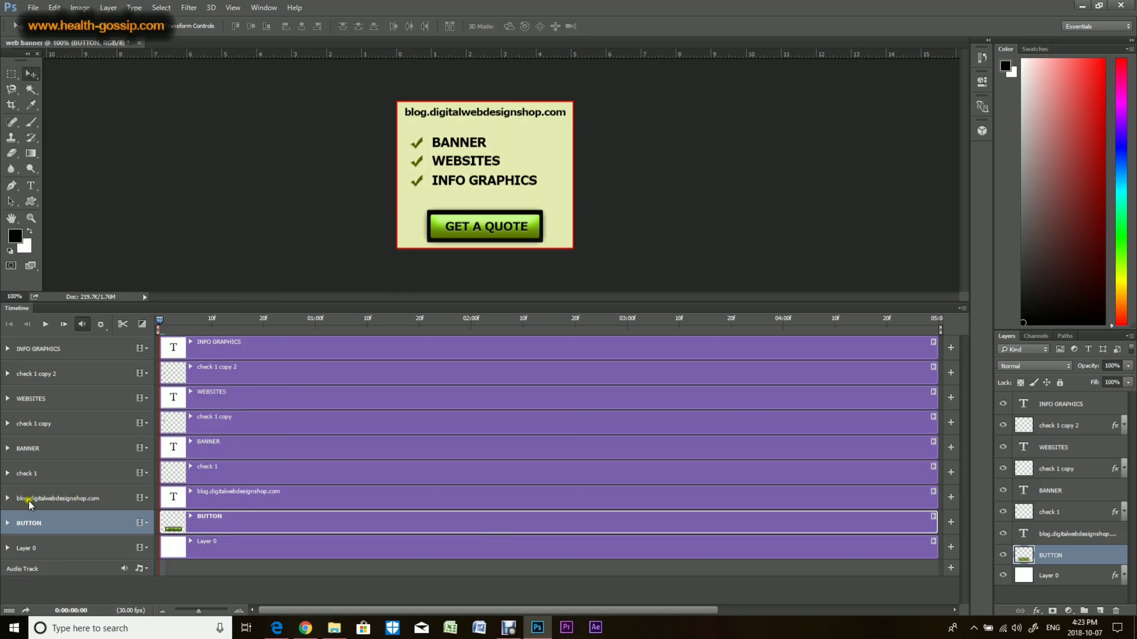
Add an opacity keyframe to the web address layer at the timeline's start and set its opacity to 0%
{"action": "left_click", "coordinate": [1064, 534]}
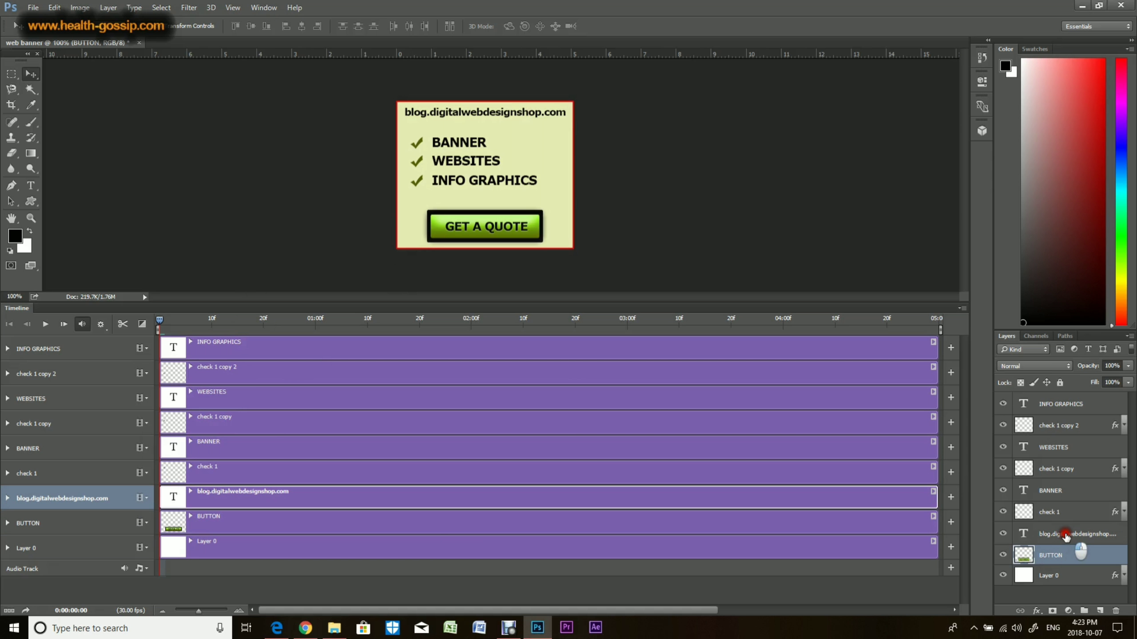
{"action": "left_click", "coordinate": [8, 497]}
{"action": "left_click", "coordinate": [46, 528]}
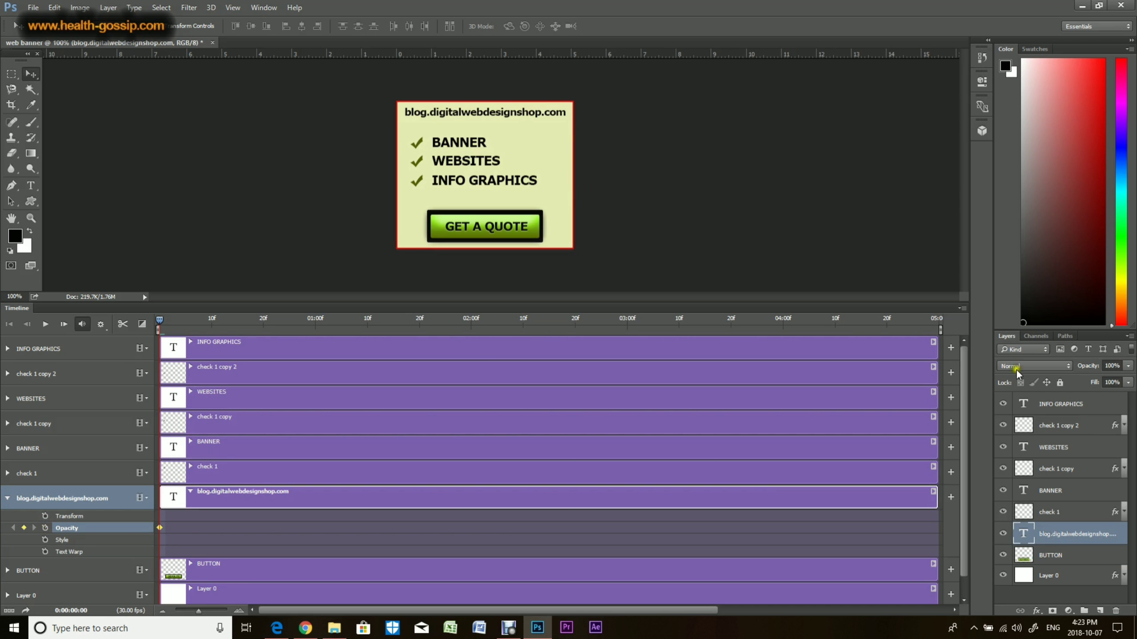
{"action": "left_click", "coordinate": [1125, 369]}
{"action": "left_click_drag", "start_coordinate": [1119, 380], "coordinate": [1068, 380]}
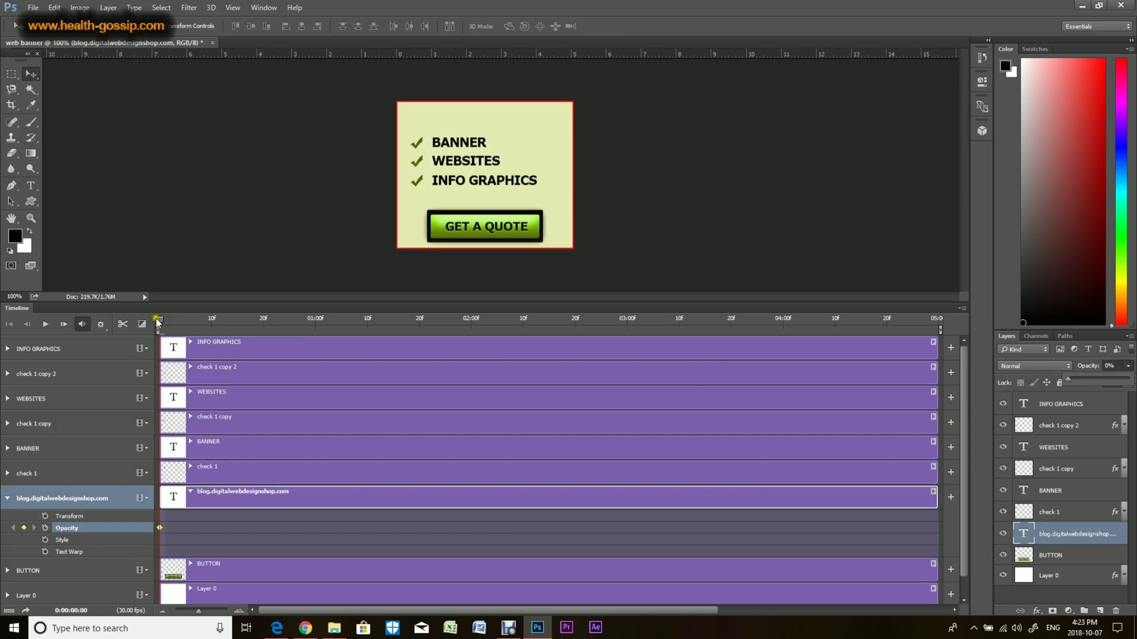
Add a second opacity keyframe to the web address layer at frame 10, with opacity at 100%
{"action": "left_click_drag", "start_coordinate": [160, 322], "coordinate": [224, 323]}
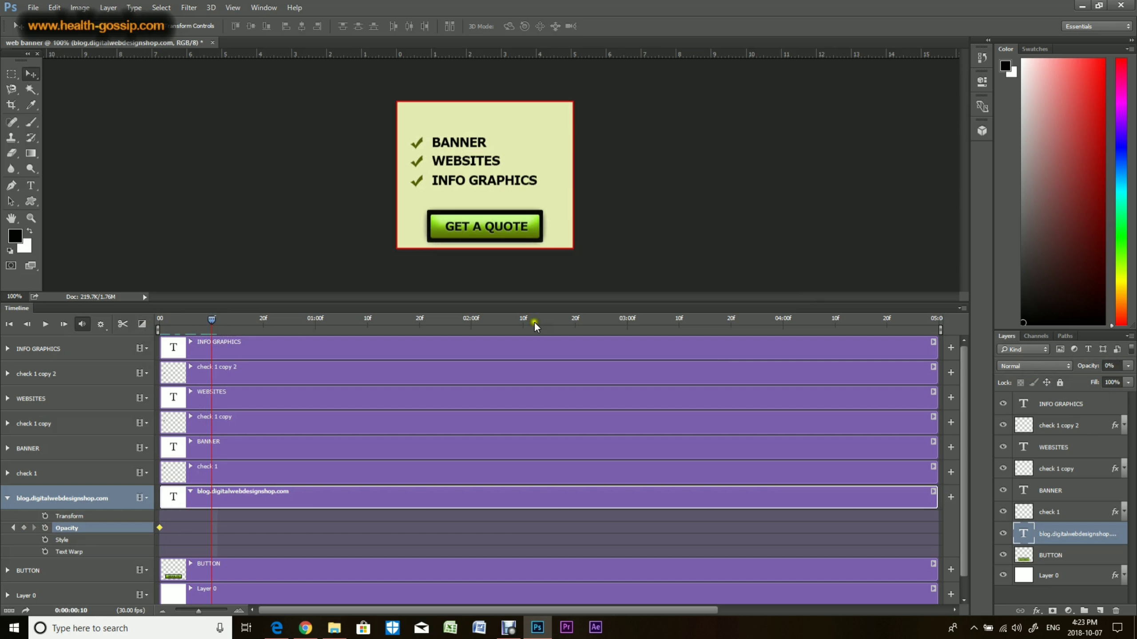
{"action": "left_click", "coordinate": [1129, 366]}
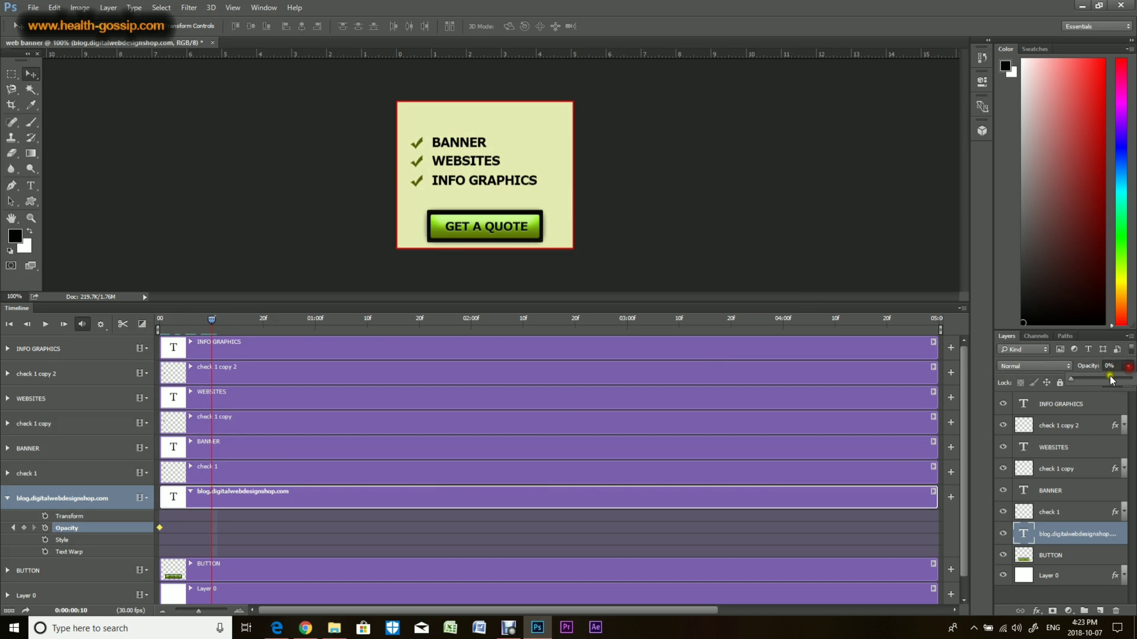
{"action": "left_click_drag", "start_coordinate": [1110, 379], "coordinate": [1129, 392]}
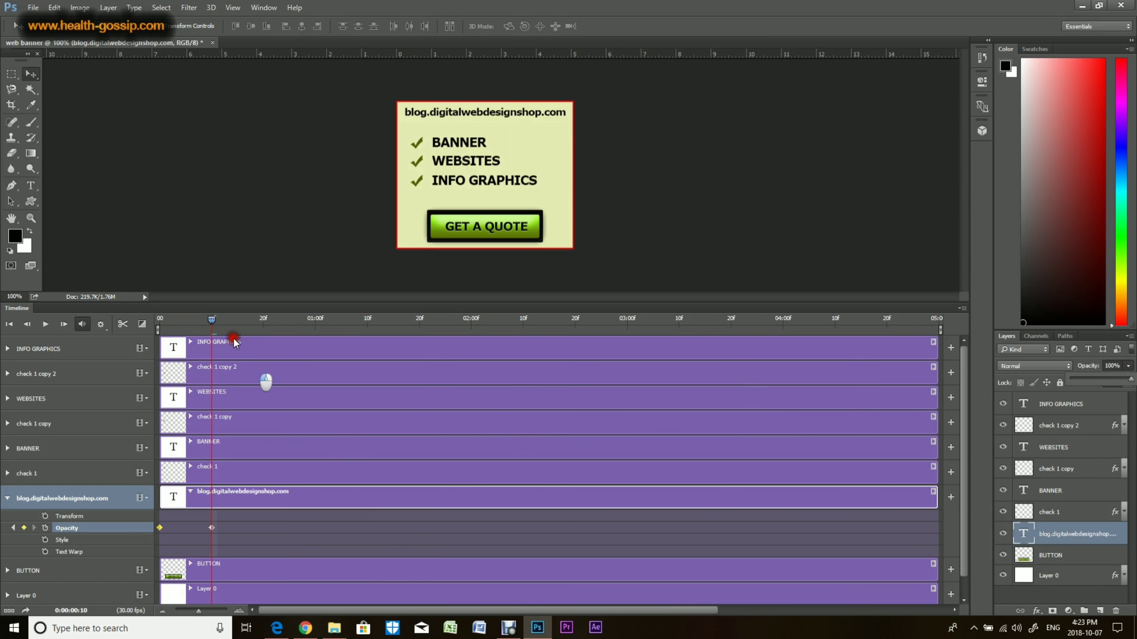
Add a position keyframe to the check 1 layer at frame 11
{"action": "mouse_move", "coordinate": [211, 320]}
{"action": "left_mouse_down"}
{"action": "mouse_move", "coordinate": [154, 319]}
{"action": "mouse_move", "coordinate": [215, 323]}
{"action": "left_mouse_up"}
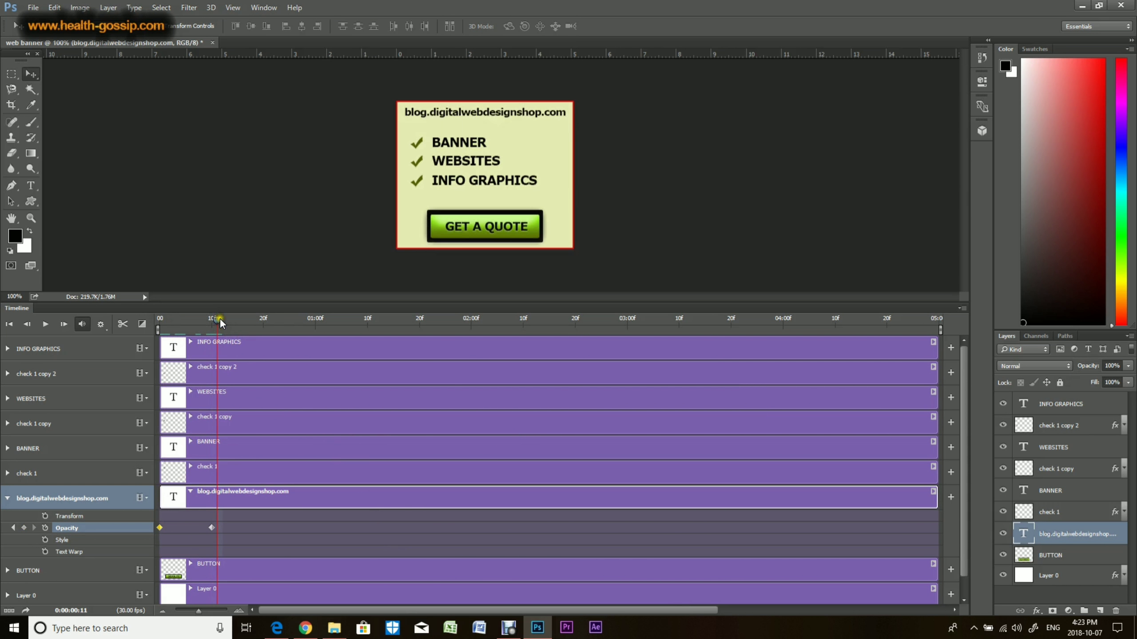
{"action": "left_click", "coordinate": [1049, 514]}
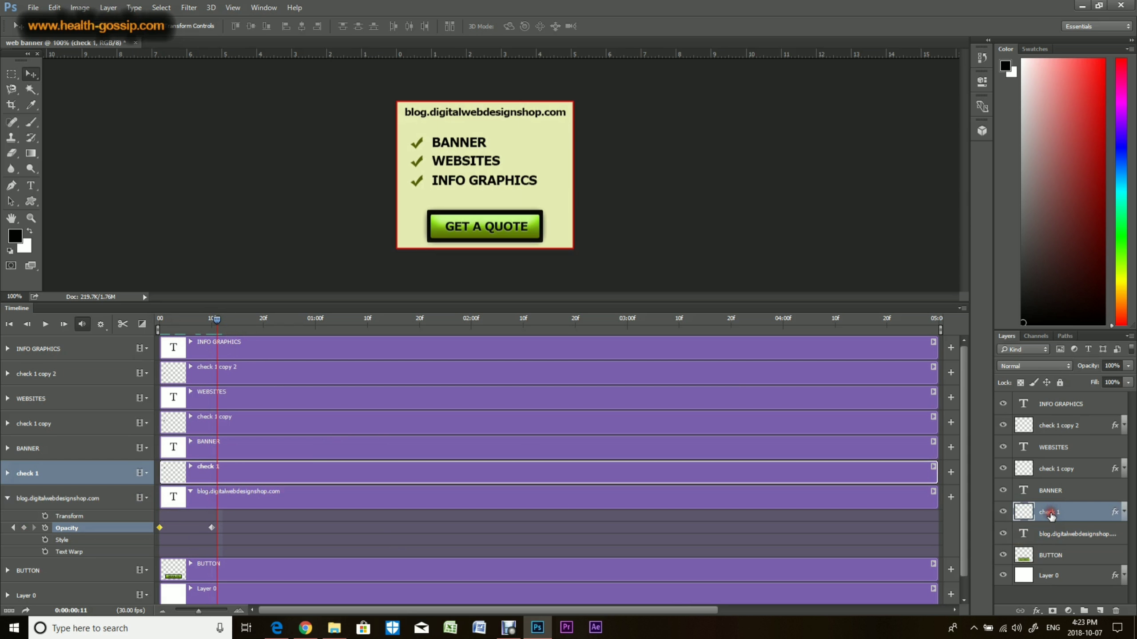
{"action": "left_click", "coordinate": [8, 498]}
{"action": "left_click", "coordinate": [7, 474]}
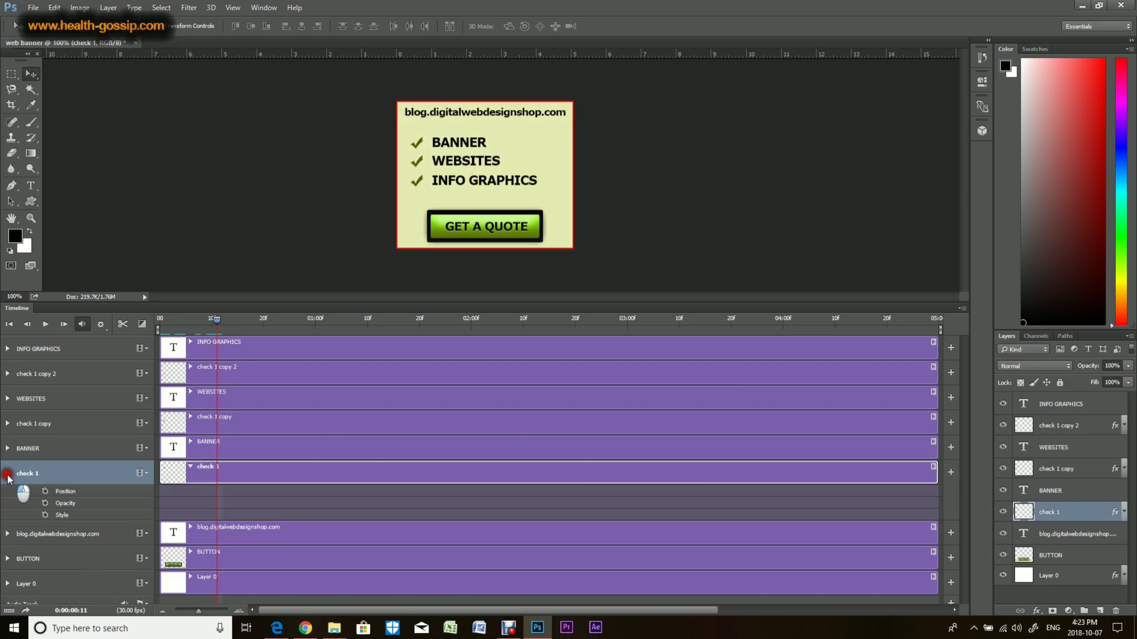
{"action": "left_click", "coordinate": [46, 503]}
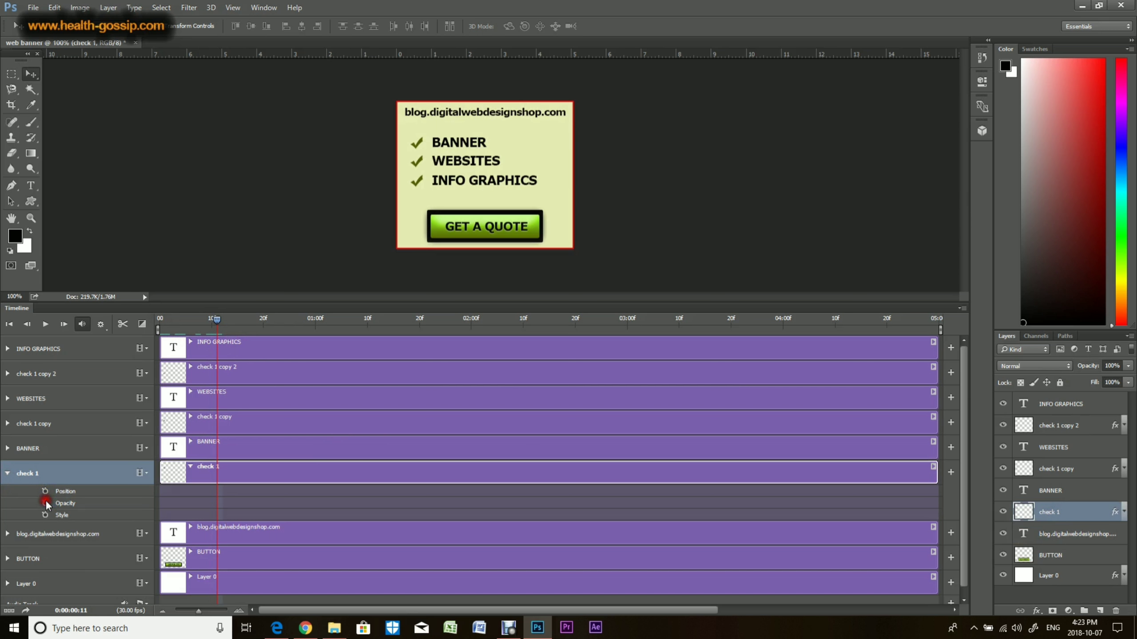
{"action": "left_click", "coordinate": [45, 491]}
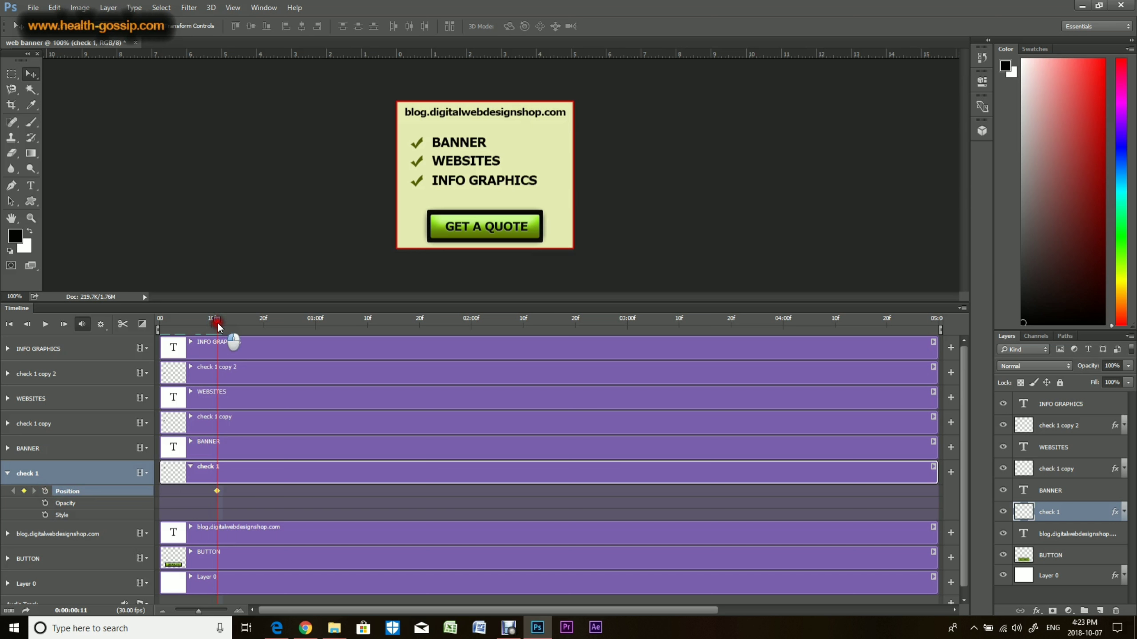
Replace the check 1 layer's position keyframe with one at frame 10, moving the check mark off the banner's left edge
{"action": "left_click_drag", "start_coordinate": [216, 323], "coordinate": [213, 322]}
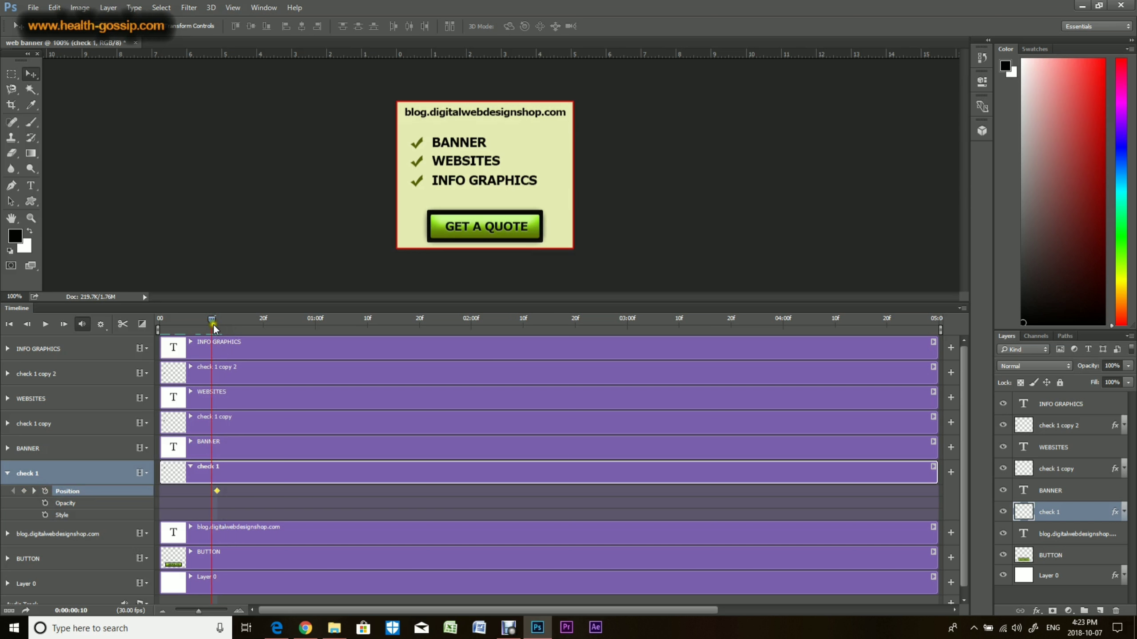
{"action": "right_click", "coordinate": [217, 491]}
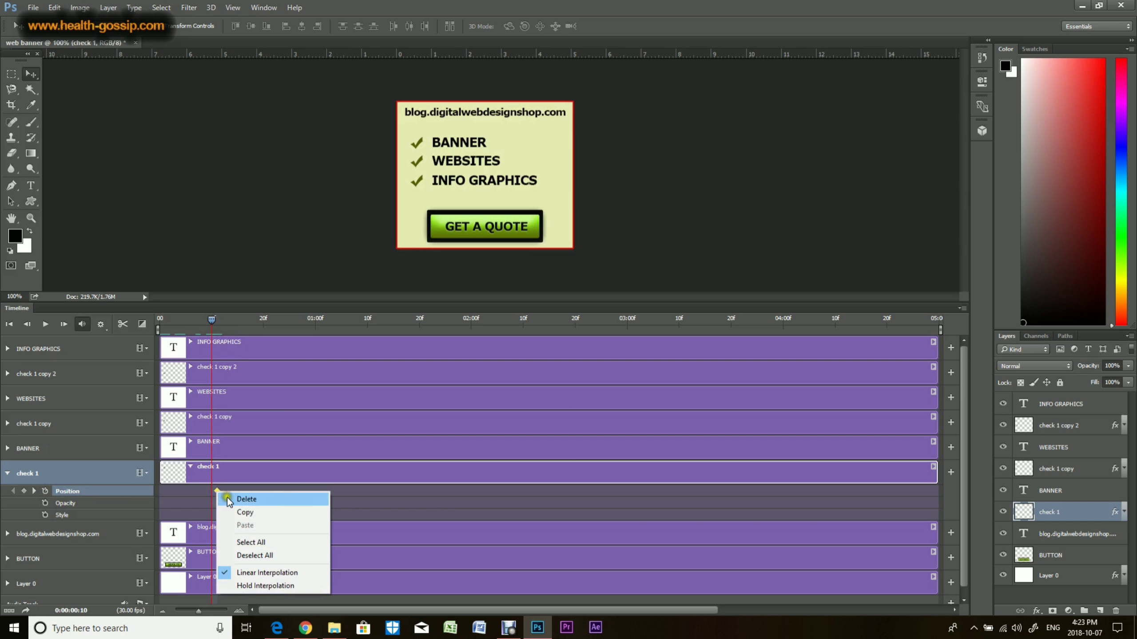
{"action": "left_click", "coordinate": [230, 500]}
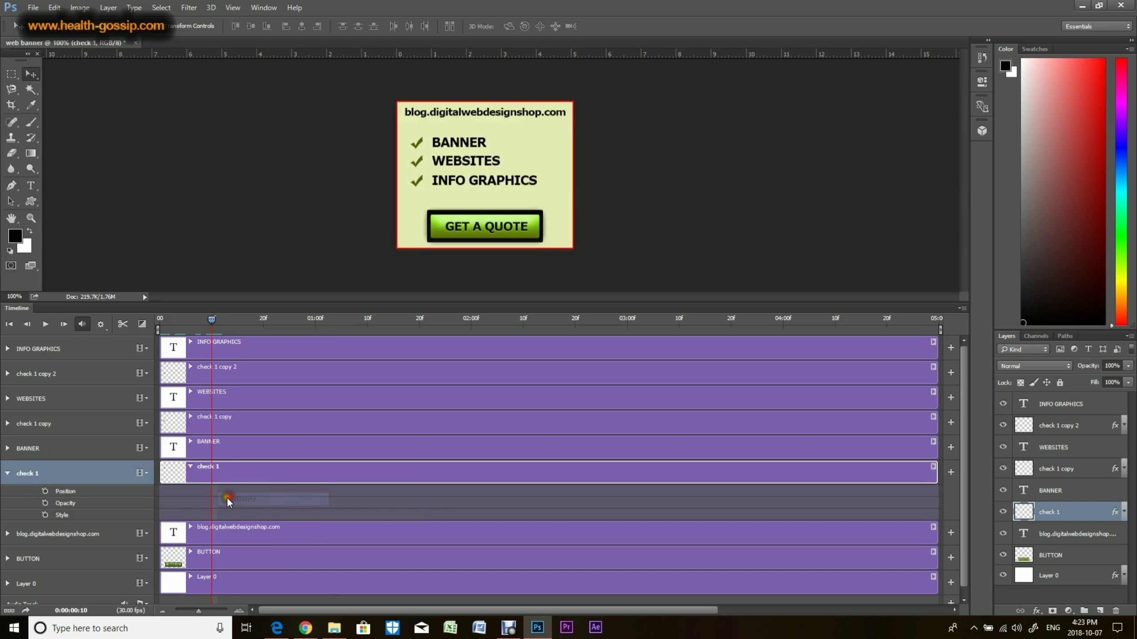
{"action": "left_click", "coordinate": [45, 492]}
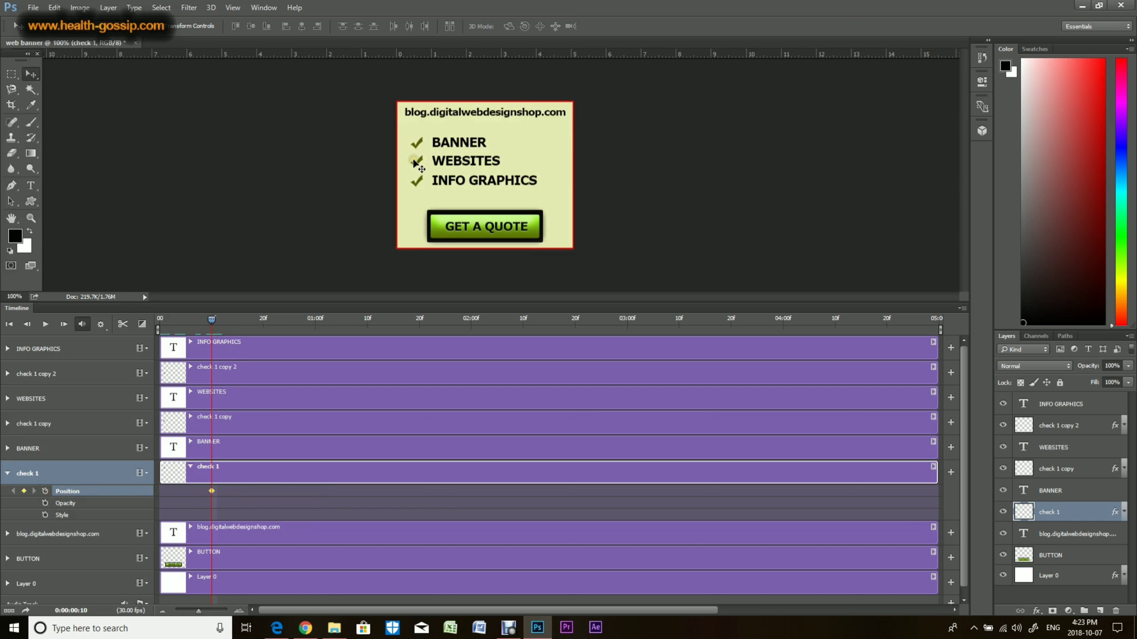
{"action": "left_click_drag", "start_coordinate": [415, 163], "coordinate": [387, 155]}
Add a second position keyframe to the check 1 layer at frame 20, with the check mark moved back beside BANNER
{"action": "left_click_drag", "start_coordinate": [211, 320], "coordinate": [262, 318]}
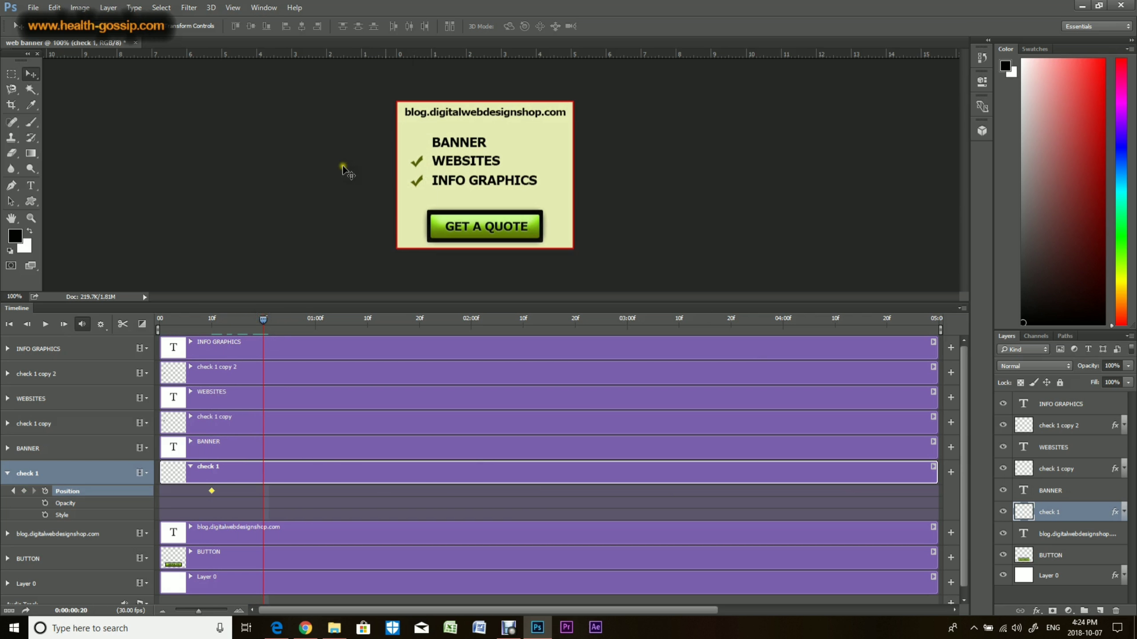
{"action": "left_click_drag", "start_coordinate": [347, 170], "coordinate": [386, 167]}
{"action": "left_click_drag", "start_coordinate": [458, 164], "coordinate": [441, 160]}
{"action": "left_click", "coordinate": [8, 474]}
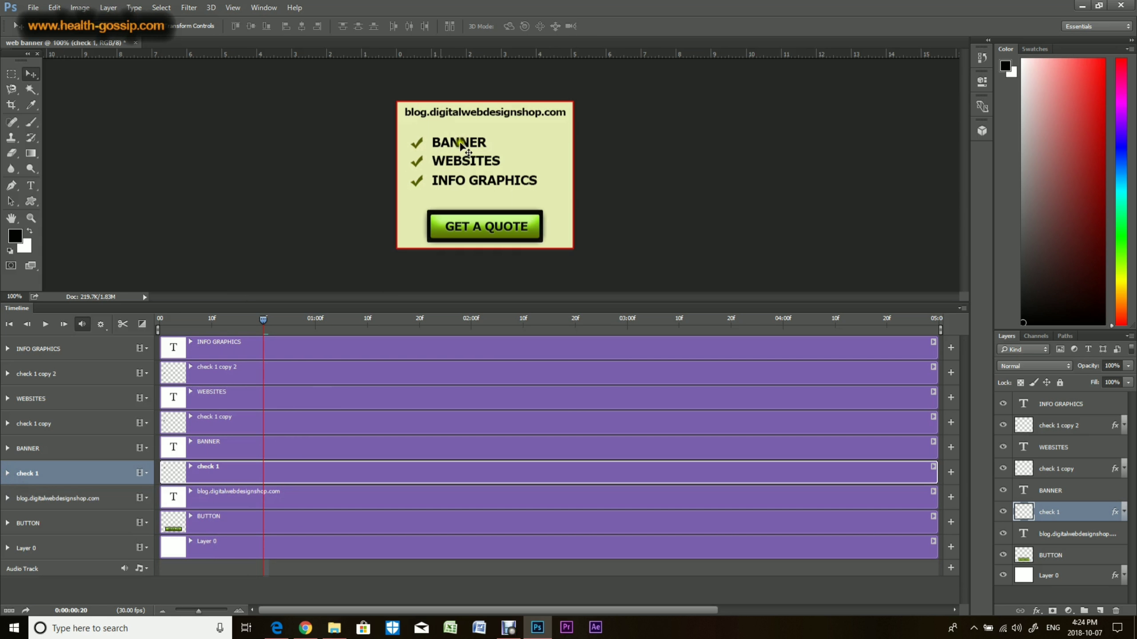
Fade in the BANNER text with opacity keyframes of 0% at frame 20 and 100% at 1:00
{"action": "left_click", "coordinate": [8, 449]}
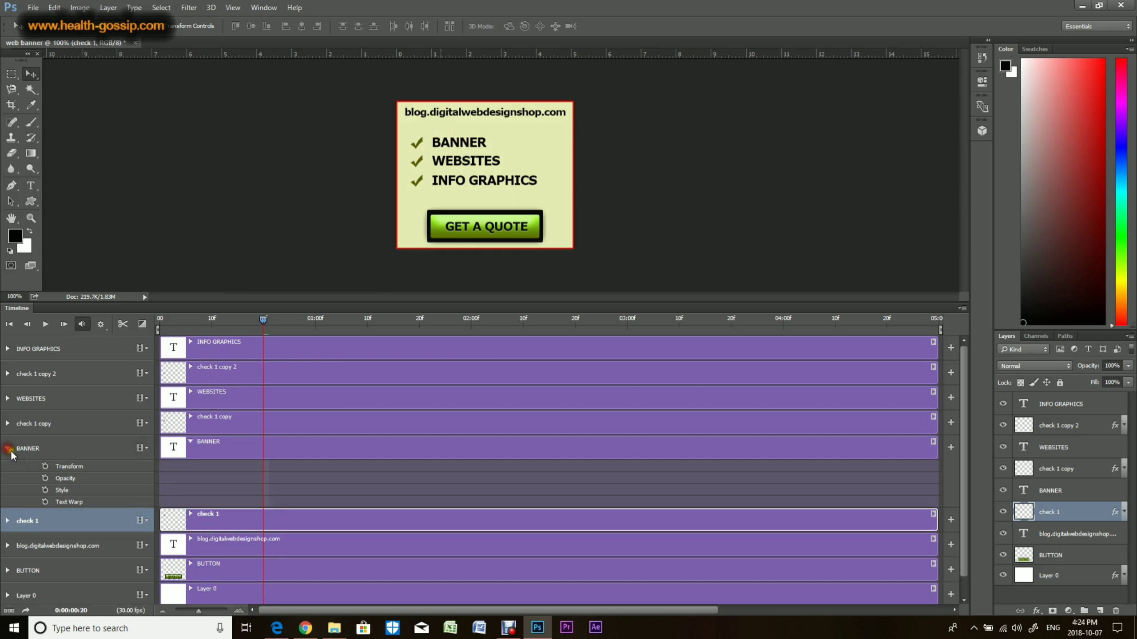
{"action": "left_click", "coordinate": [45, 478]}
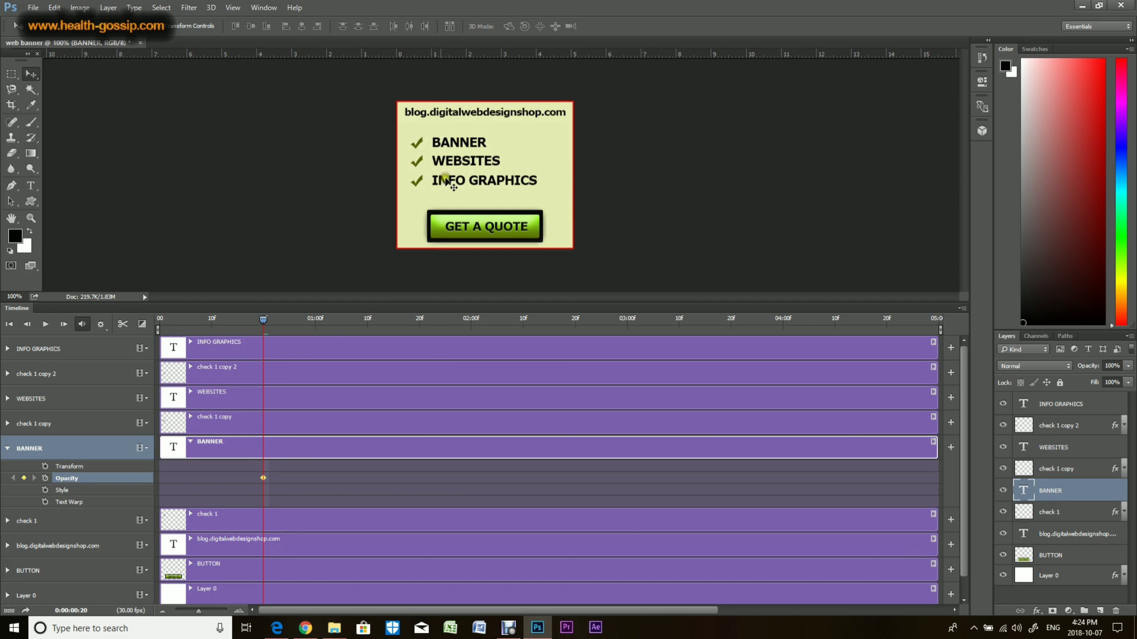
{"action": "left_click_drag", "start_coordinate": [1123, 366], "coordinate": [1063, 382]}
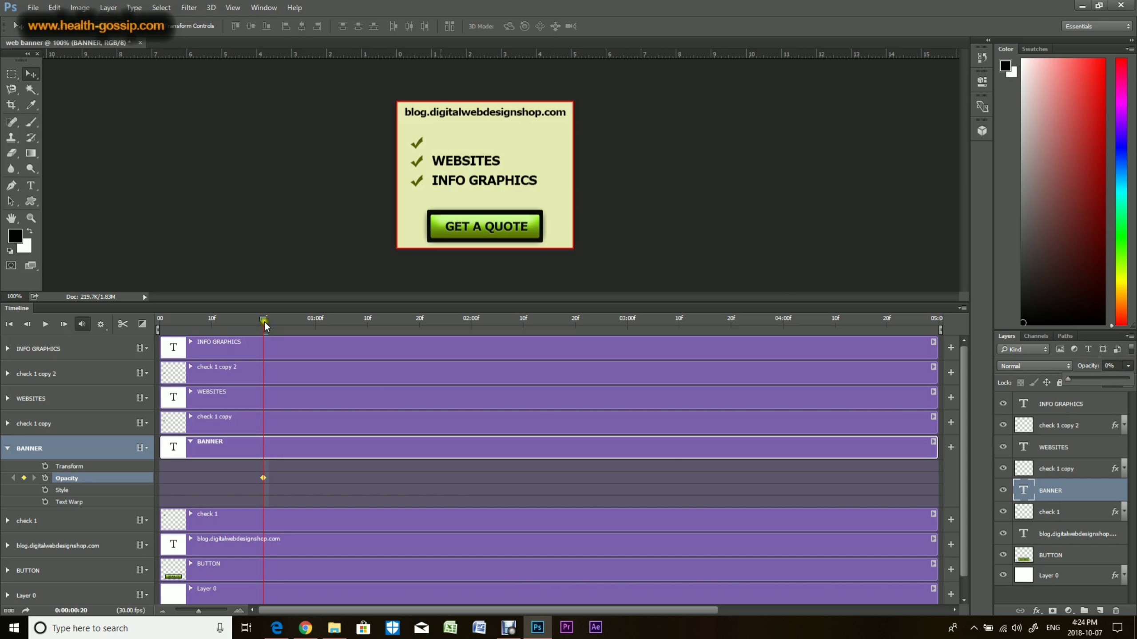
{"action": "left_click_drag", "start_coordinate": [264, 320], "coordinate": [314, 317]}
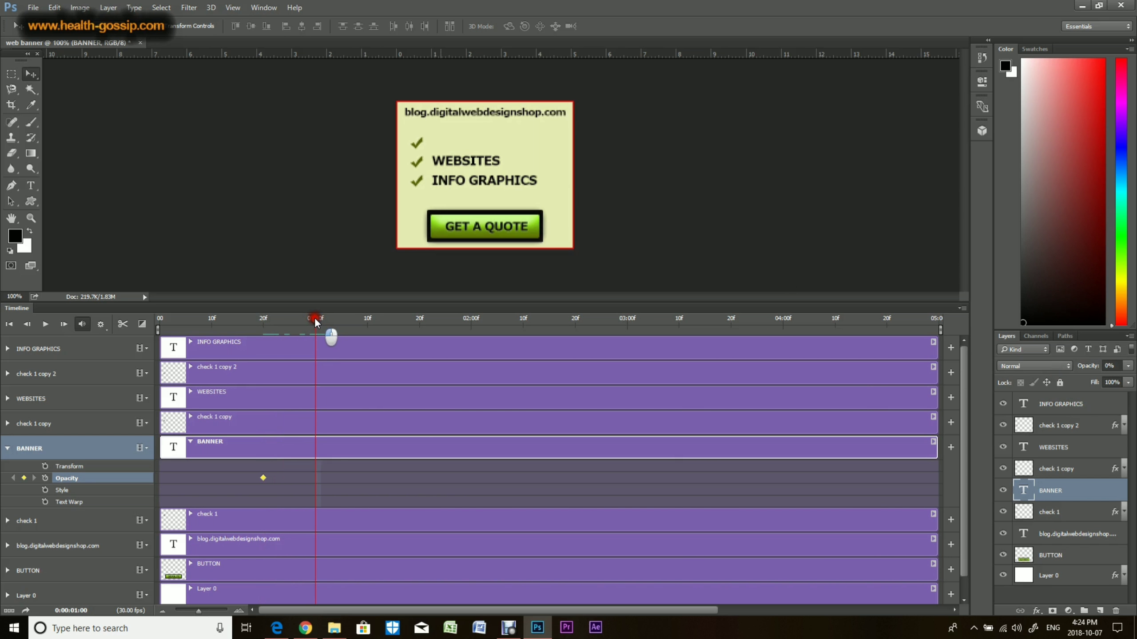
{"action": "left_click", "coordinate": [1127, 366]}
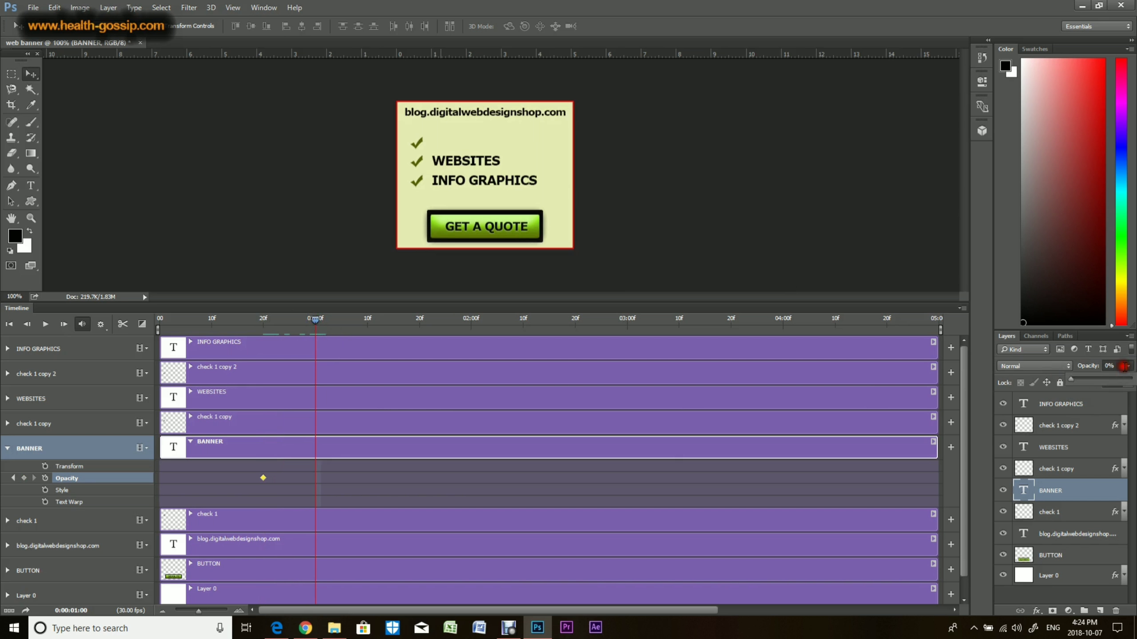
{"action": "left_click_drag", "start_coordinate": [1111, 379], "coordinate": [1132, 385]}
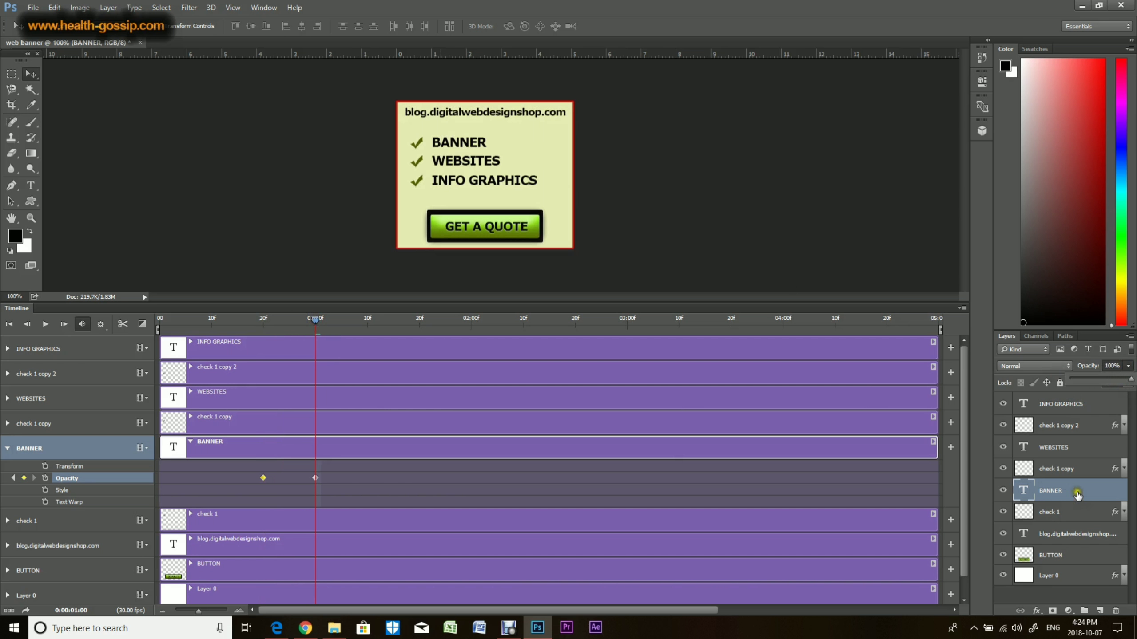
{"action": "left_click", "coordinate": [7, 448]}
Slide the check 1 copy mark in with position keyframes, off the banner's left edge at 1:00 and beside WEBSITES at 1:10
{"action": "left_click", "coordinate": [8, 423]}
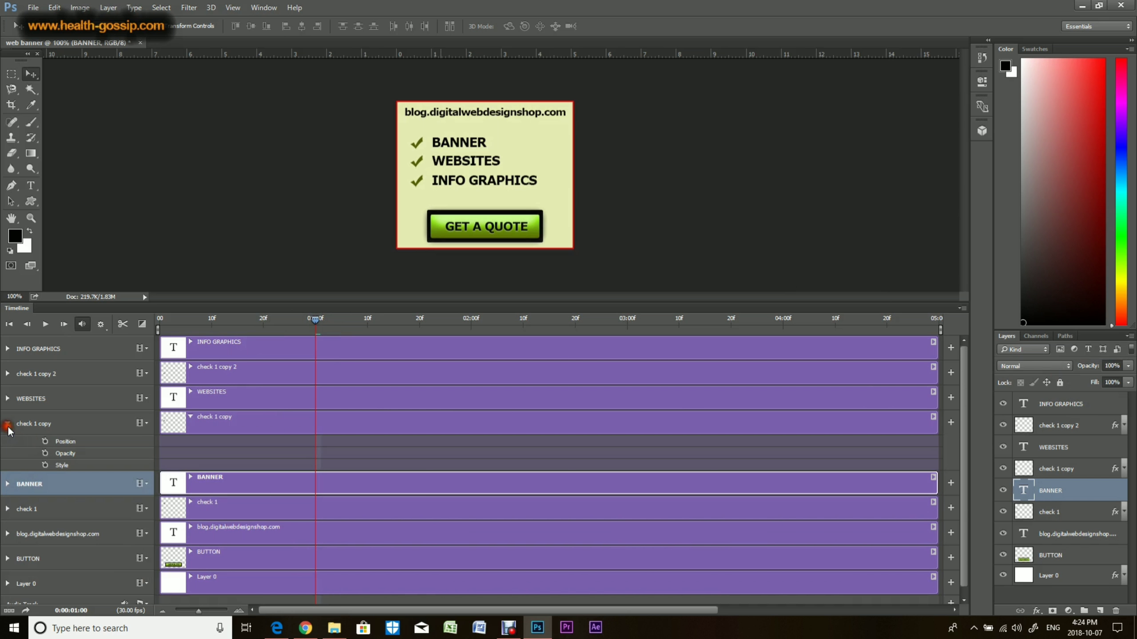
{"action": "left_click", "coordinate": [45, 441]}
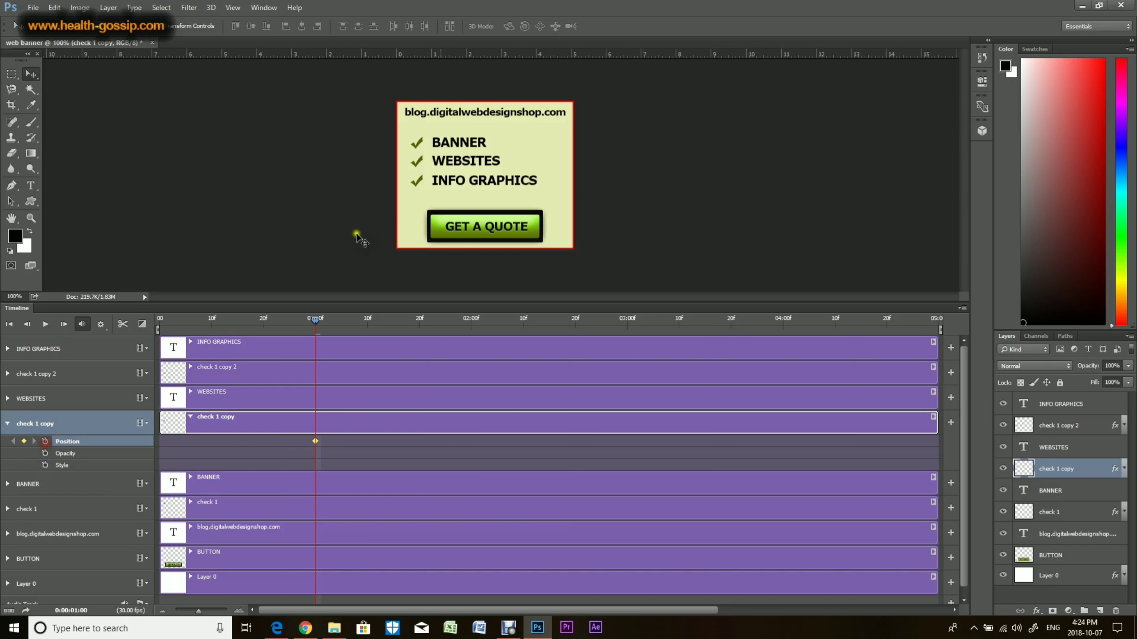
{"action": "left_click_drag", "start_coordinate": [411, 175], "coordinate": [394, 174]}
{"action": "left_click_drag", "start_coordinate": [316, 323], "coordinate": [381, 330]}
{"action": "left_click_drag", "start_coordinate": [387, 180], "coordinate": [410, 164]}
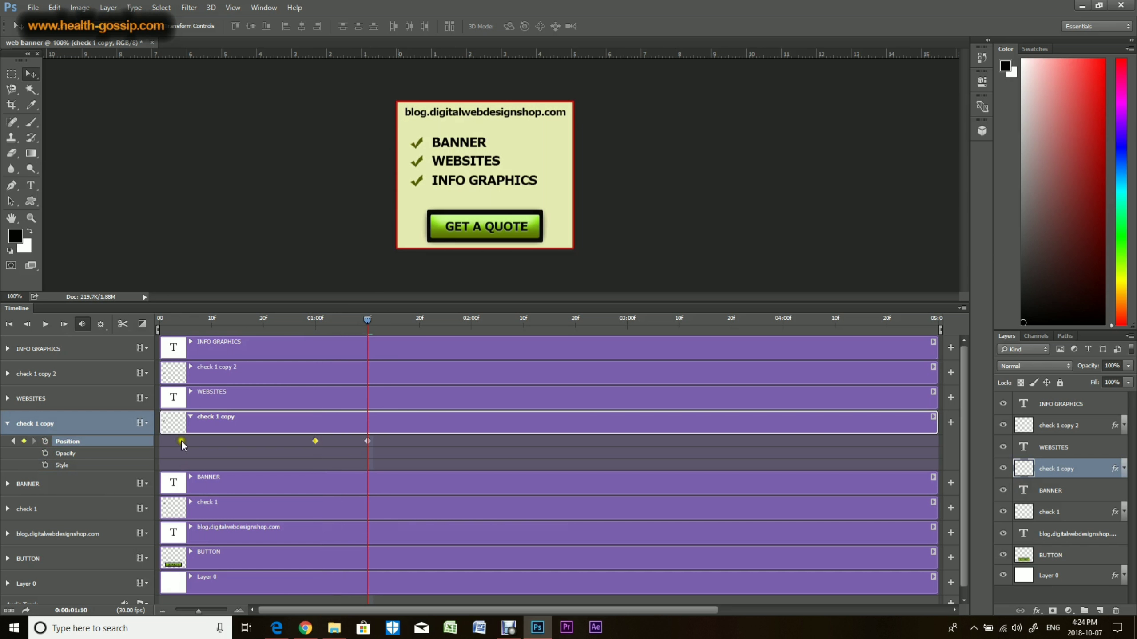
{"action": "left_click", "coordinate": [7, 423]}
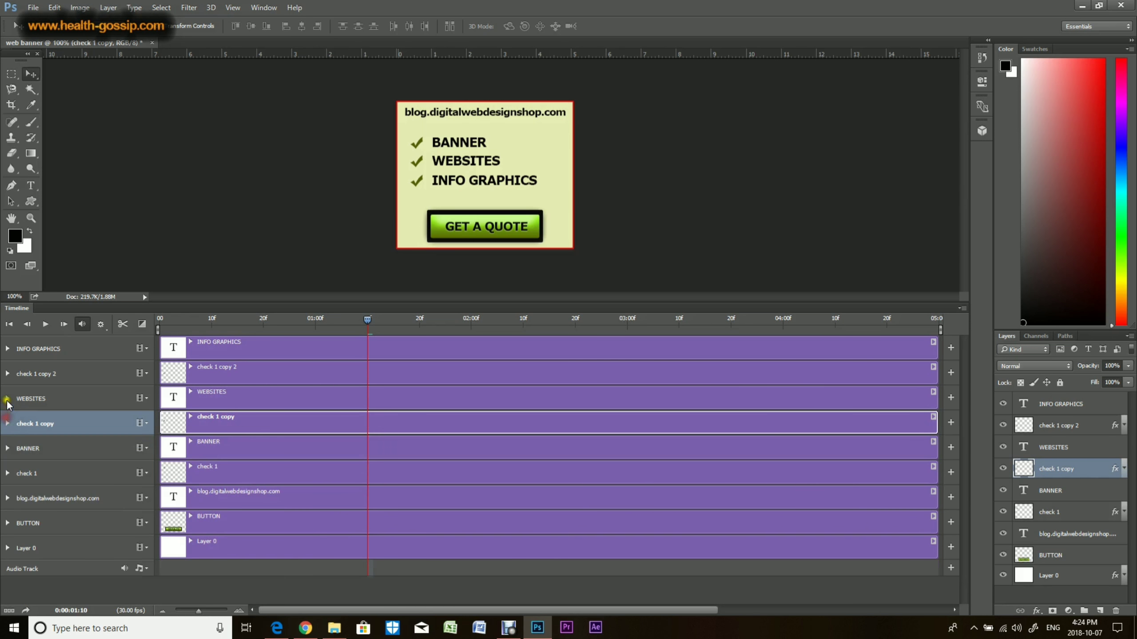
Fade in the WEBSITES text with opacity keyframes of 0% at 1:10 and 100% at 1:20
{"action": "left_click", "coordinate": [8, 398]}
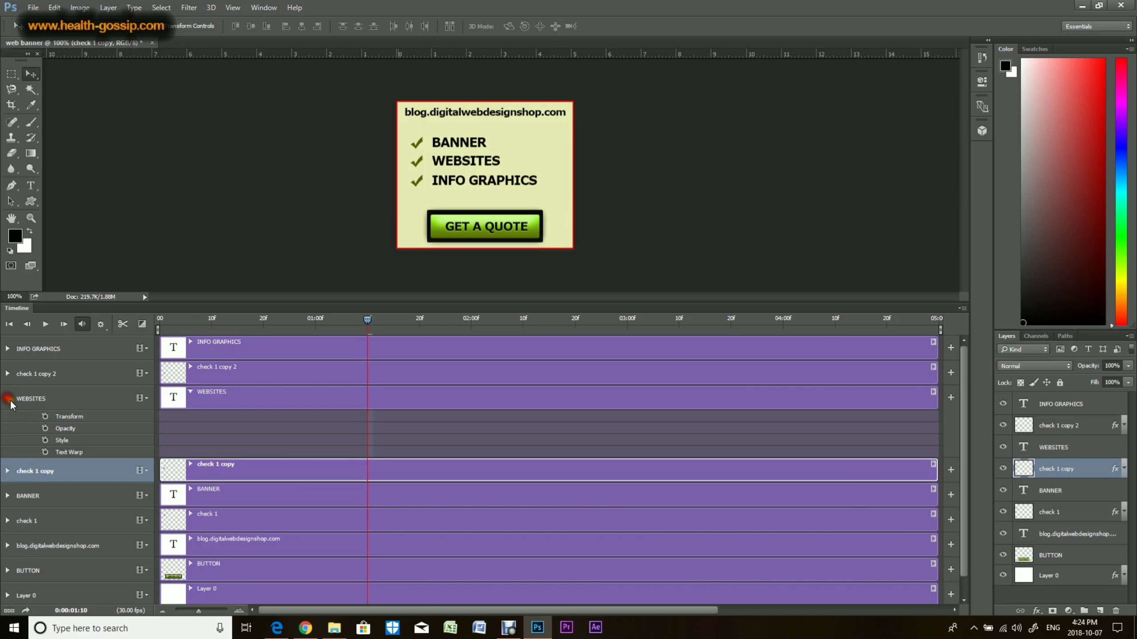
{"action": "left_click", "coordinate": [46, 429]}
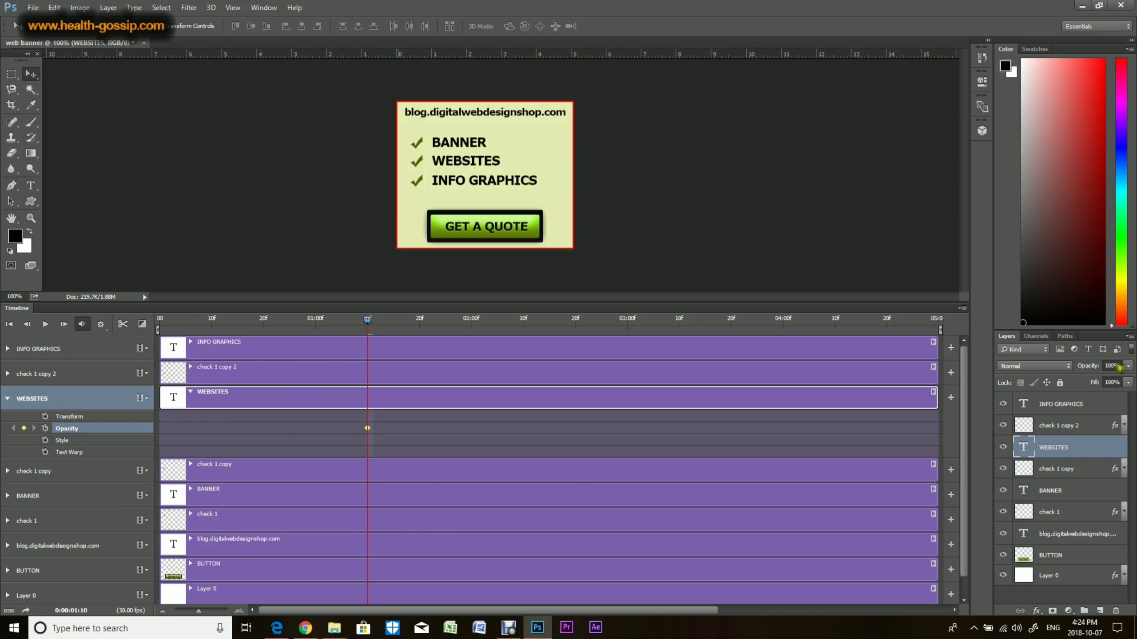
{"action": "left_click", "coordinate": [1126, 366]}
{"action": "left_click_drag", "start_coordinate": [1117, 374], "coordinate": [1067, 380]}
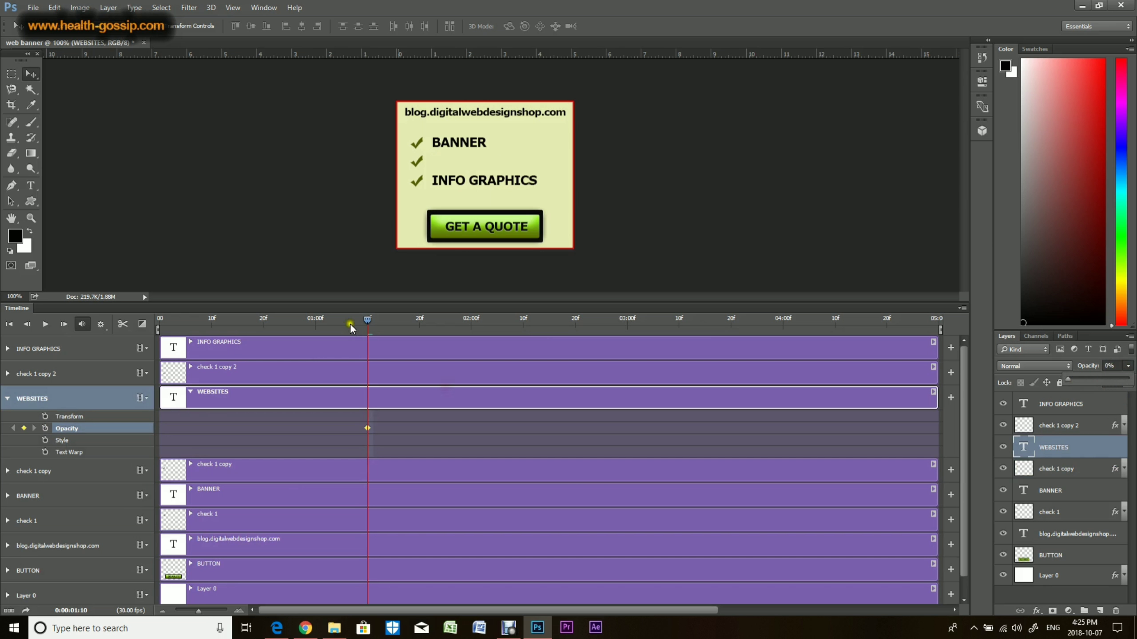
{"action": "left_click_drag", "start_coordinate": [367, 323], "coordinate": [419, 323]}
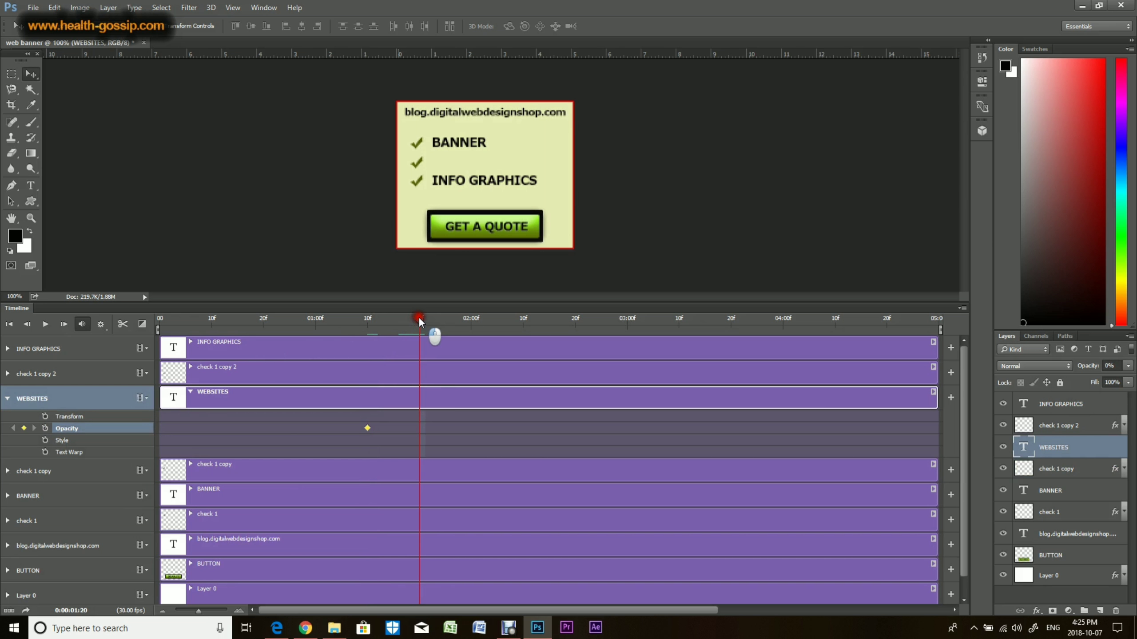
{"action": "left_click", "coordinate": [1129, 365]}
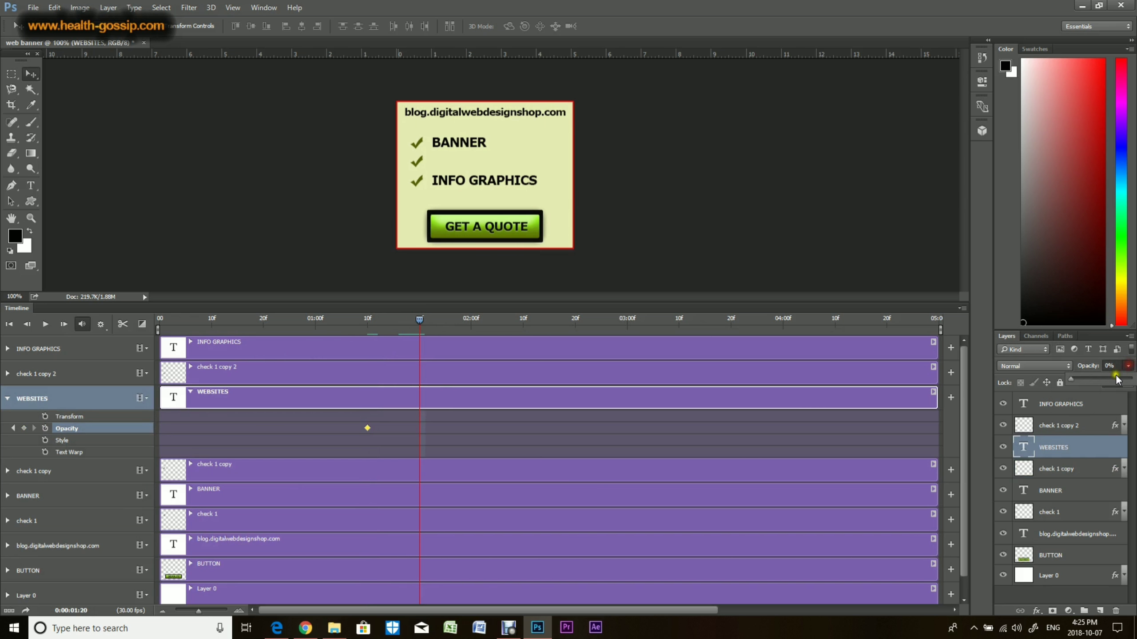
{"action": "left_click_drag", "start_coordinate": [1118, 379], "coordinate": [1133, 379]}
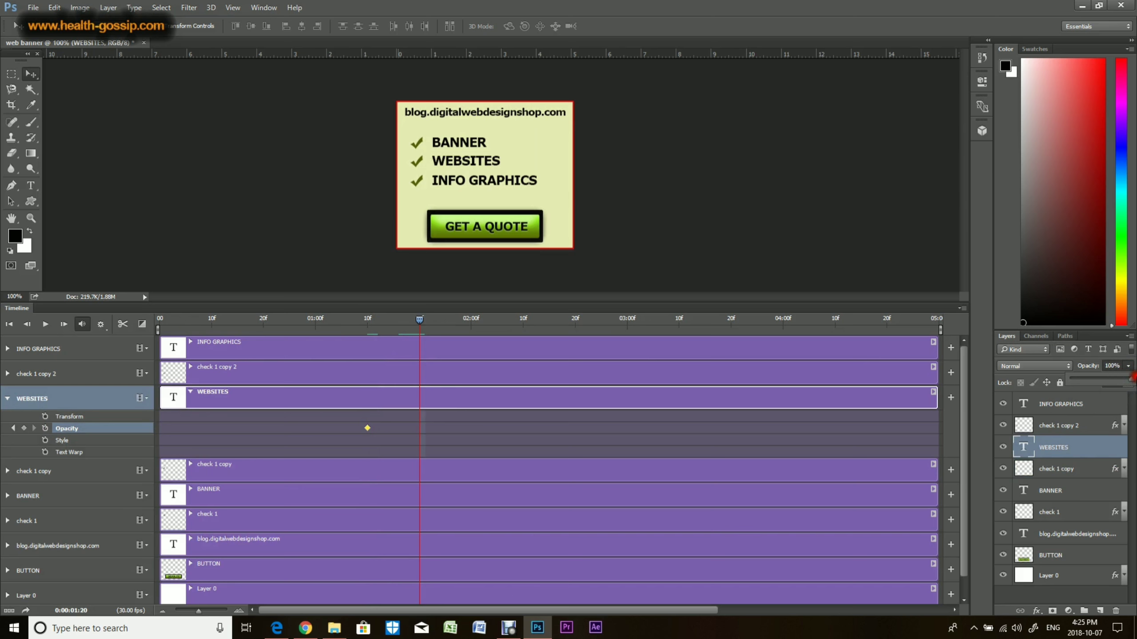
{"action": "left_click", "coordinate": [7, 398]}
Slide the check 1 copy 2 mark in with position keyframes, off the banner at 1:20 and beside INFO GRAPHICS at 2:00
{"action": "left_click", "coordinate": [7, 374]}
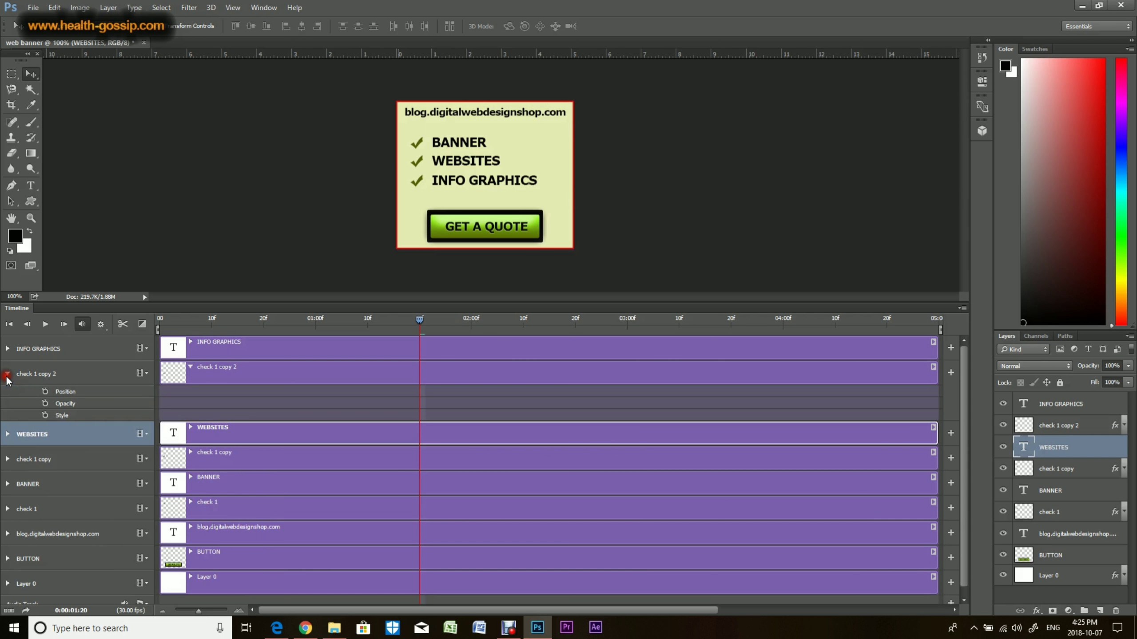
{"action": "left_click", "coordinate": [45, 392]}
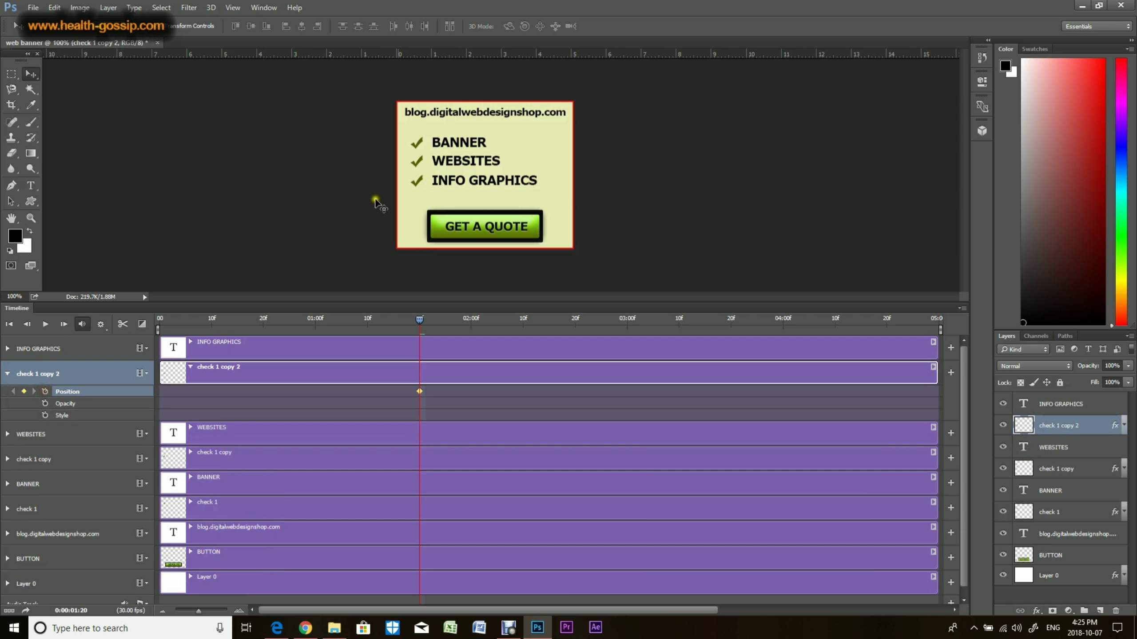
{"action": "left_click_drag", "start_coordinate": [405, 184], "coordinate": [378, 187]}
{"action": "left_click_drag", "start_coordinate": [419, 325], "coordinate": [487, 335]}
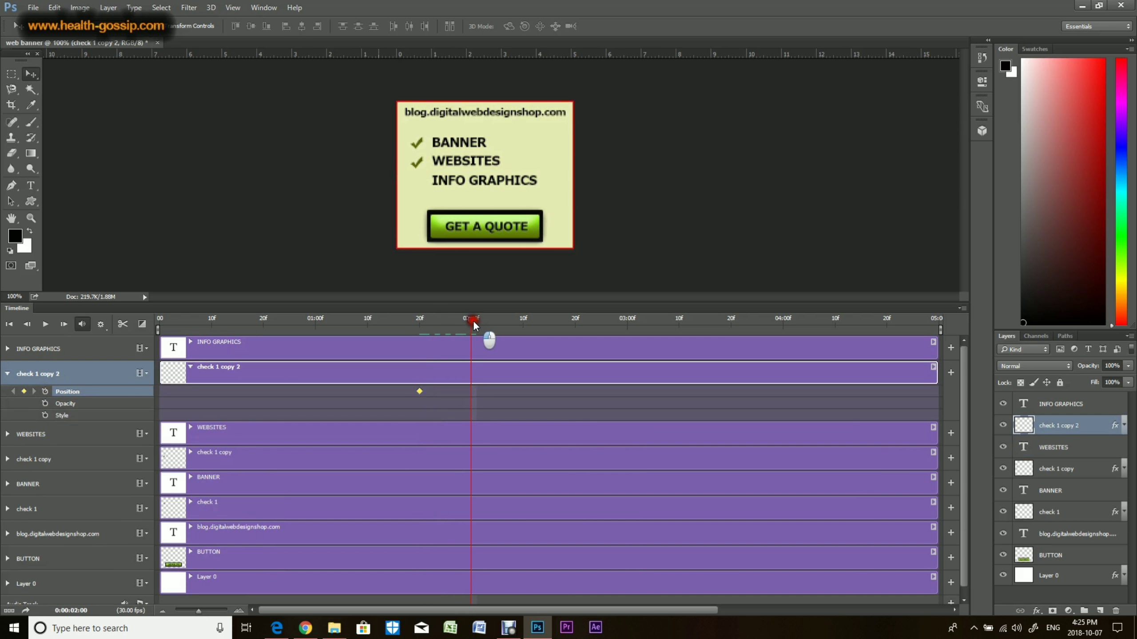
{"action": "left_click_drag", "start_coordinate": [340, 203], "coordinate": [367, 211]}
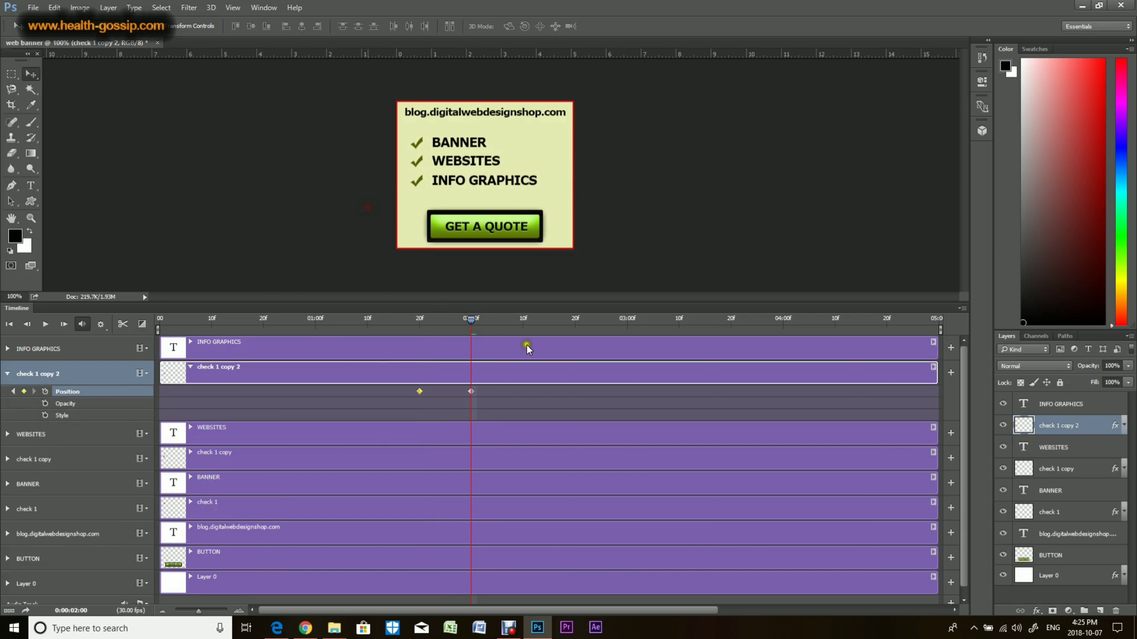
{"action": "left_click", "coordinate": [7, 373]}
Fade in the INFO GRAPHICS text with opacity keyframes of 0% at 2:00 and 100% at 2:10
{"action": "left_click", "coordinate": [7, 349]}
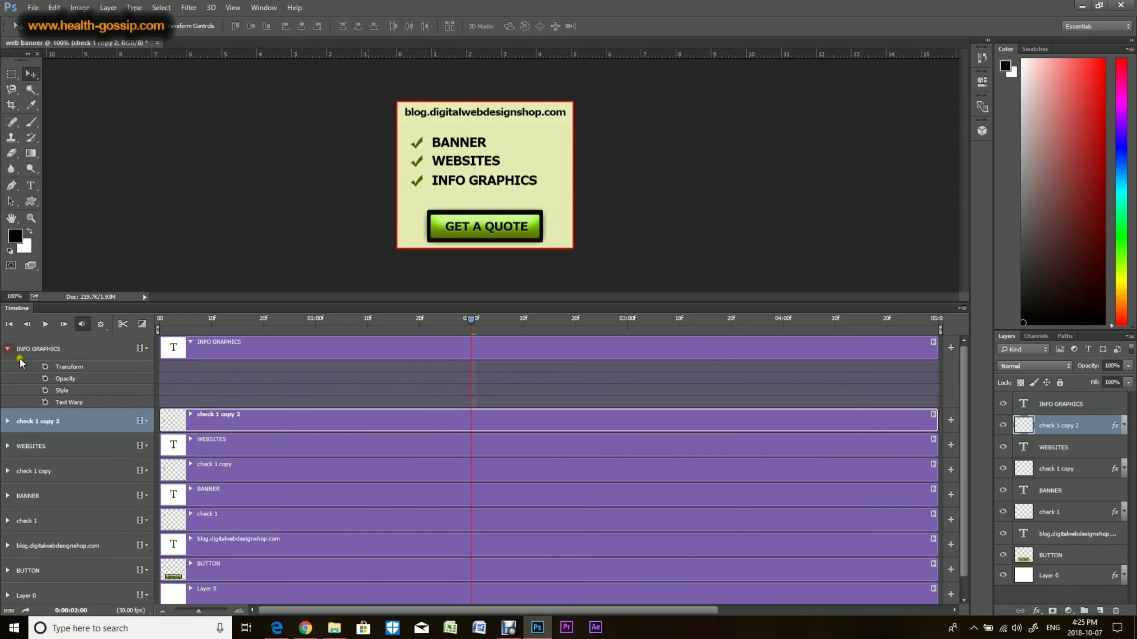
{"action": "left_click", "coordinate": [44, 378]}
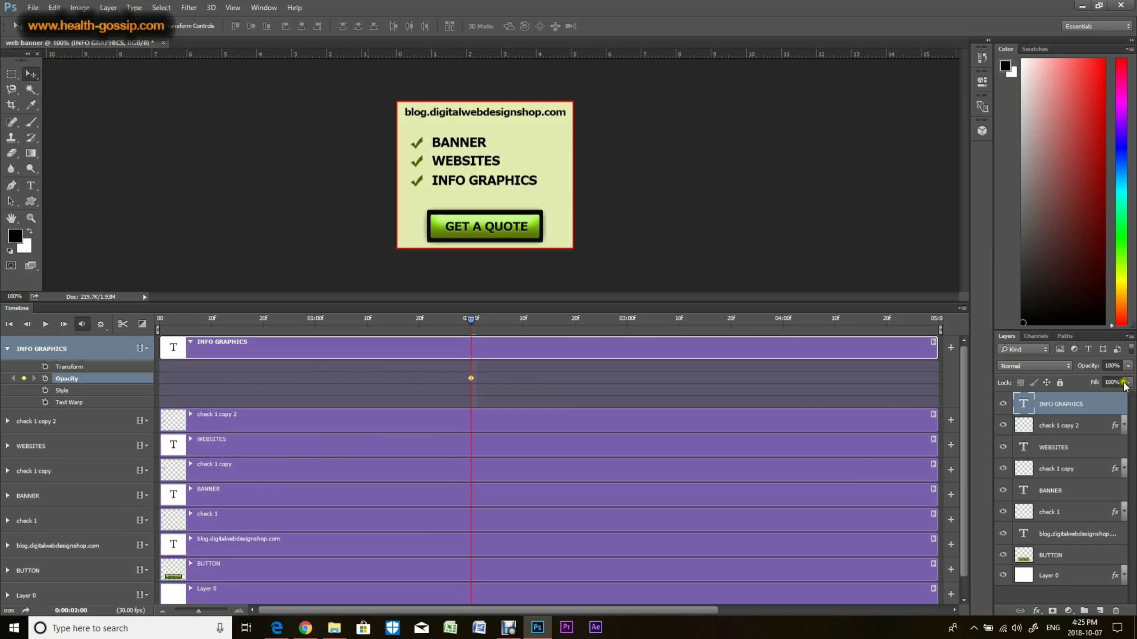
{"action": "left_click", "coordinate": [1126, 368]}
{"action": "left_click_drag", "start_coordinate": [1127, 374], "coordinate": [535, 338]}
{"action": "left_click", "coordinate": [1127, 366]}
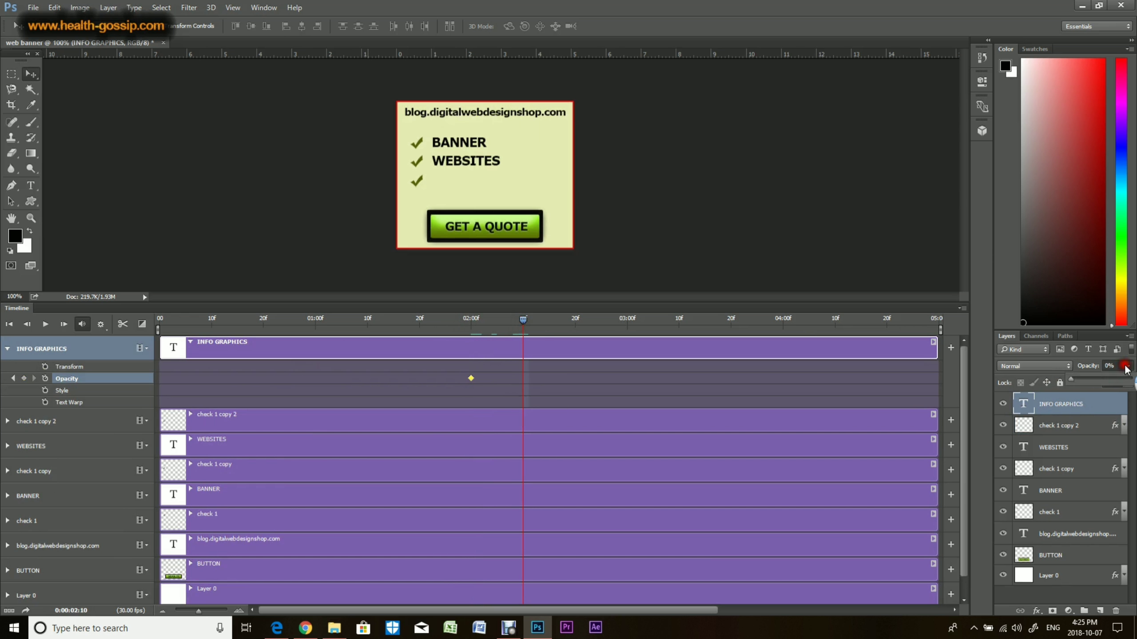
{"action": "left_click_drag", "start_coordinate": [1132, 378], "coordinate": [1133, 379]}
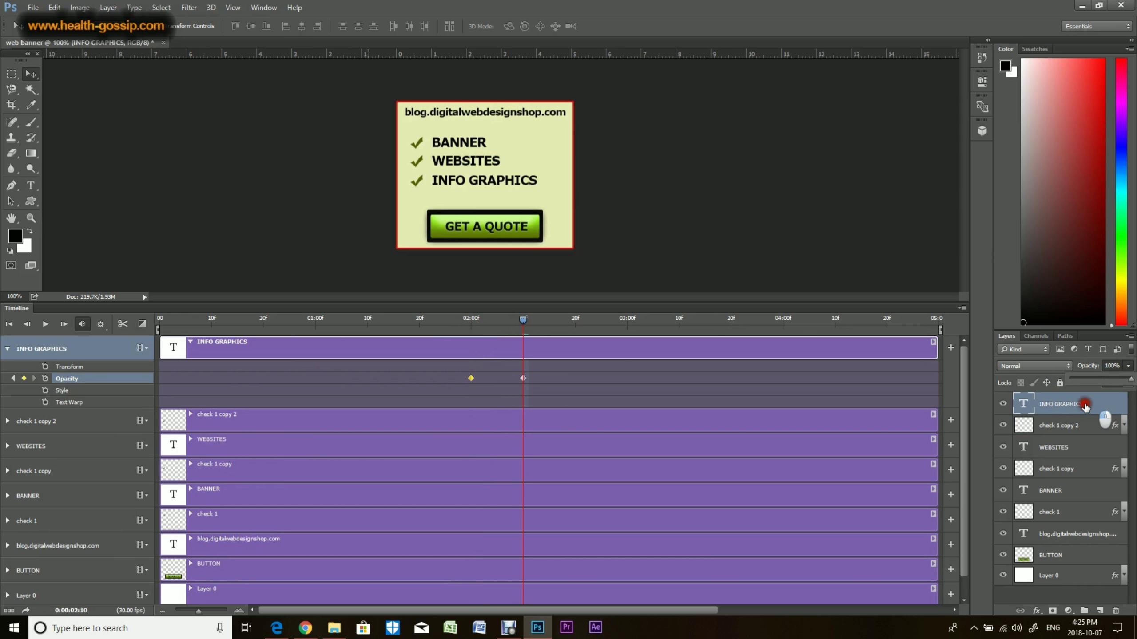
Shorten the timeline's work area so it ends at 2:10, and return the playhead to 0:00
{"action": "left_click", "coordinate": [1084, 406]}
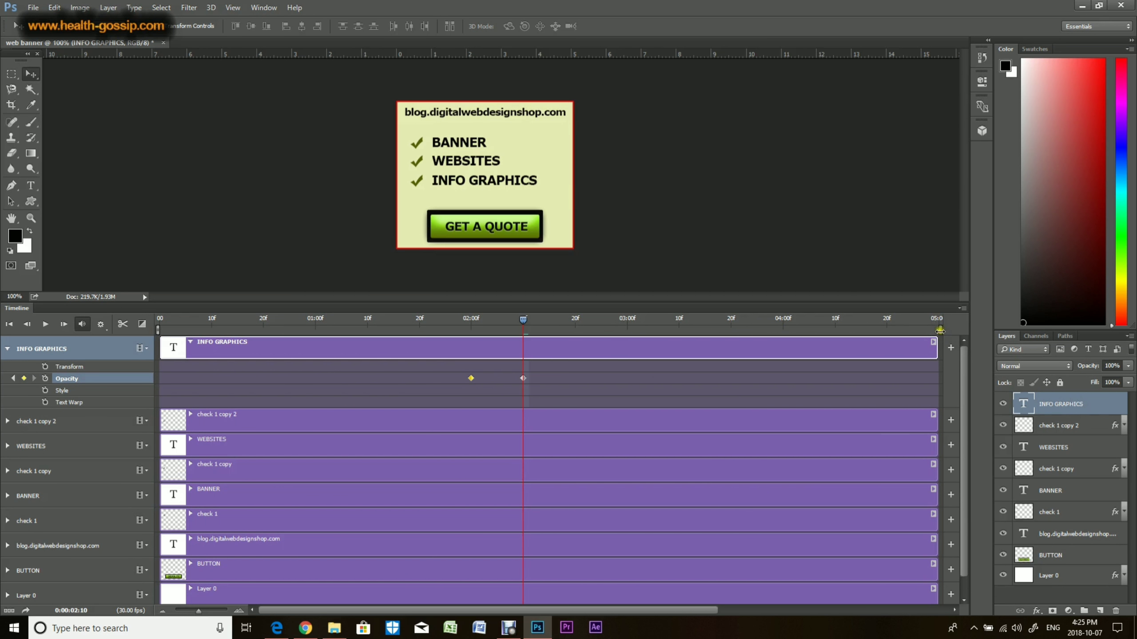
{"action": "left_click_drag", "start_coordinate": [940, 330], "coordinate": [525, 349]}
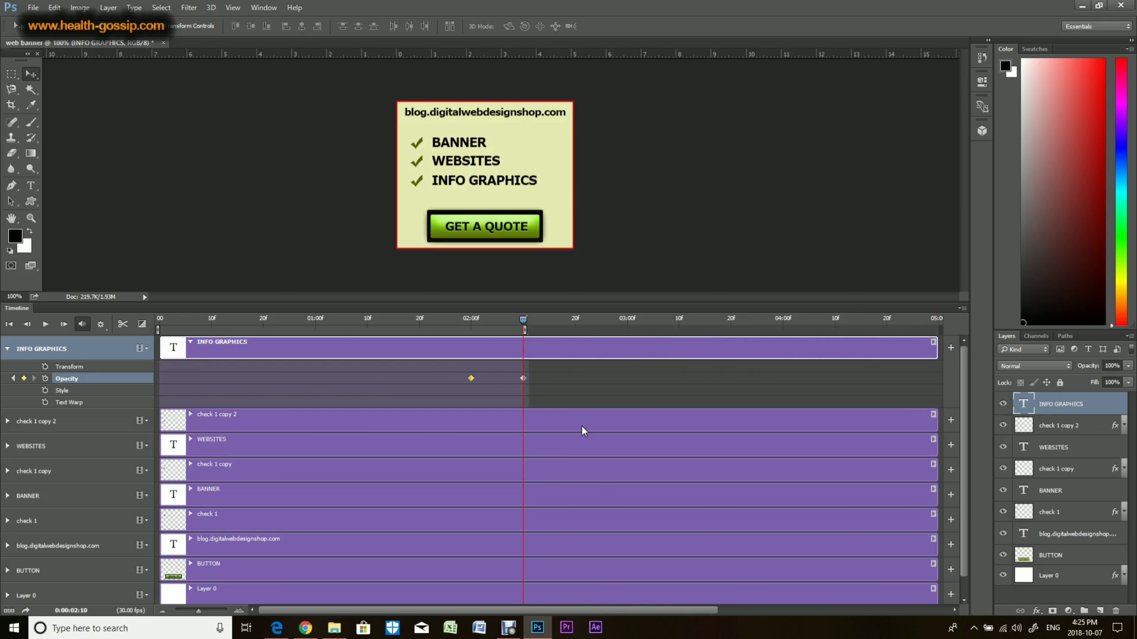
{"action": "left_click_drag", "start_coordinate": [519, 322], "coordinate": [152, 323]}
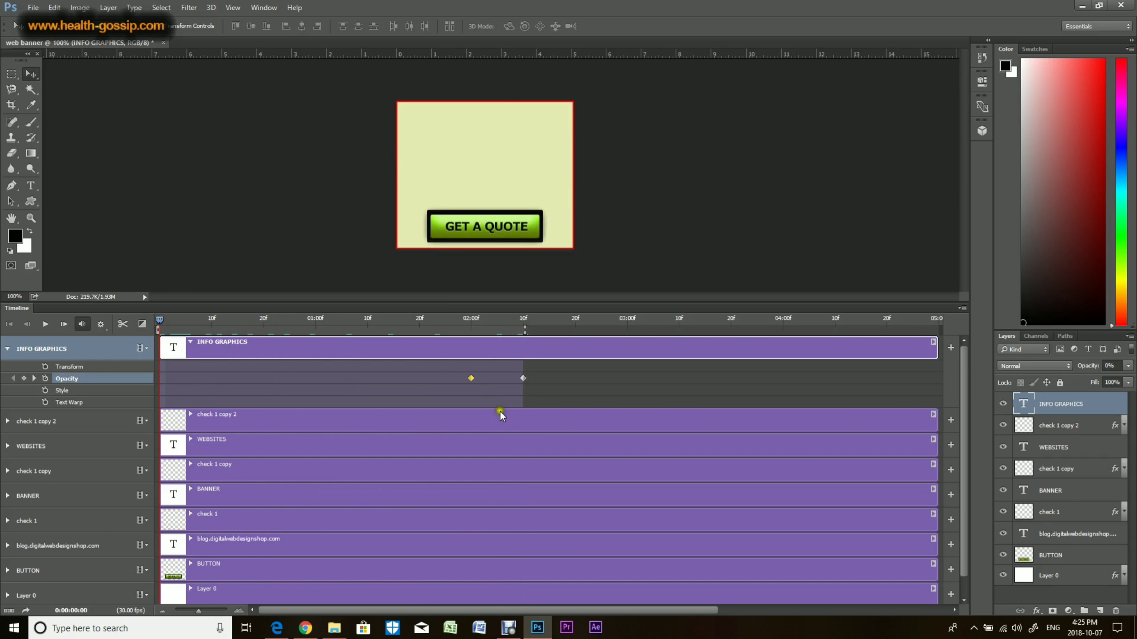
Select the BUTTON layer, collapse the INFO GRAPHICS track and add a starting opacity keyframe for BUTTON at 0:00
{"action": "scroll", "coordinate": [502, 434], "scroll_direction": "down", "scroll_amount": 1}
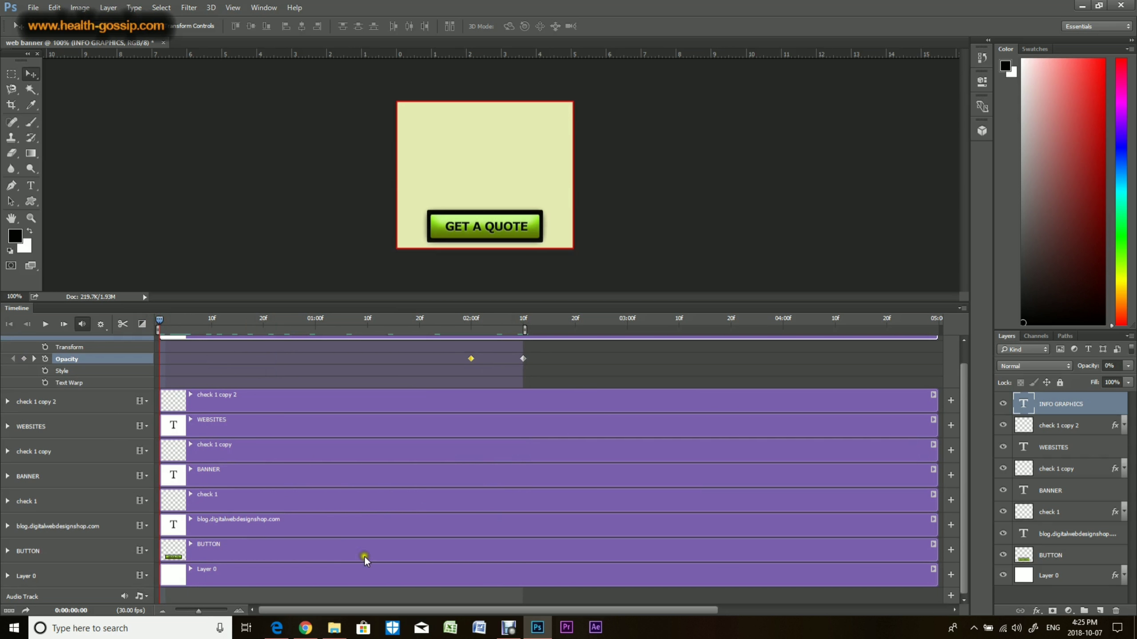
{"action": "left_click", "coordinate": [1068, 560]}
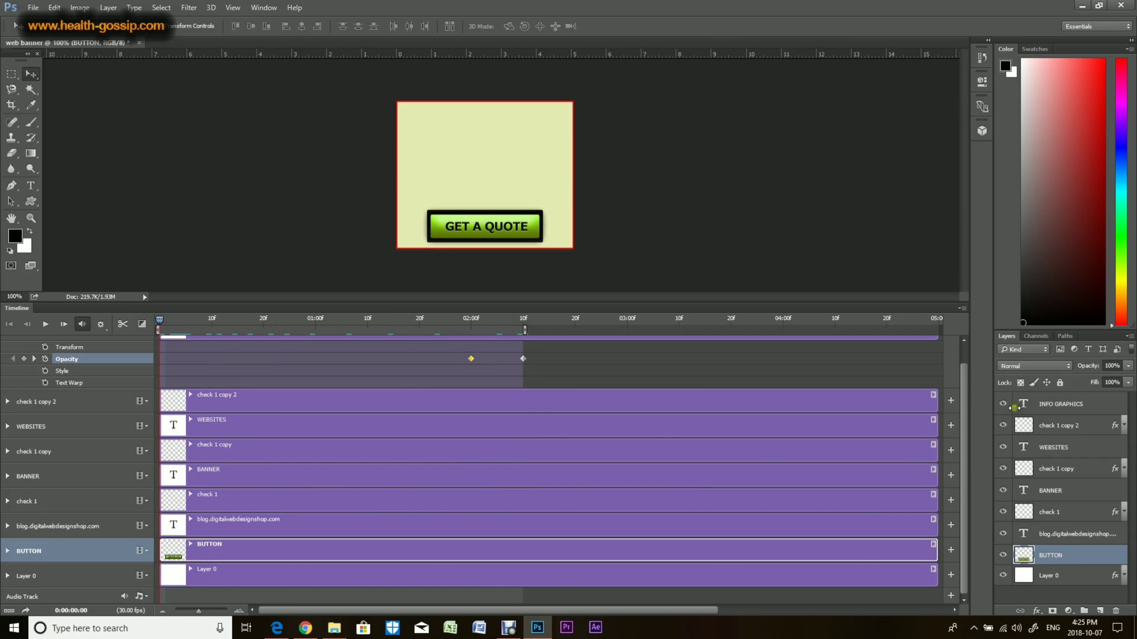
{"action": "scroll", "coordinate": [966, 413], "scroll_direction": "up", "scroll_amount": 1}
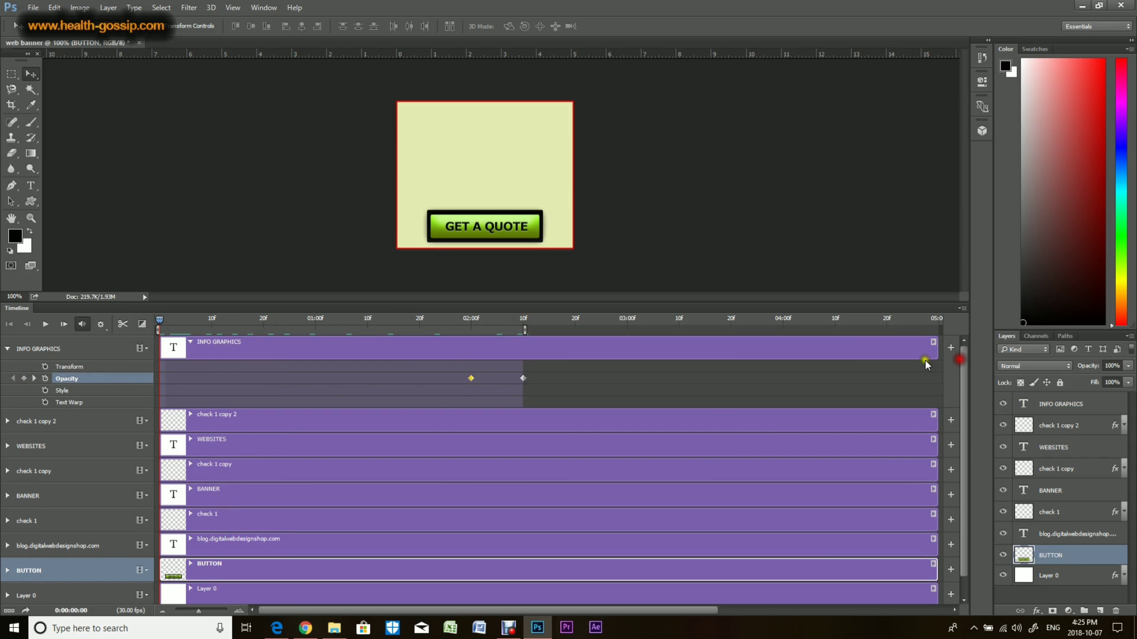
{"action": "left_click", "coordinate": [7, 349]}
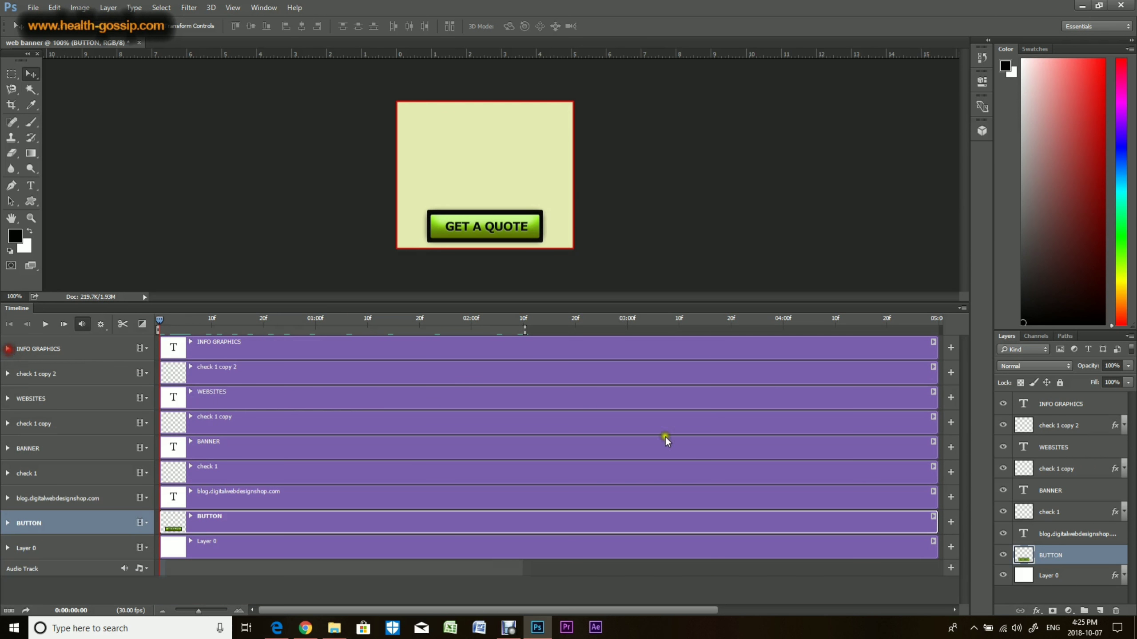
{"action": "left_click", "coordinate": [8, 523]}
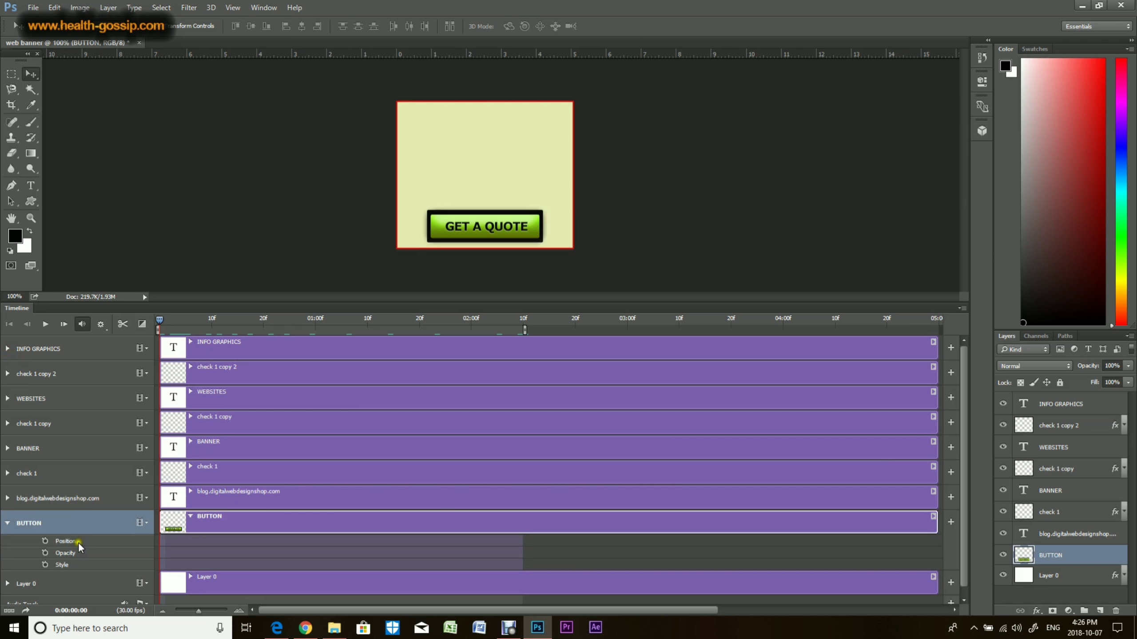
{"action": "left_click", "coordinate": [50, 553]}
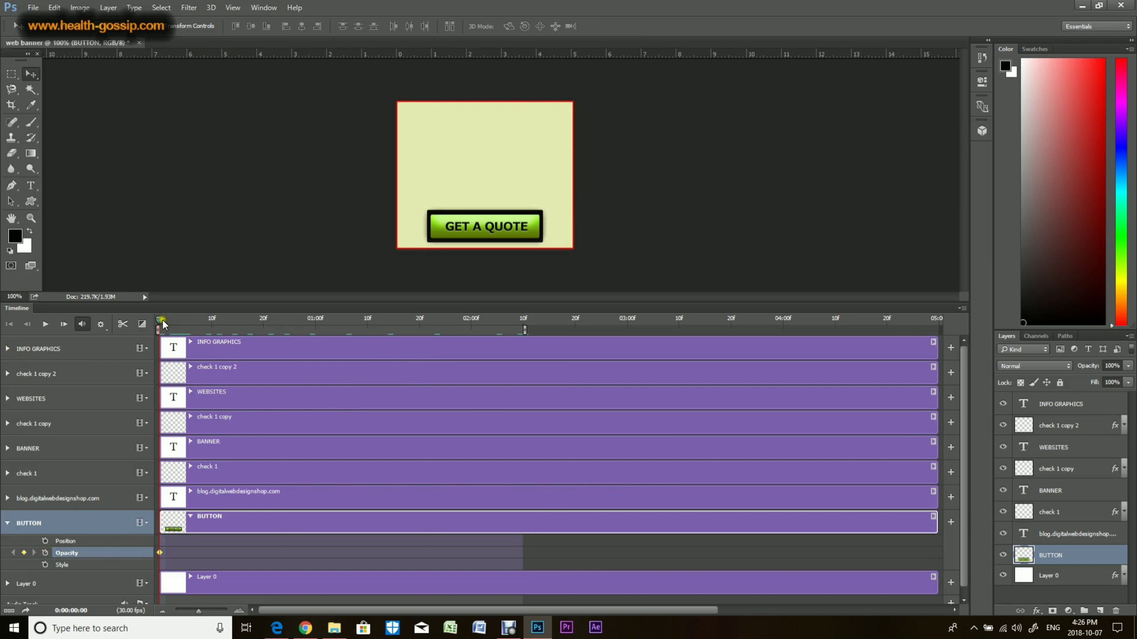
Add opacity keyframes to the BUTTON layer of 50% at 0:10 and 100% at 0:20
{"action": "left_click_drag", "start_coordinate": [159, 323], "coordinate": [212, 319]}
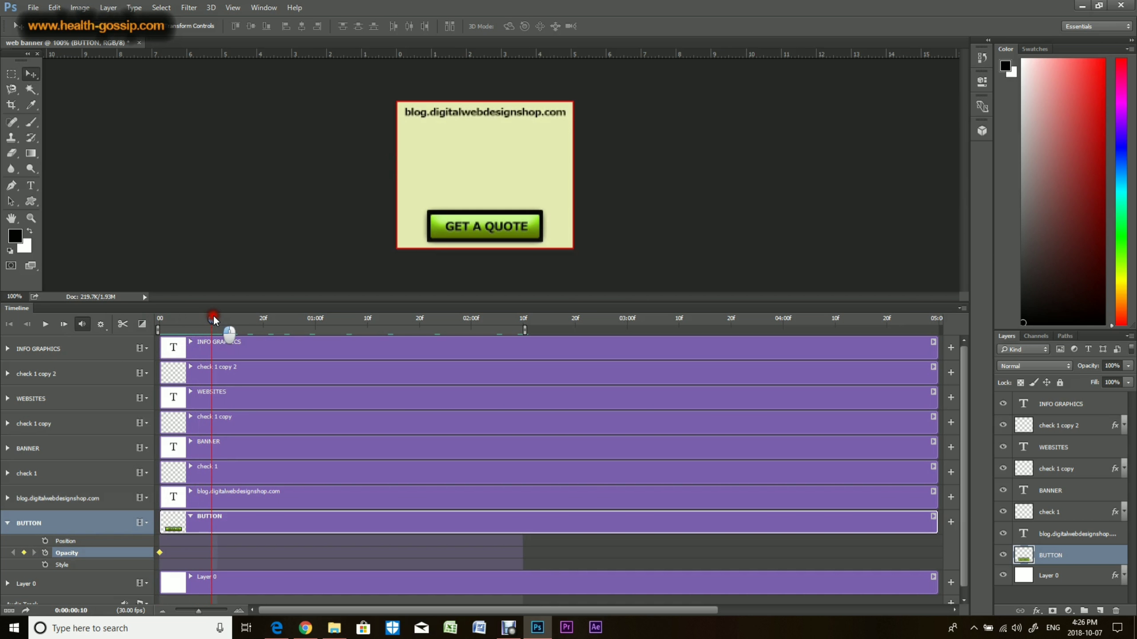
{"action": "left_click_drag", "start_coordinate": [1112, 365], "coordinate": [1103, 369]}
{"action": "type", "text": "5"}
{"action": "key", "text": "Return"}
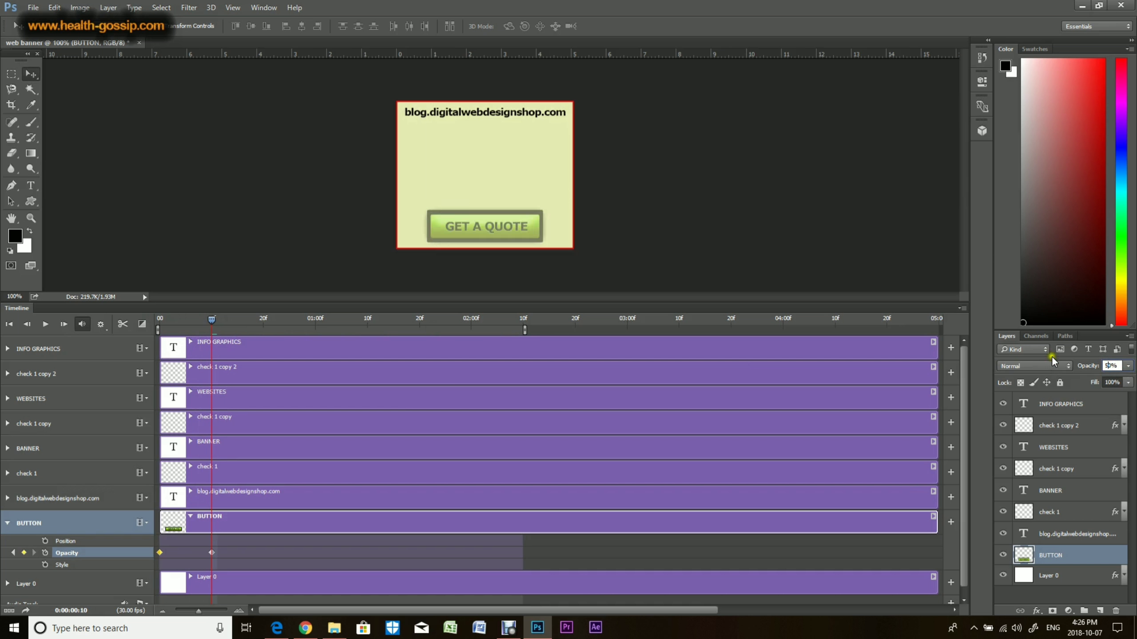
{"action": "left_click_drag", "start_coordinate": [214, 318], "coordinate": [264, 319]}
{"action": "left_click", "coordinate": [1128, 366]}
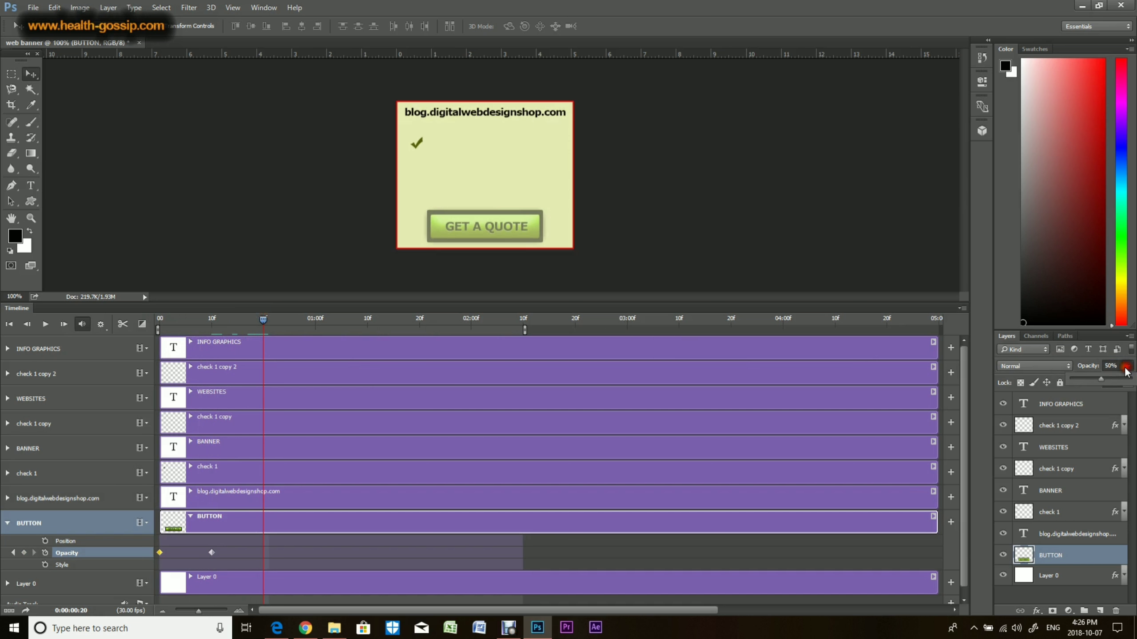
{"action": "left_click_drag", "start_coordinate": [1117, 379], "coordinate": [1132, 378]}
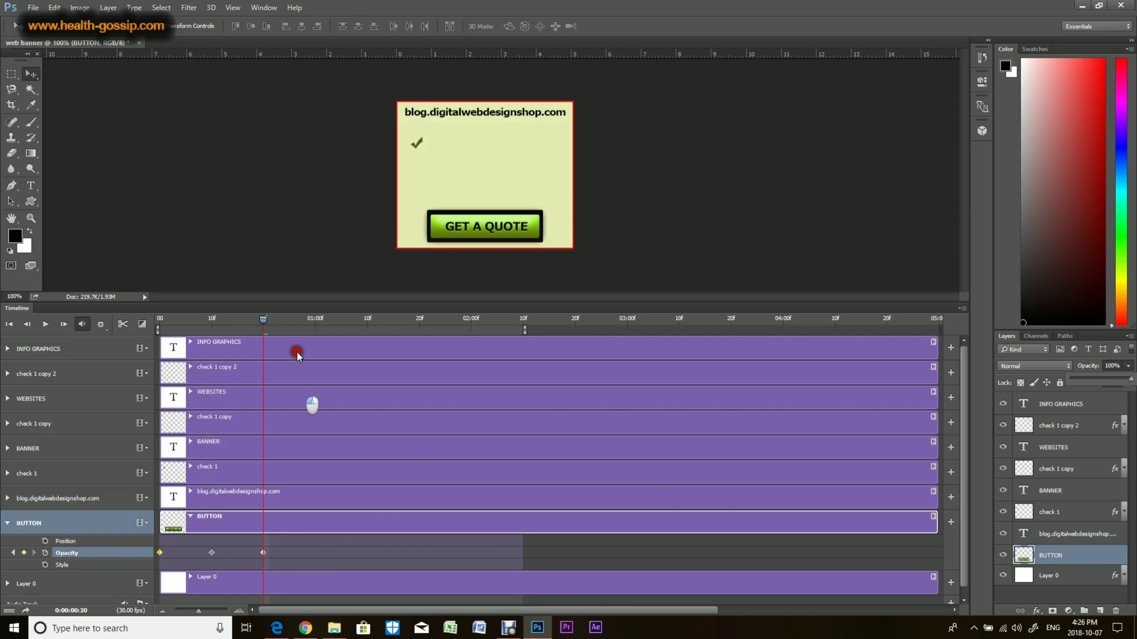
Continue the button's pulse with opacity keyframes of 50% at 1:00 and 100% at 1:10
{"action": "left_click_drag", "start_coordinate": [264, 320], "coordinate": [315, 319]}
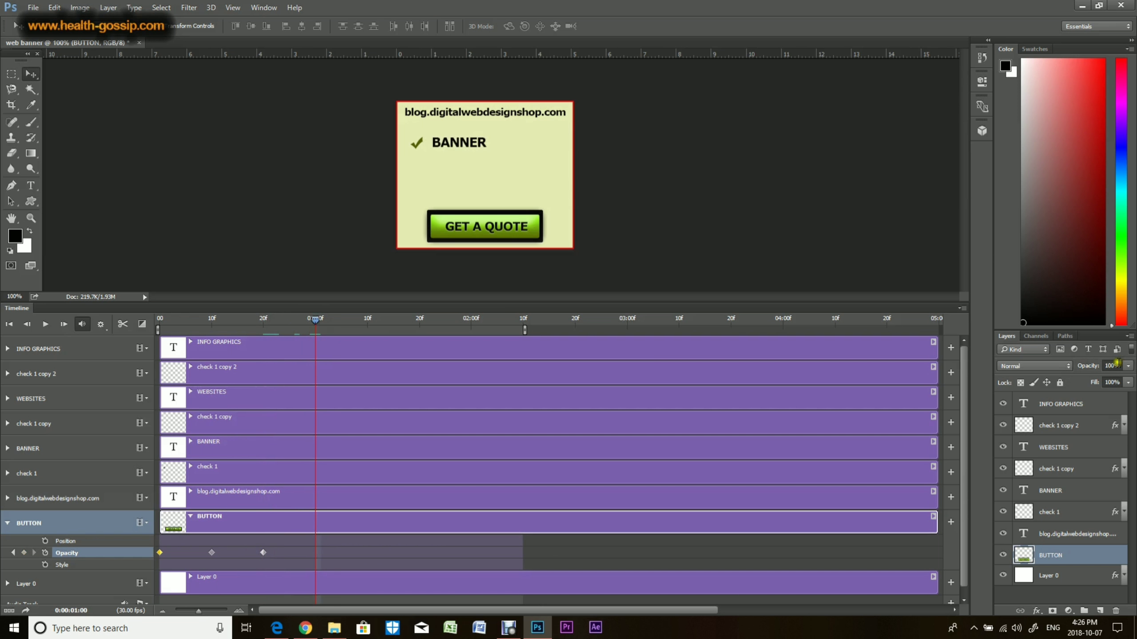
{"action": "left_click", "coordinate": [1113, 366]}
{"action": "type", "text": "50"}
{"action": "key", "text": "Return"}
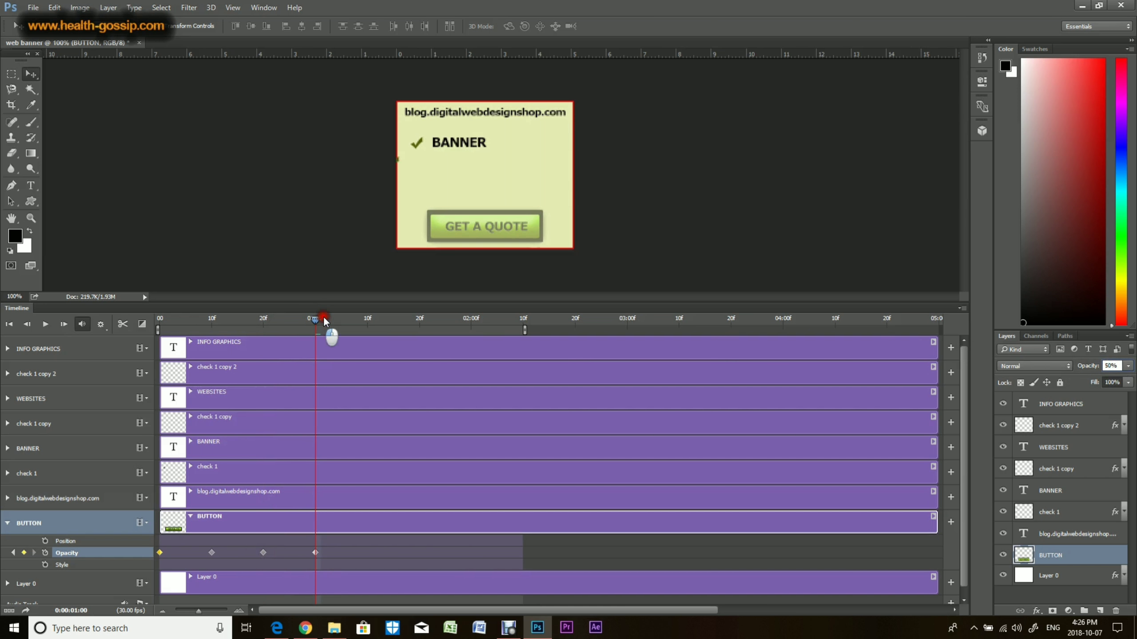
{"action": "left_click_drag", "start_coordinate": [324, 316], "coordinate": [366, 315]}
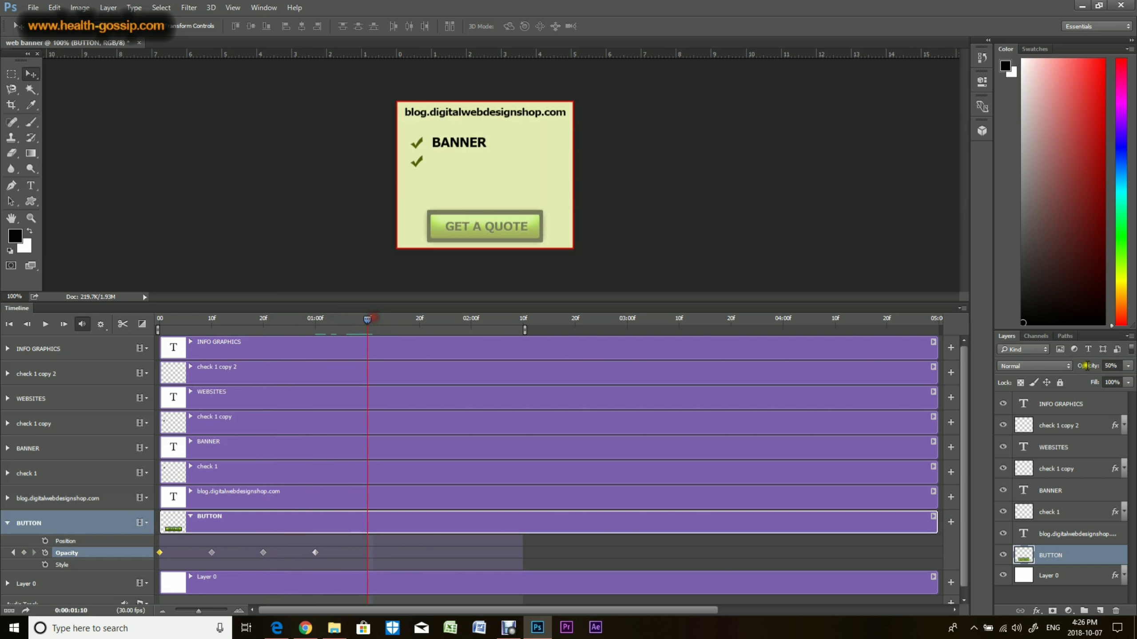
{"action": "left_click", "coordinate": [1128, 366]}
{"action": "left_click_drag", "start_coordinate": [1102, 379], "coordinate": [1133, 377]}
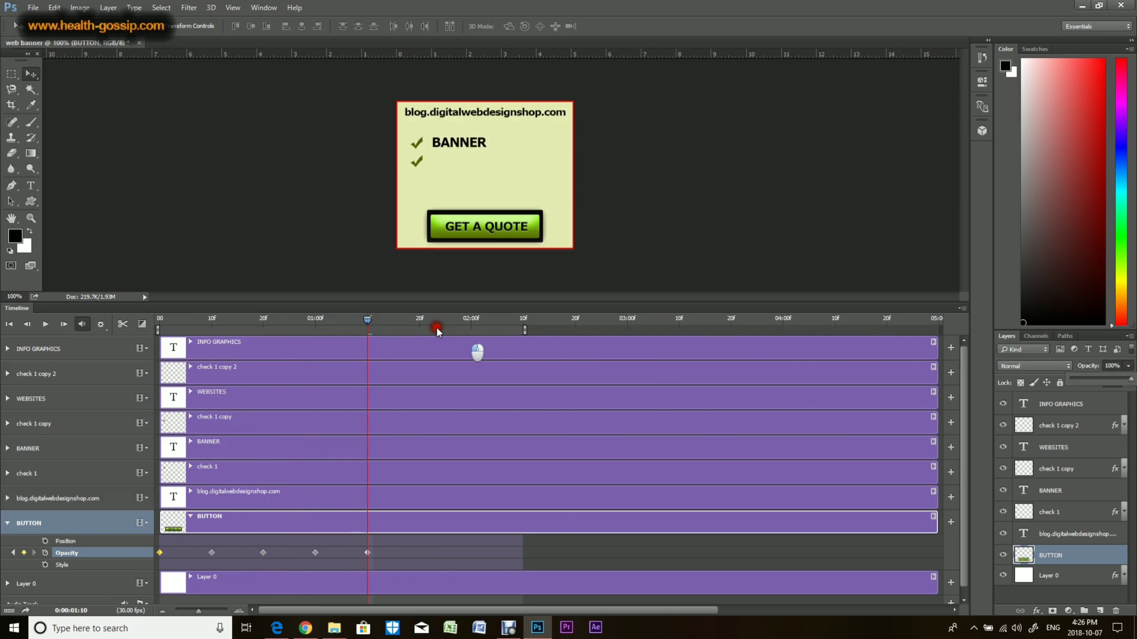
Add further BUTTON opacity keyframes of 50% at 1:20 and 100% at 2:00
{"action": "left_click_drag", "start_coordinate": [367, 318], "coordinate": [417, 318]}
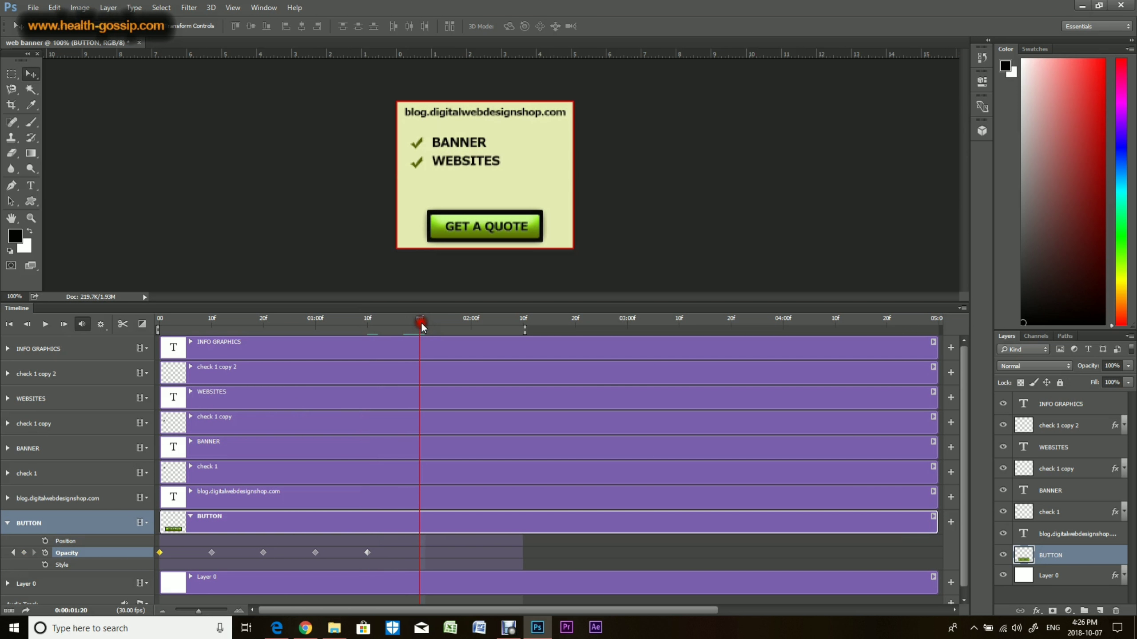
{"action": "left_click", "coordinate": [1112, 365]}
{"action": "left_click", "coordinate": [1086, 371]}
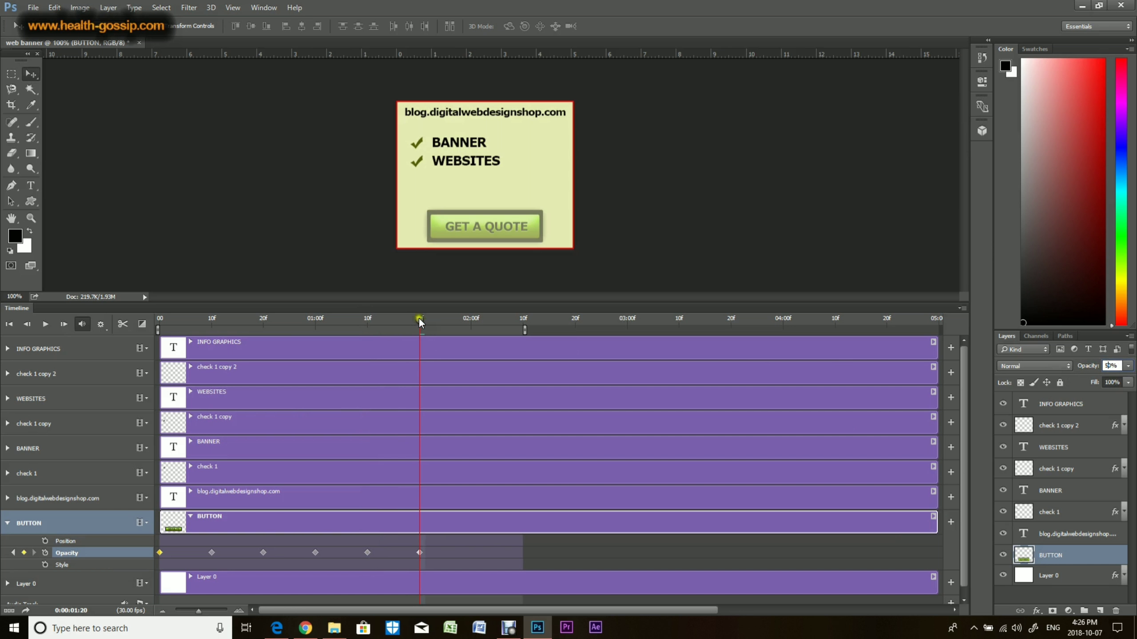
{"action": "left_click_drag", "start_coordinate": [419, 320], "coordinate": [470, 319]}
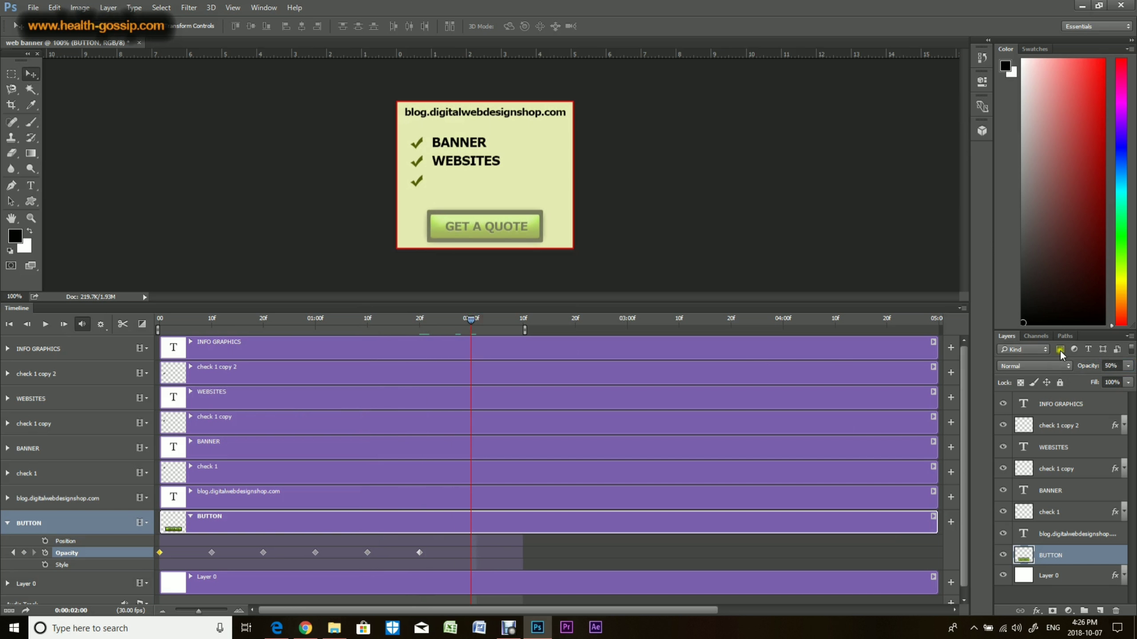
{"action": "left_click", "coordinate": [1127, 366]}
{"action": "left_click", "coordinate": [1130, 380]}
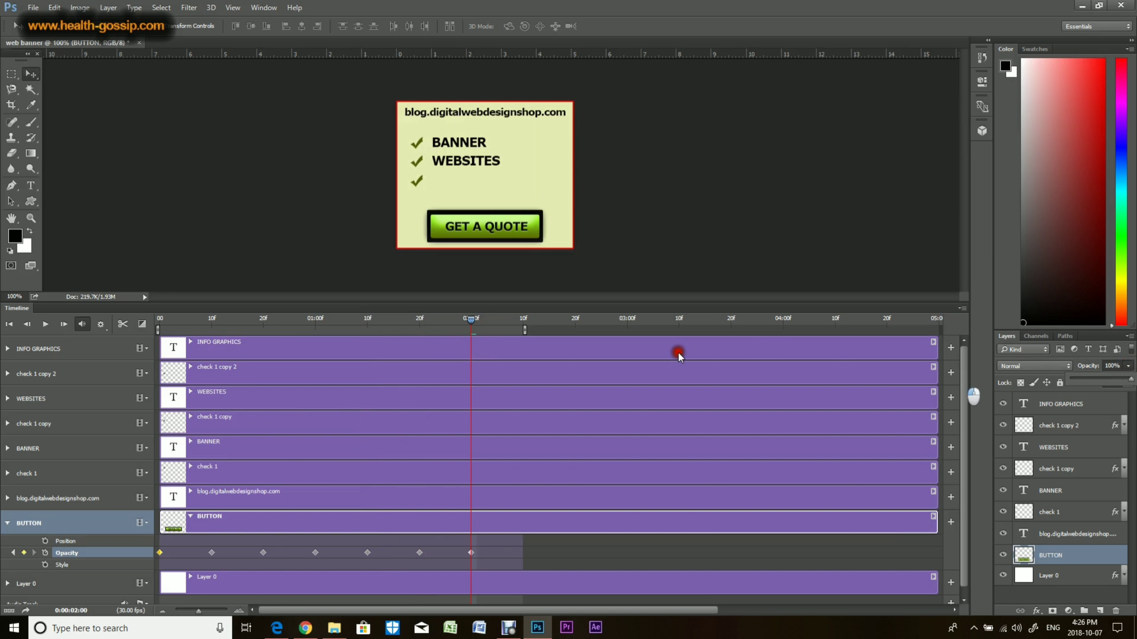
End the button's animation with a 0% opacity keyframe at 2:10 and collapse the BUTTON track
{"action": "left_click_drag", "start_coordinate": [471, 320], "coordinate": [523, 318]}
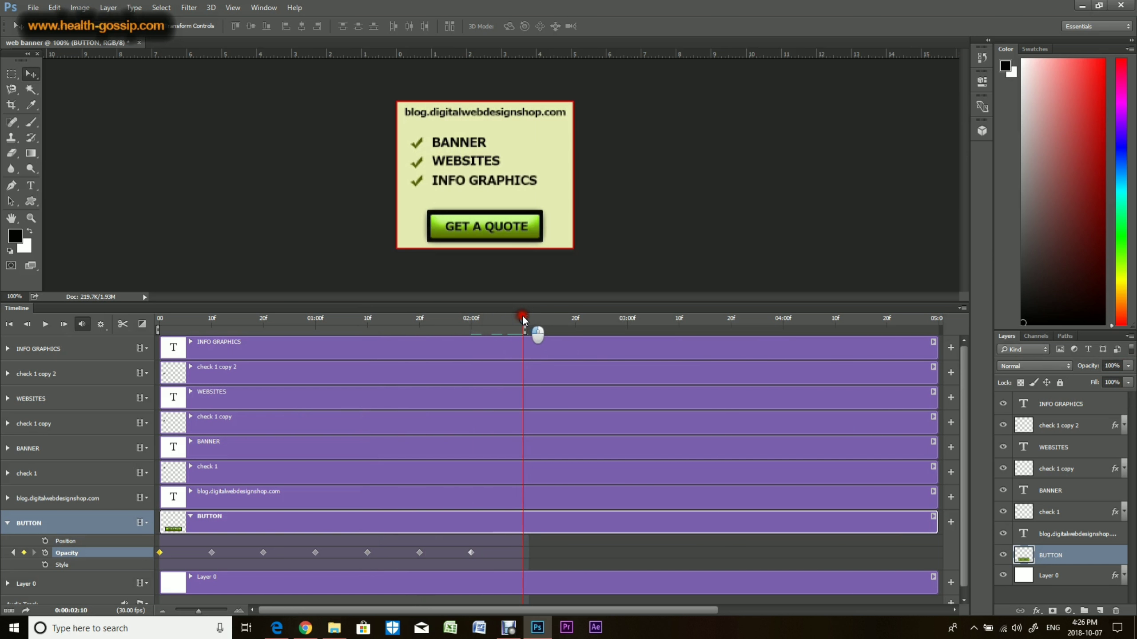
{"action": "left_click", "coordinate": [1128, 366]}
{"action": "left_click", "coordinate": [1058, 379]}
{"action": "left_click_drag", "start_coordinate": [1076, 381], "coordinate": [1066, 380]}
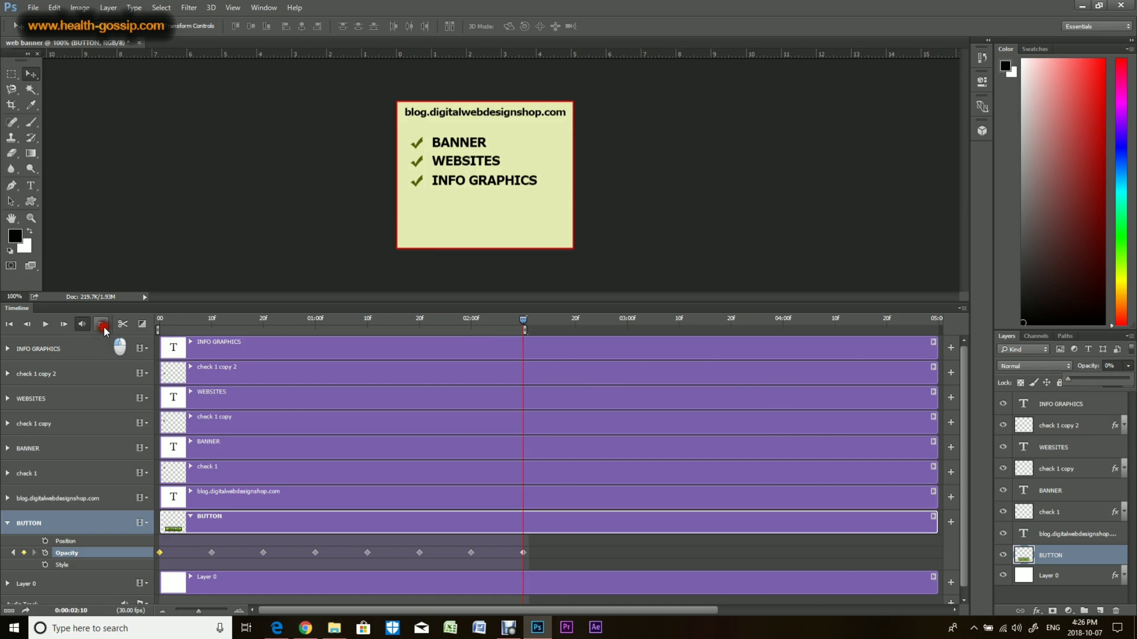
{"action": "left_click", "coordinate": [8, 521]}
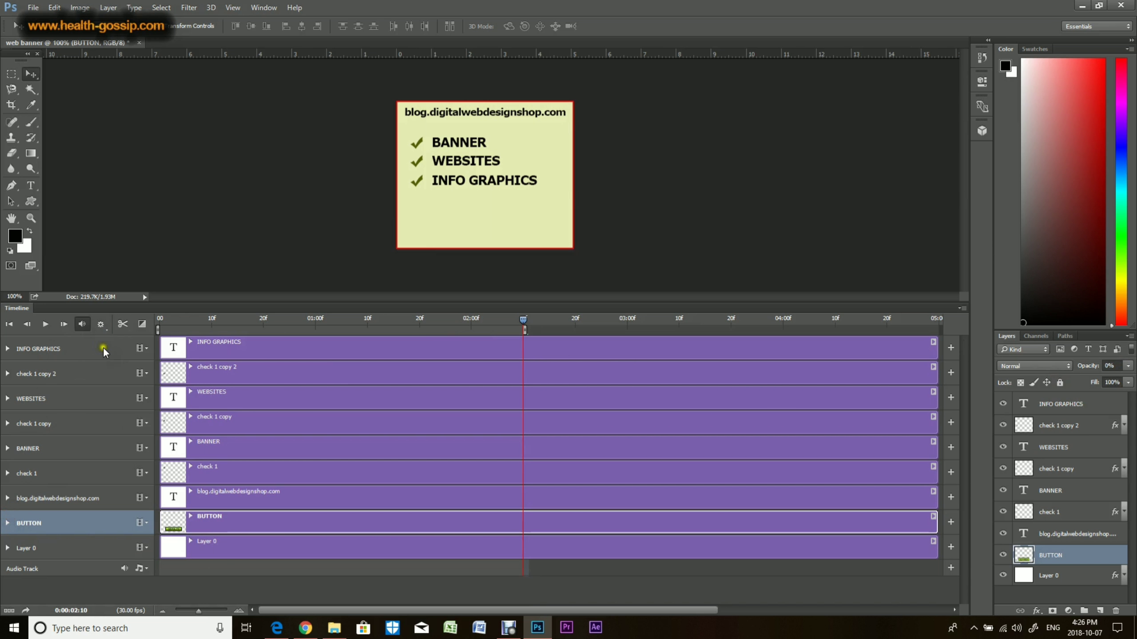
Check the Loop Playback option, play the banner animation, and stop it with the playhead back at 0:00
{"action": "left_click", "coordinate": [101, 324]}
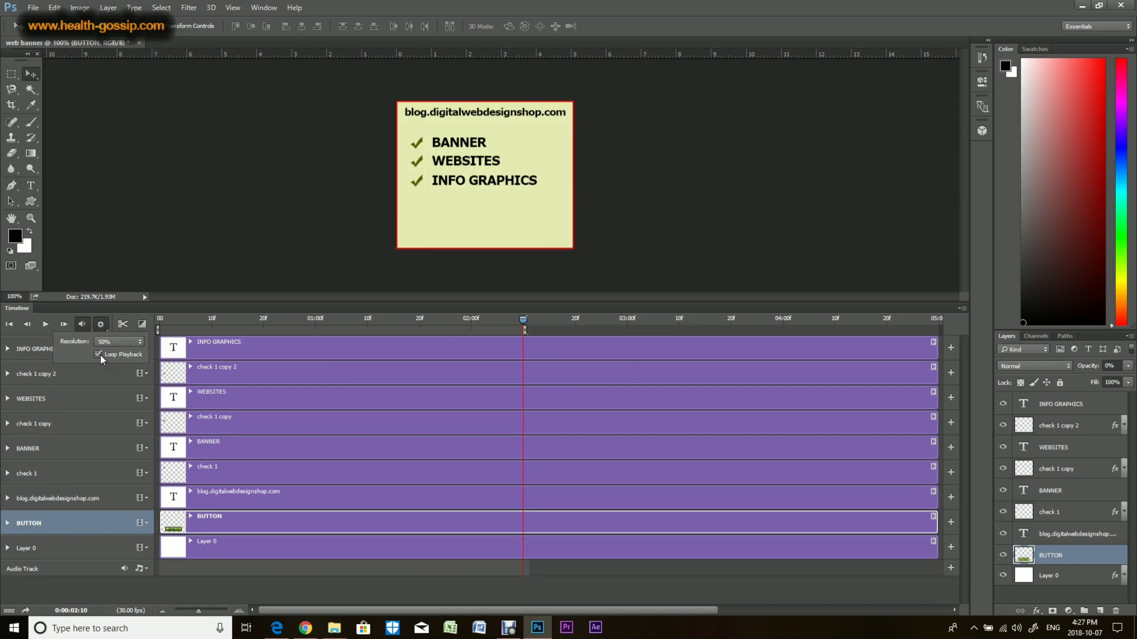
{"action": "left_click", "coordinate": [103, 330]}
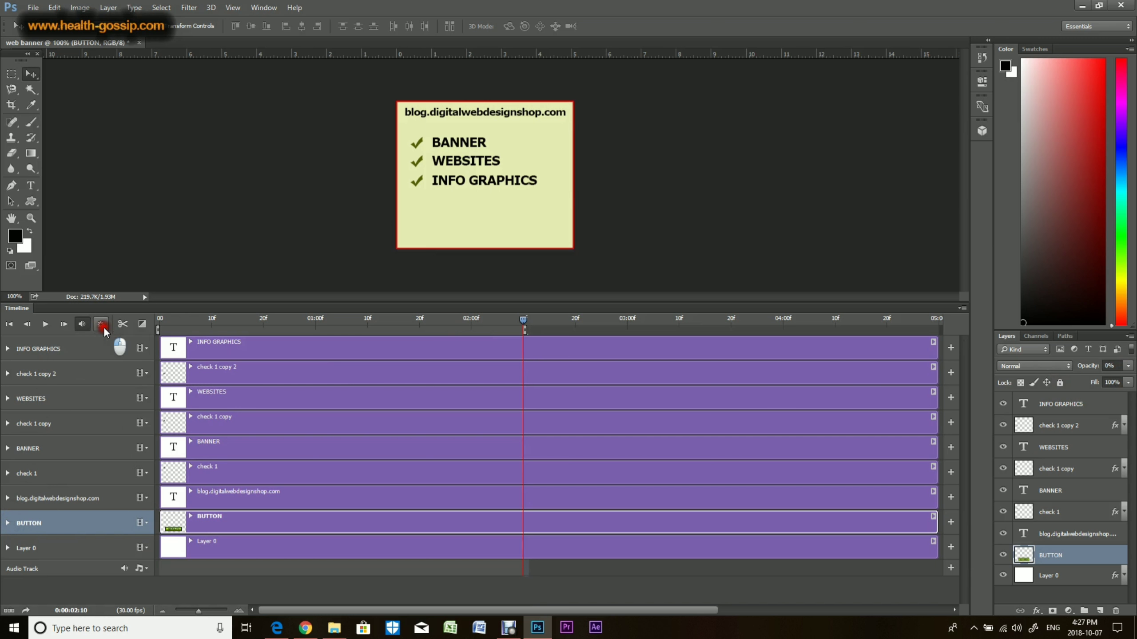
{"action": "left_click", "coordinate": [46, 326]}
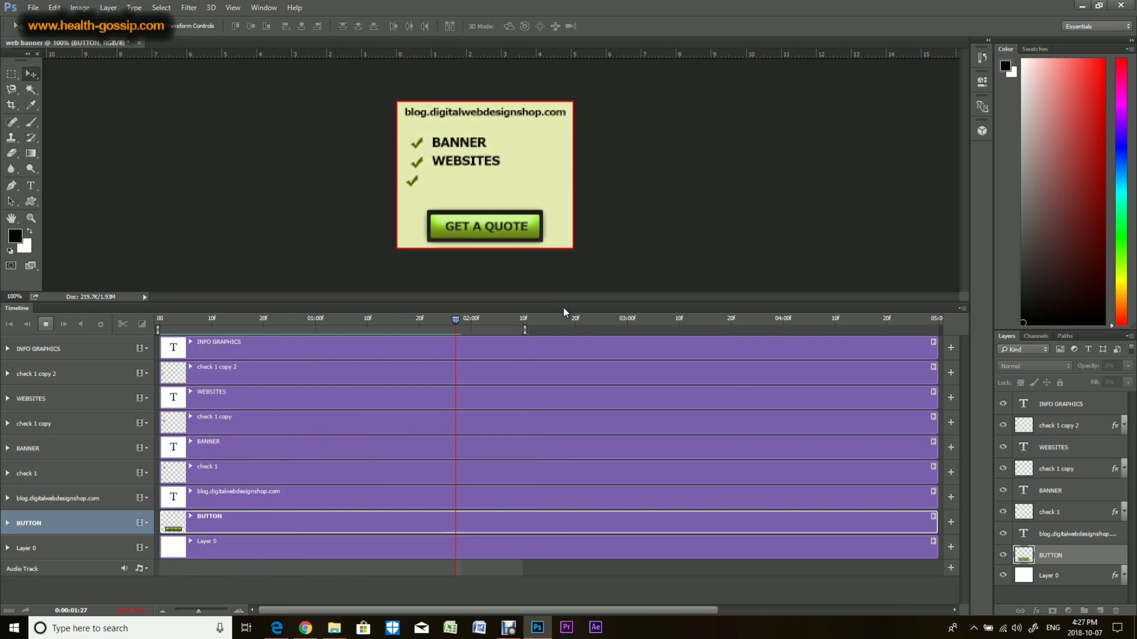
{"action": "left_click", "coordinate": [42, 324]}
{"action": "left_click_drag", "start_coordinate": [204, 323], "coordinate": [160, 319]}
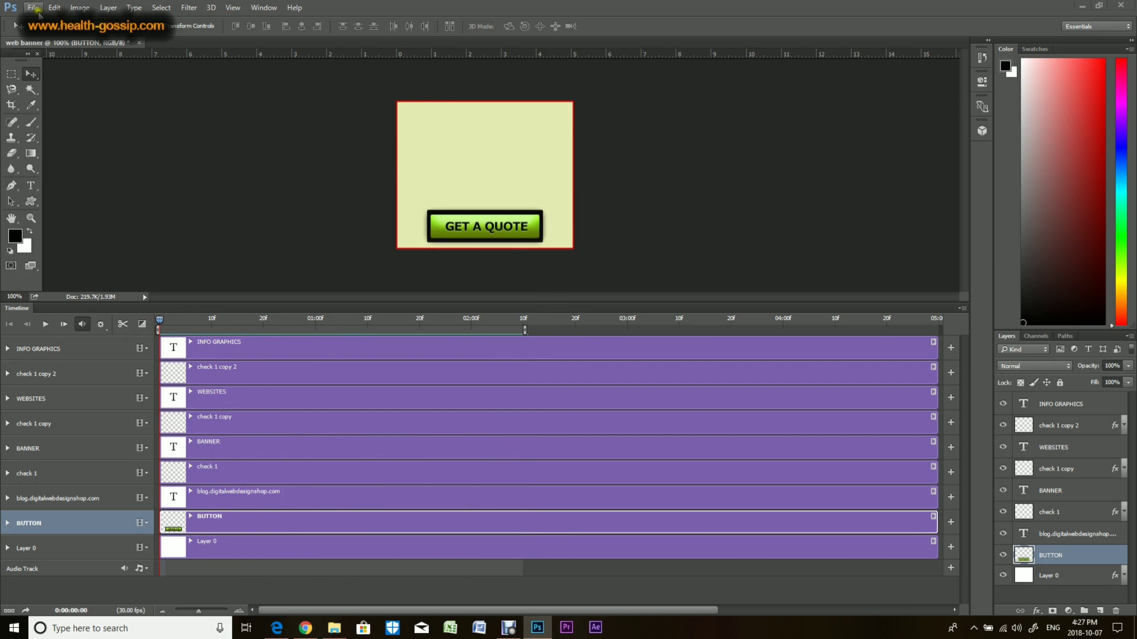
Open Save for Web for the banner as a 300 x 250 px GIF and set its looping to Forever
{"action": "left_click", "coordinate": [39, 13]}
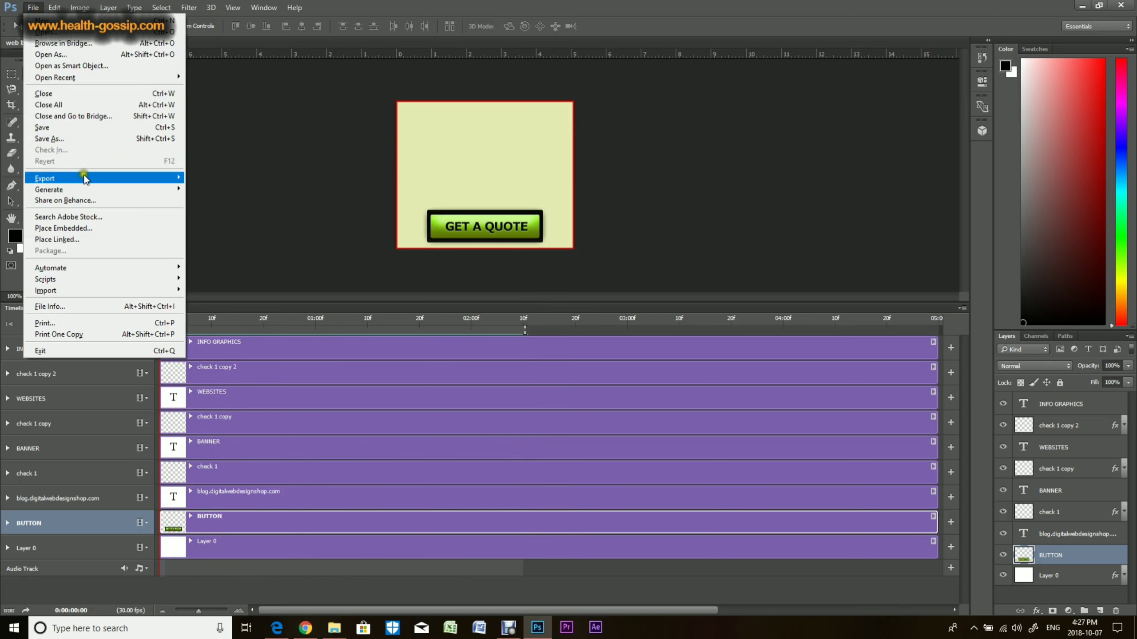
{"action": "mouse_move", "coordinate": [118, 180]}
{"action": "left_click", "coordinate": [227, 222]}
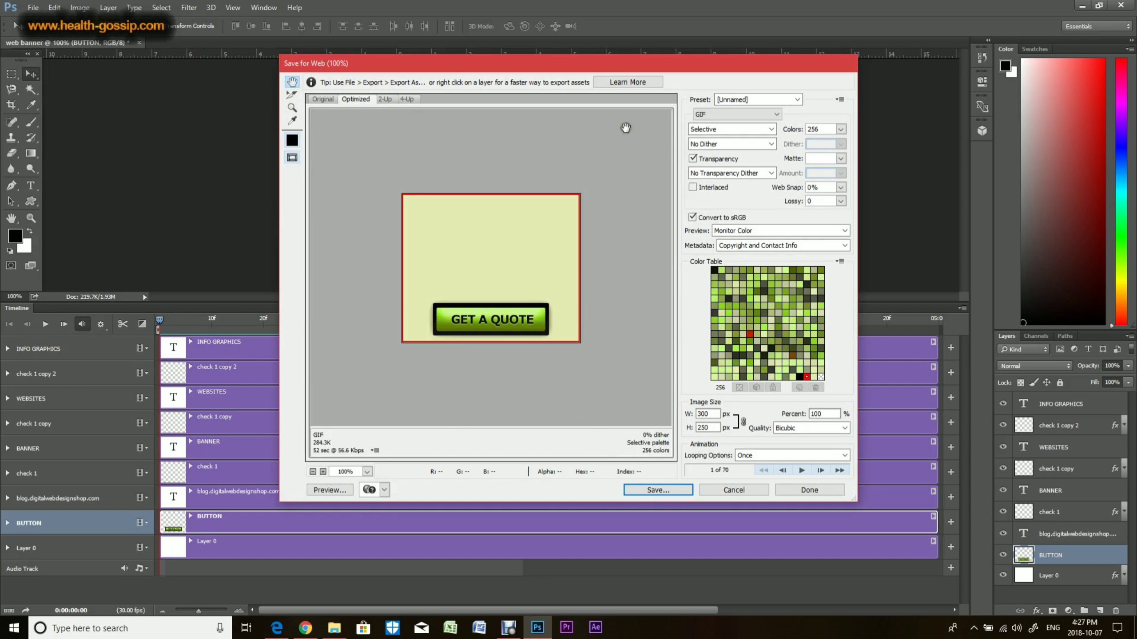
{"action": "left_click", "coordinate": [800, 456]}
{"action": "left_click", "coordinate": [782, 476]}
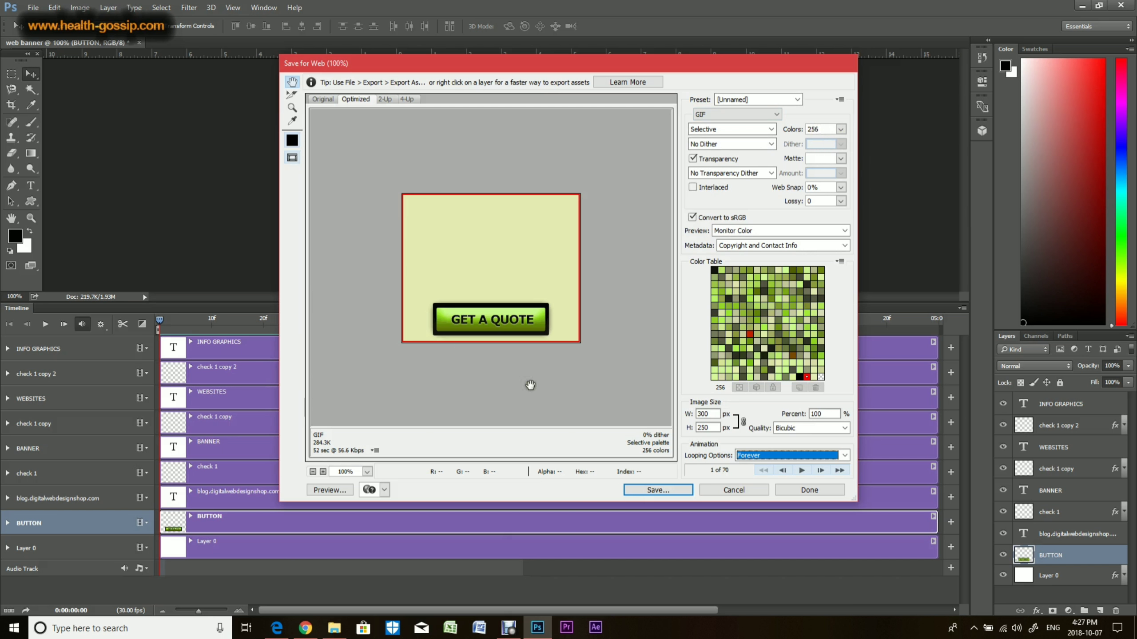
Preview the GIF animation and save it as web-banner NEW in the web banner tutorial folder, using the Images Only format
{"action": "left_click", "coordinate": [801, 471]}
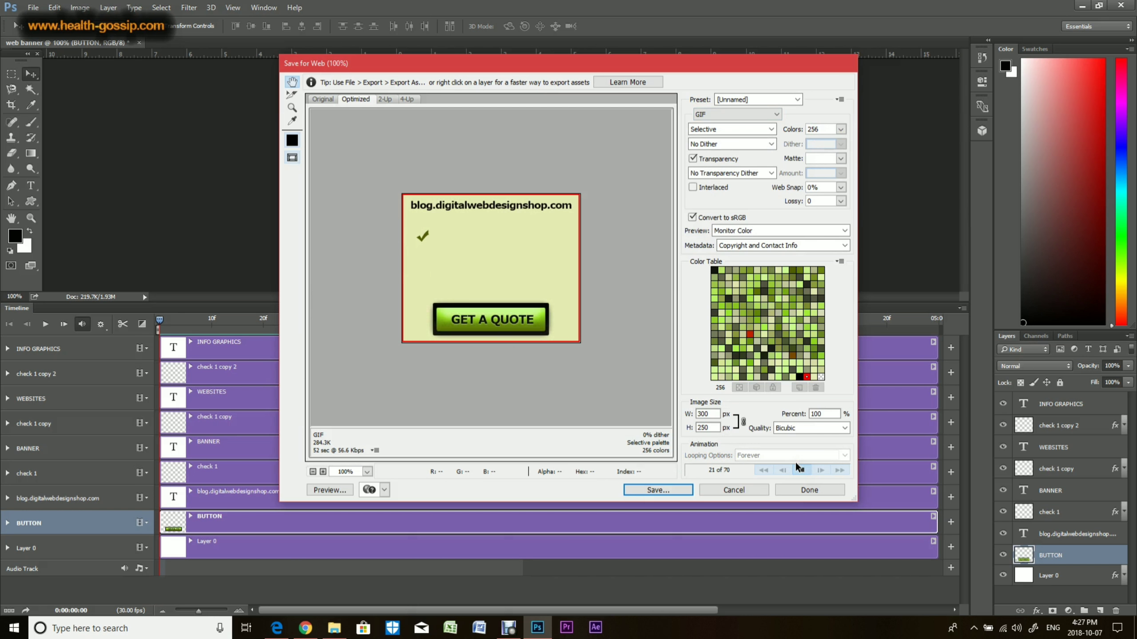
{"action": "left_click", "coordinate": [659, 490]}
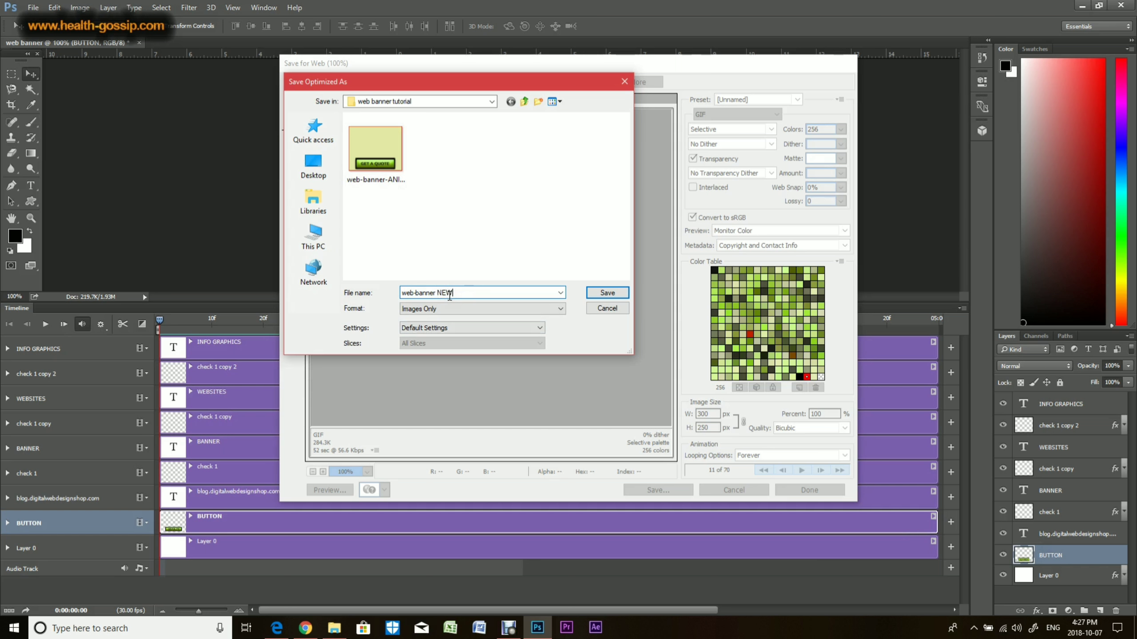
{"action": "left_click", "coordinate": [615, 293]}
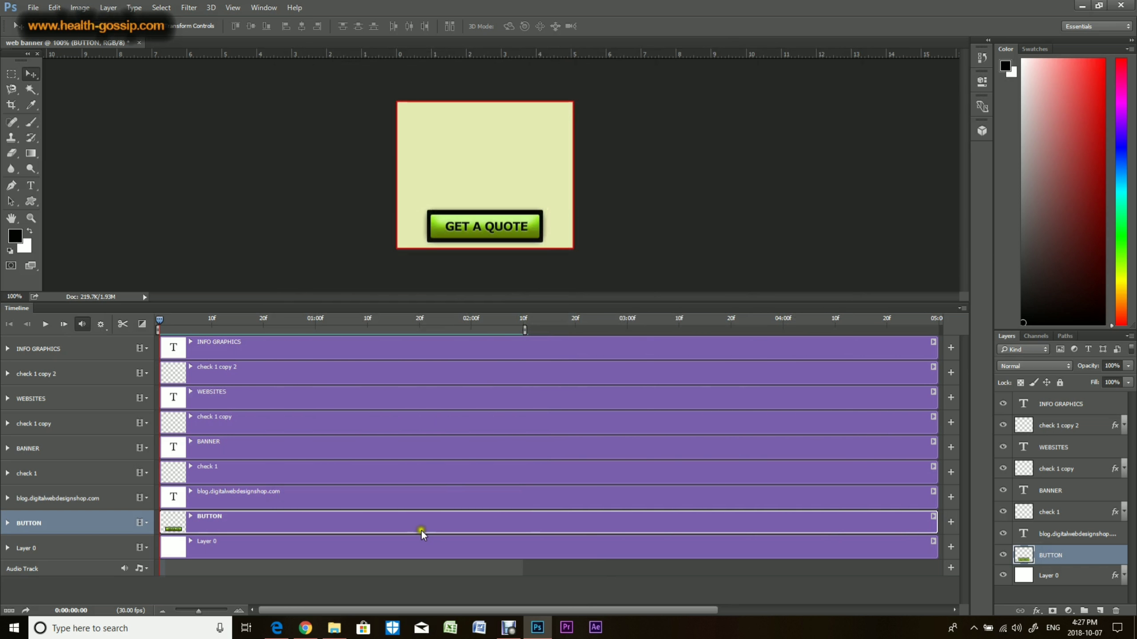
Switch to File Explorer, go to the web banner tutorial folder in Tutorials Videos, and open the exported web-banner-NEW GIF to check its animation
{"action": "left_click", "coordinate": [334, 628]}
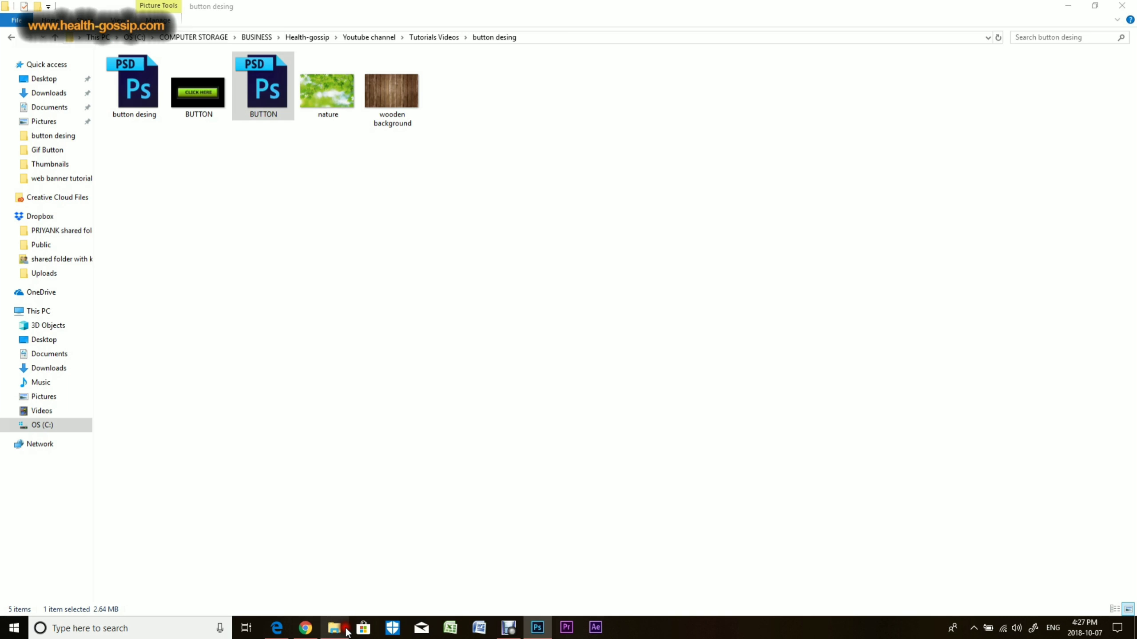
{"action": "left_click", "coordinate": [424, 38]}
{"action": "left_click", "coordinate": [161, 148]}
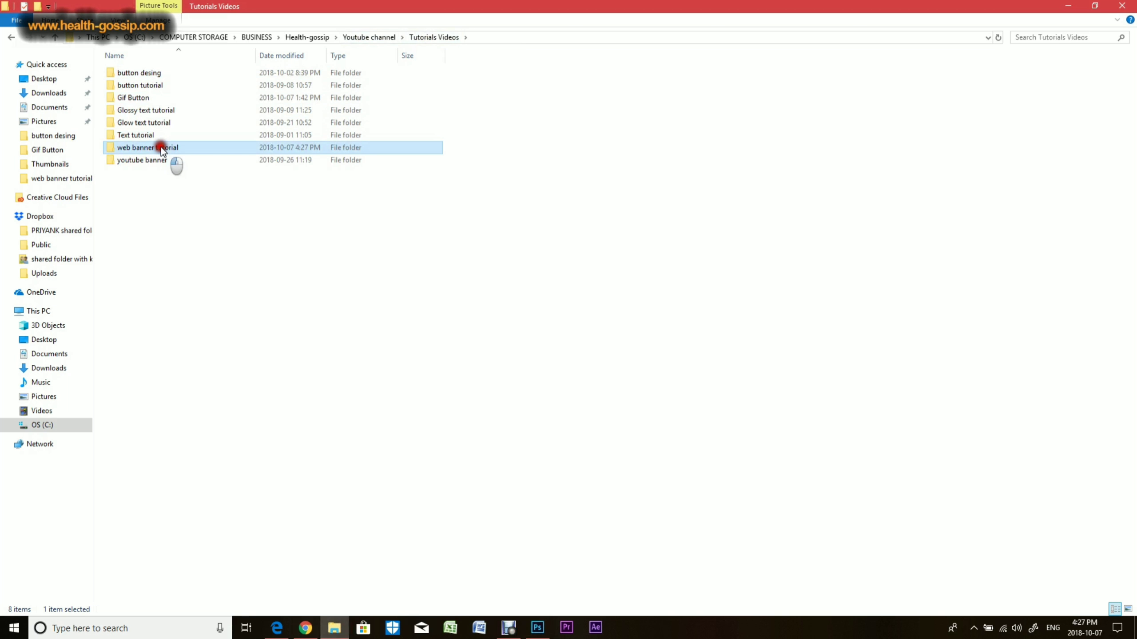
{"action": "double_click", "coordinate": [161, 148]}
{"action": "left_click", "coordinate": [312, 84]}
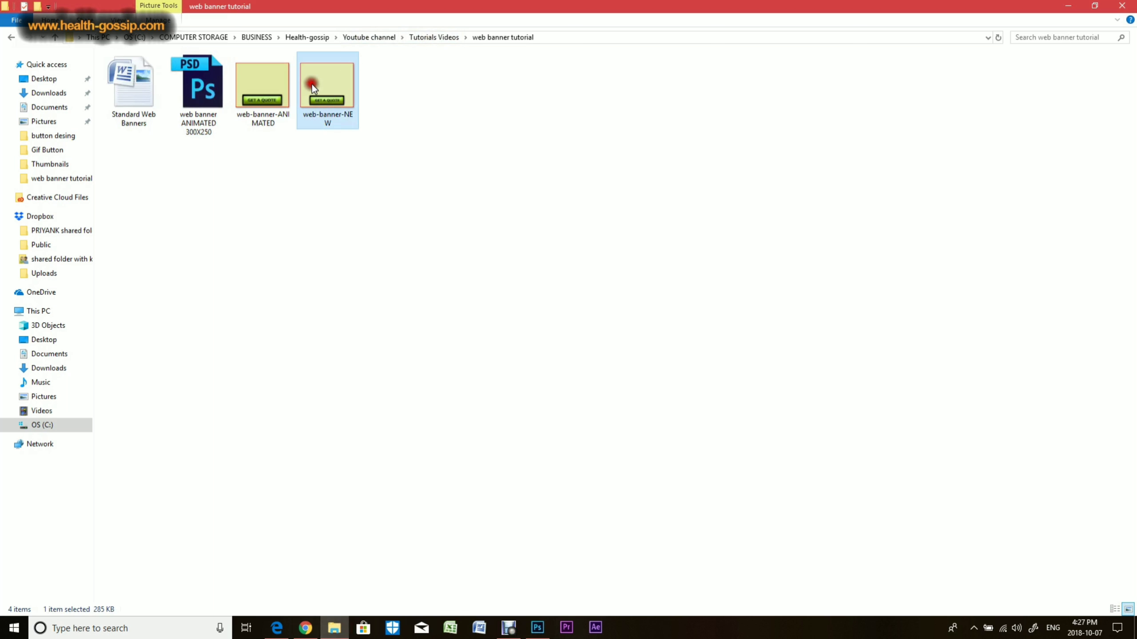
{"action": "double_click", "coordinate": [312, 84]}
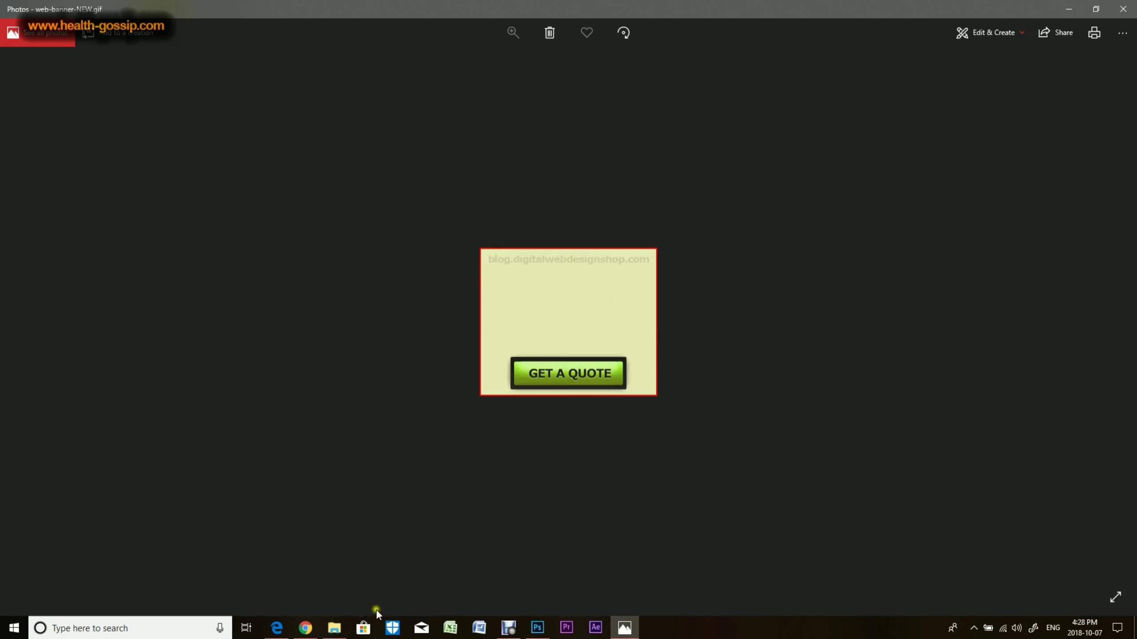
Switch to Edge to look through the Web Animated Banner blog article and its animated example, and bring up the YouTube channel page in Chrome
{"action": "left_click", "coordinate": [285, 635]}
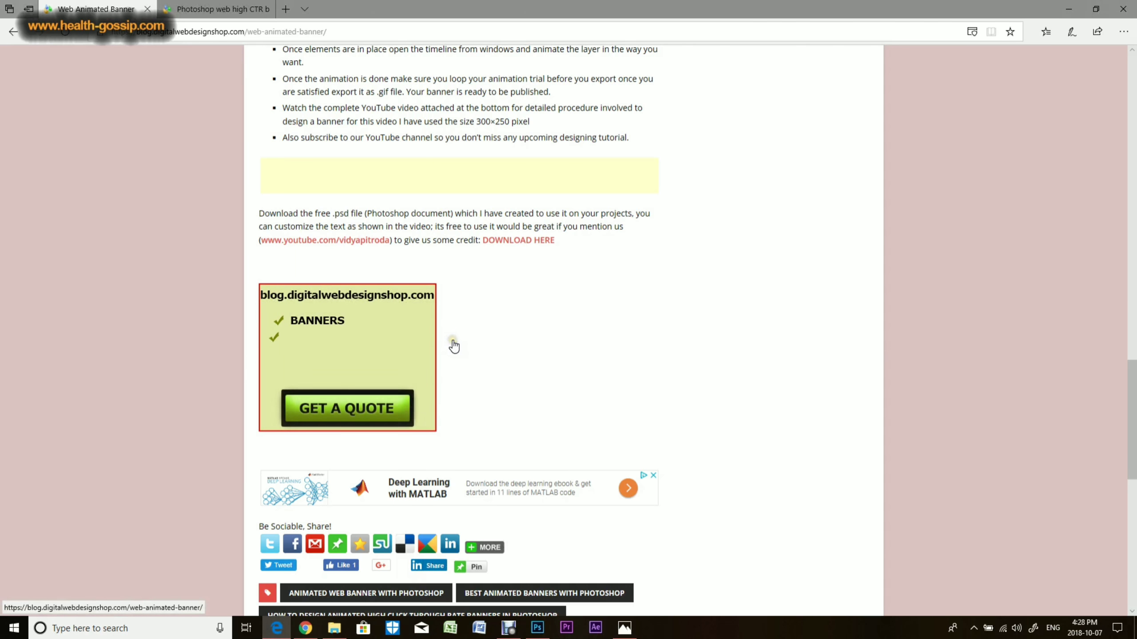
{"action": "scroll", "coordinate": [453, 346], "scroll_direction": "up", "scroll_amount": 10}
{"action": "scroll", "coordinate": [453, 346], "scroll_direction": "up", "scroll_amount": 2}
{"action": "scroll", "coordinate": [470, 216], "scroll_direction": "down", "scroll_amount": 8}
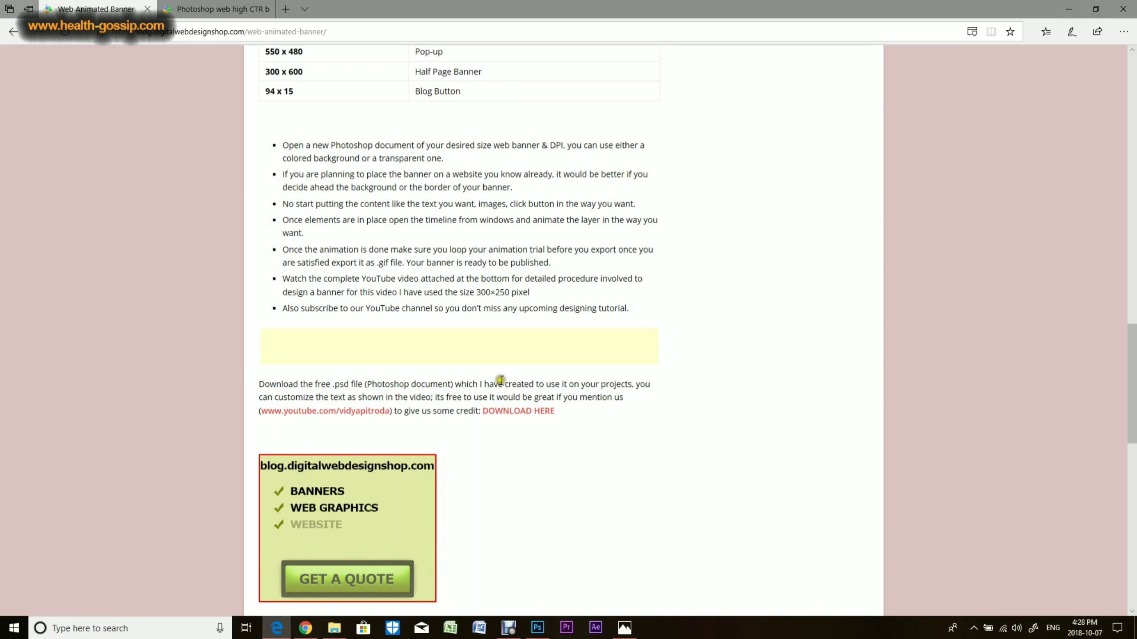
{"action": "scroll", "coordinate": [500, 378], "scroll_direction": "up", "scroll_amount": 20}
{"action": "scroll", "coordinate": [499, 380], "scroll_direction": "up", "scroll_amount": 2}
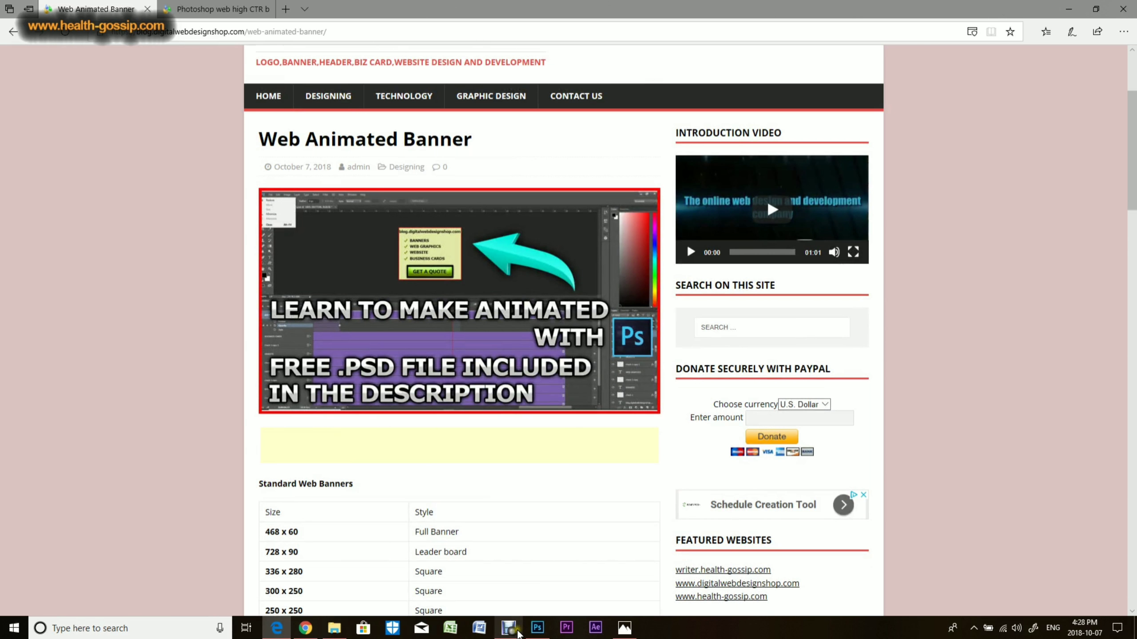
{"action": "left_click", "coordinate": [307, 629]}
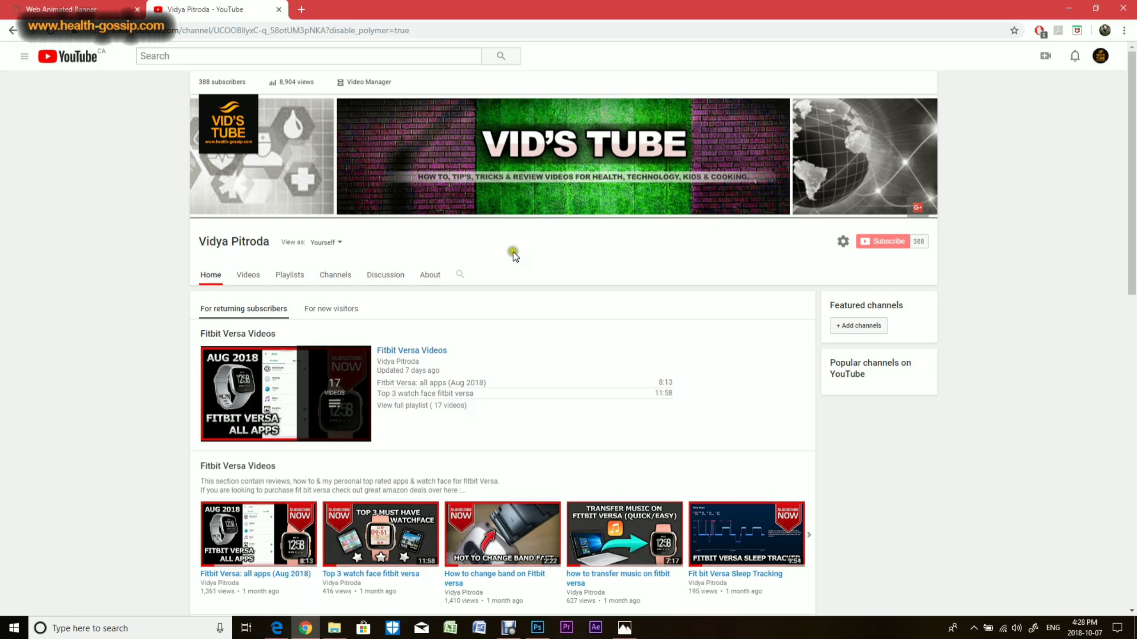